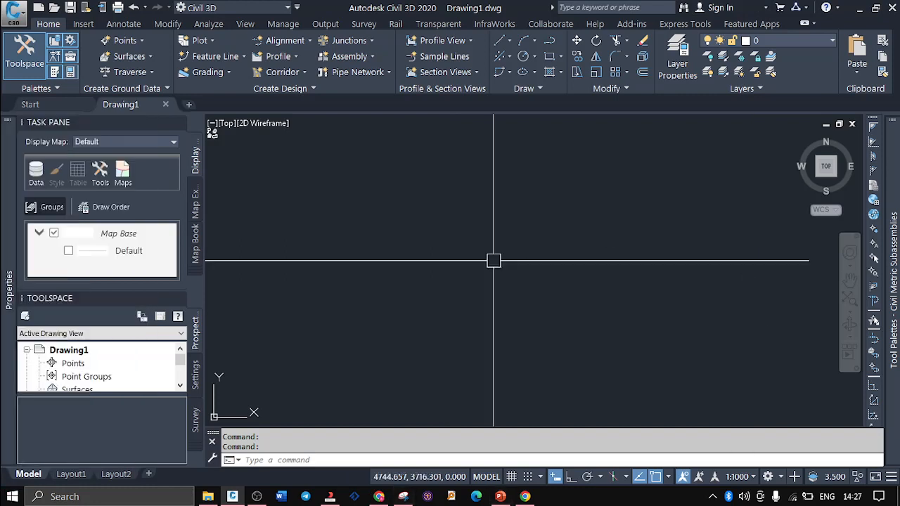
- Close the Map Task Pane palette above Toolspace
click(179, 123)
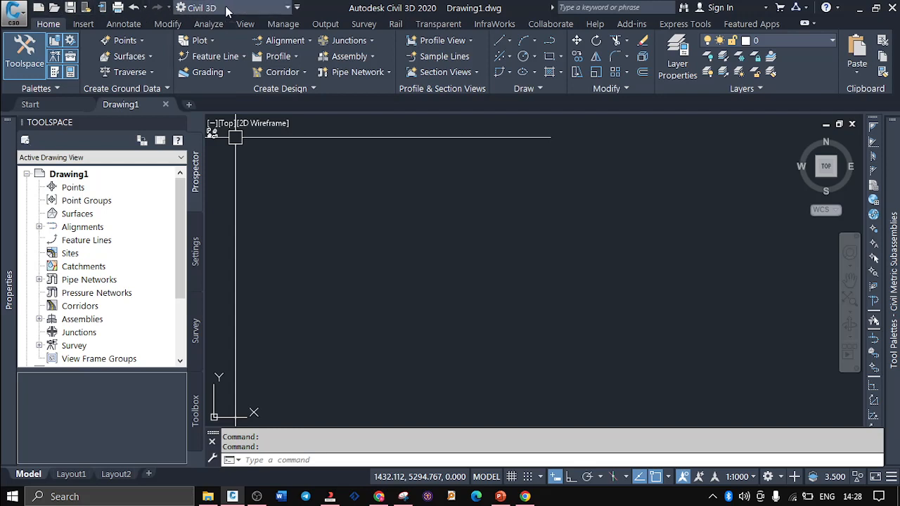
- Switch the workspace to Planning and Analysis, try Drafting & Annotation, and return to Civil 3D
click(287, 8)
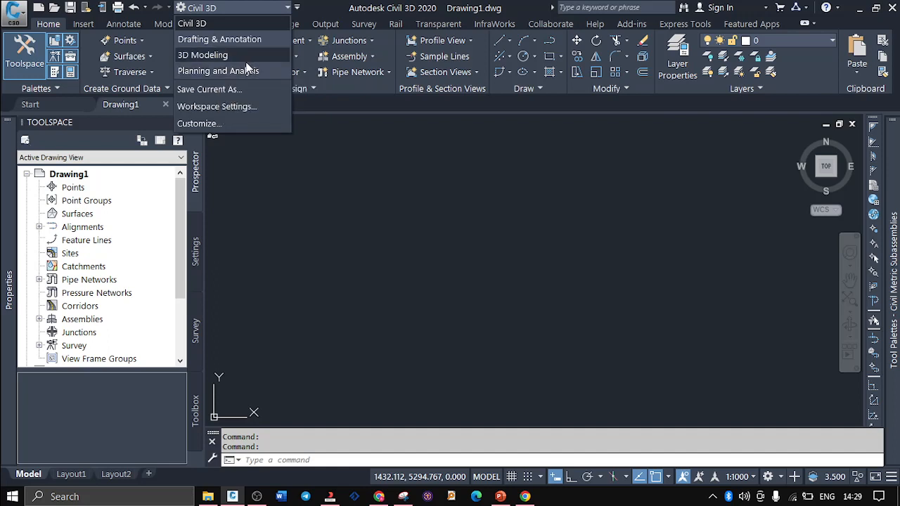
click(230, 71)
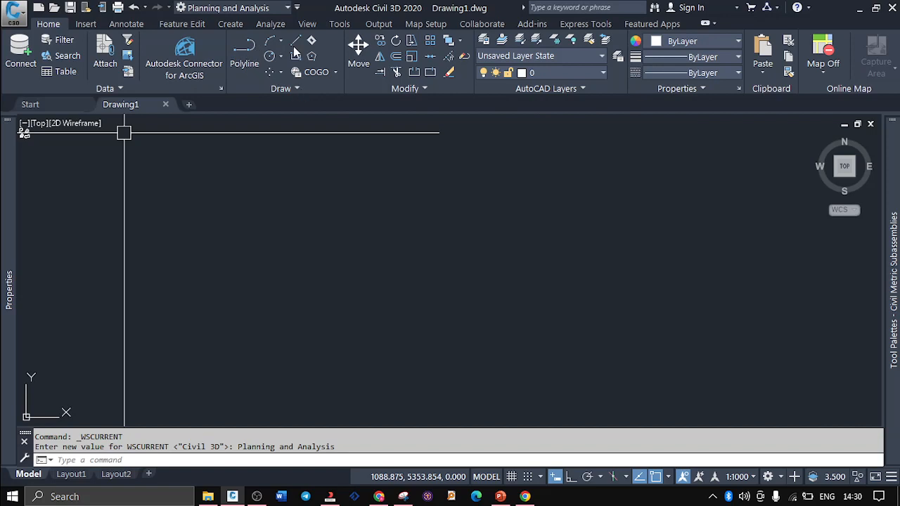
click(287, 8)
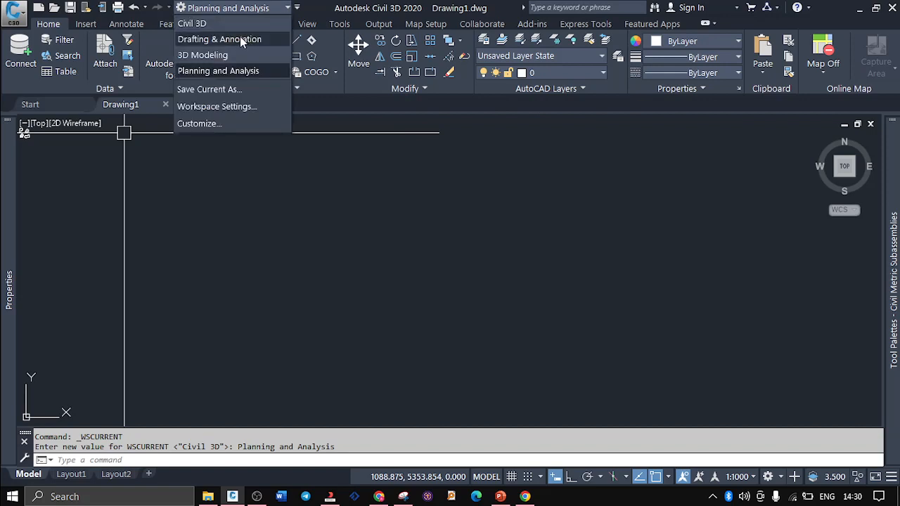
click(240, 40)
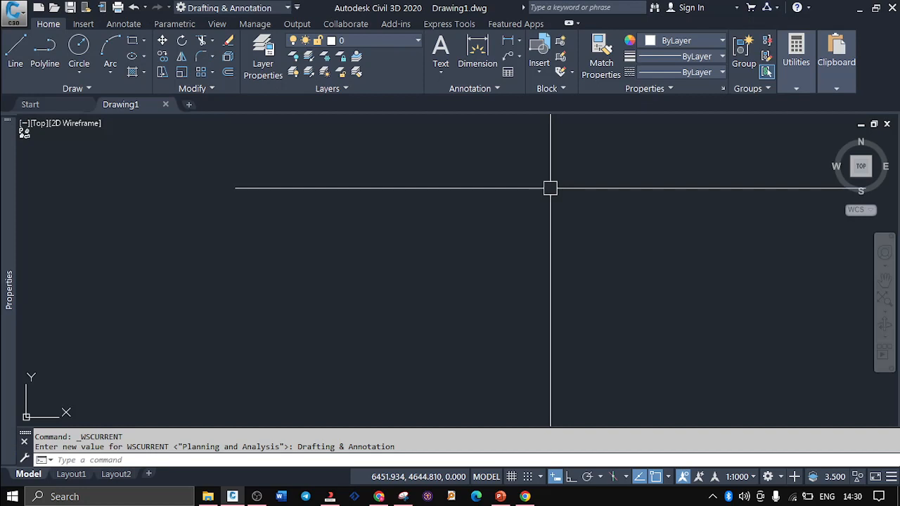
click(243, 7)
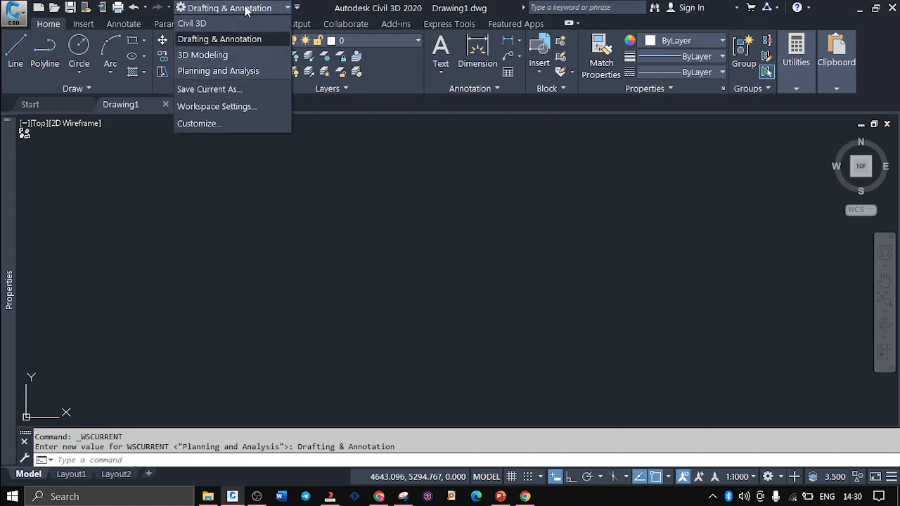
click(230, 24)
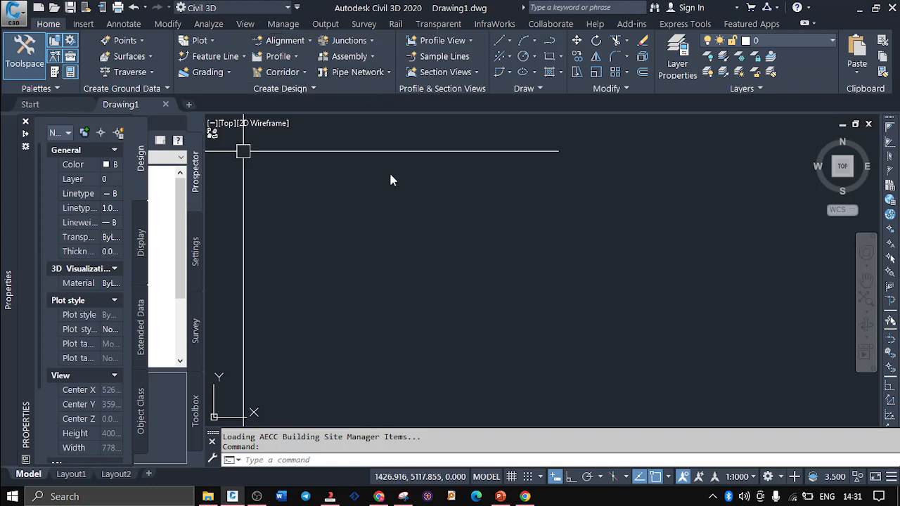
click(25, 49)
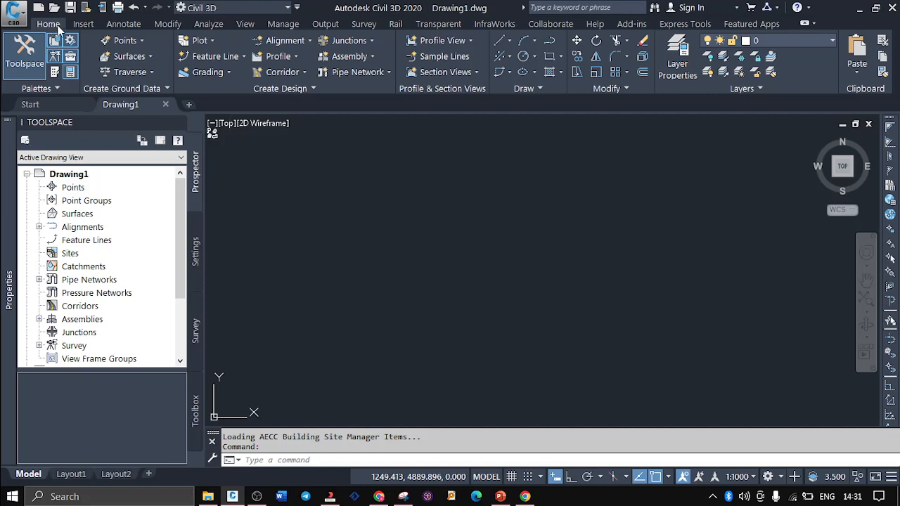
- Review the Insert, Annotate, Modify, Analyze, View and Manage command sets and return to the Home commands
click(83, 24)
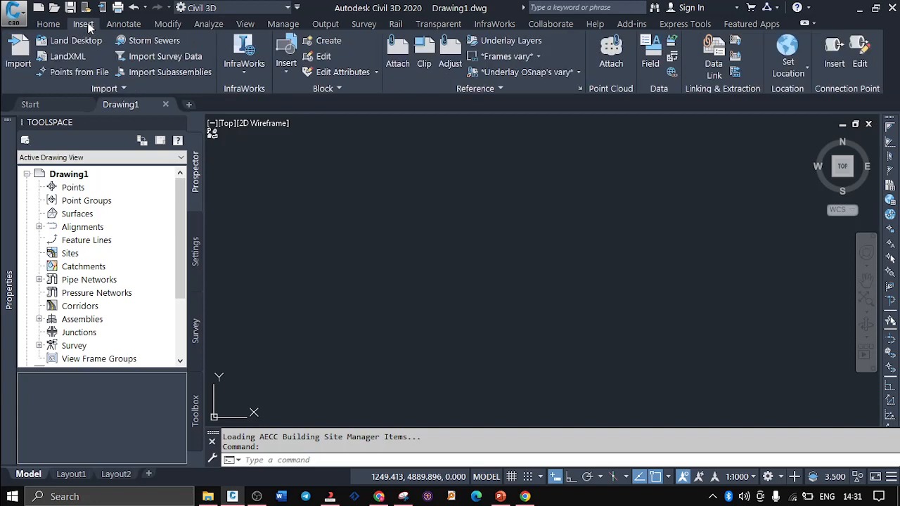
click(128, 26)
click(169, 24)
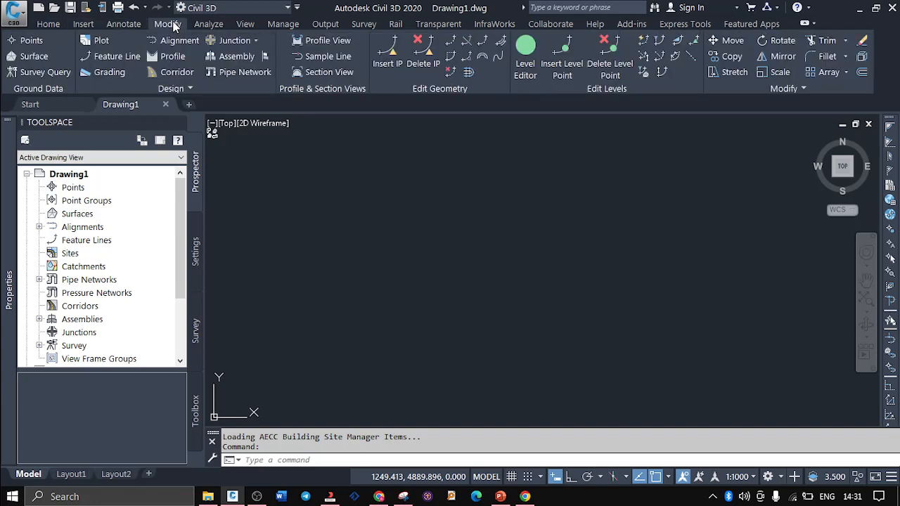
click(209, 25)
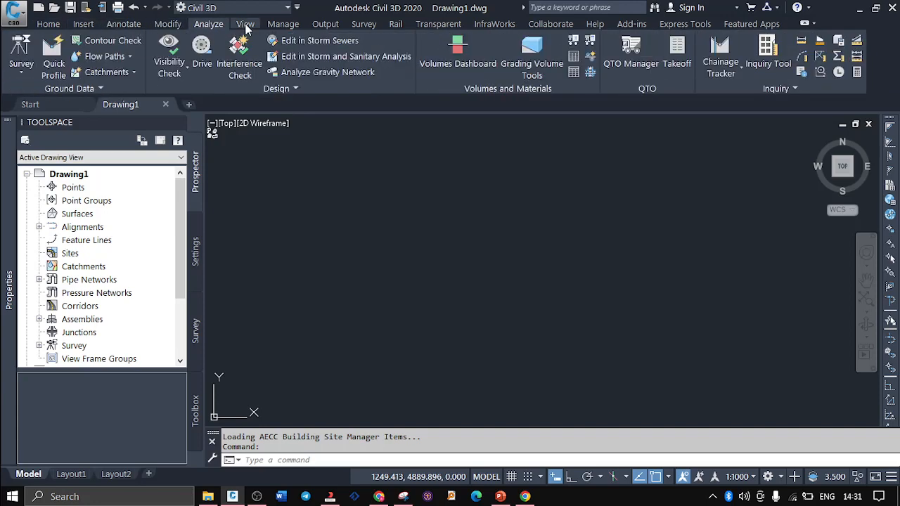
click(248, 23)
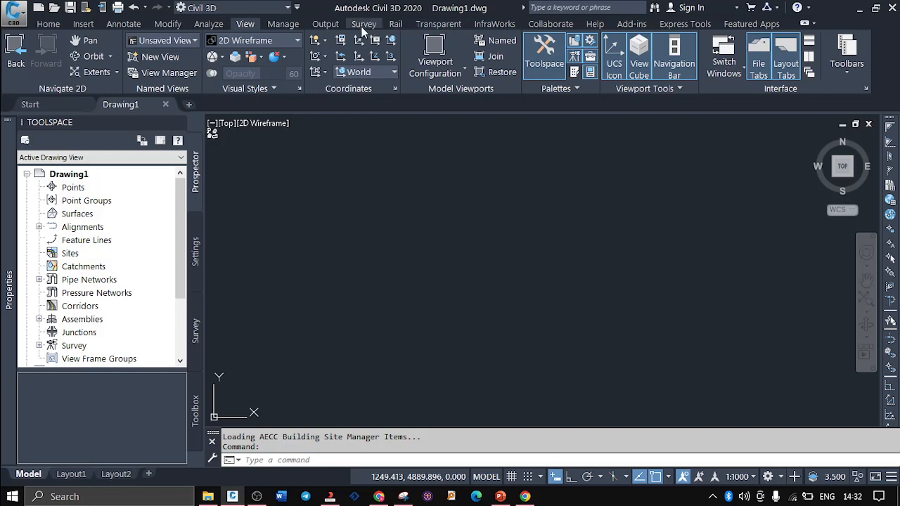
click(48, 23)
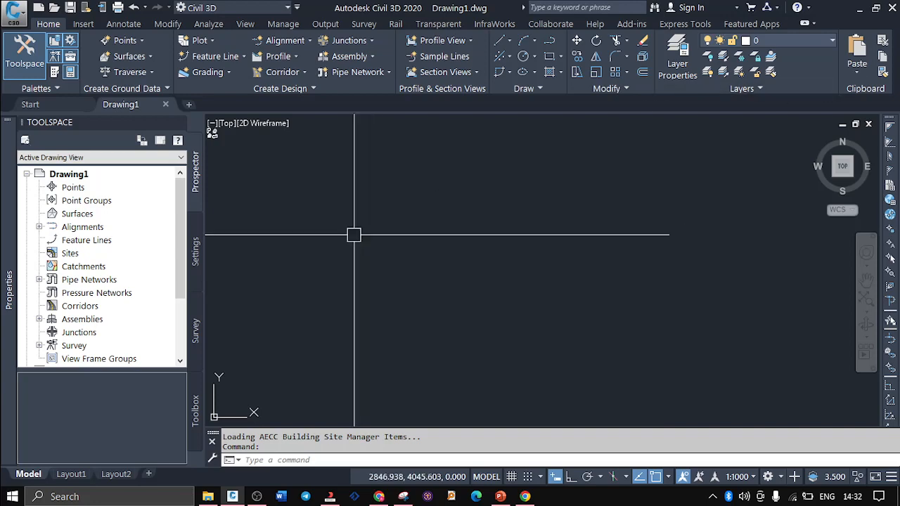
click(85, 24)
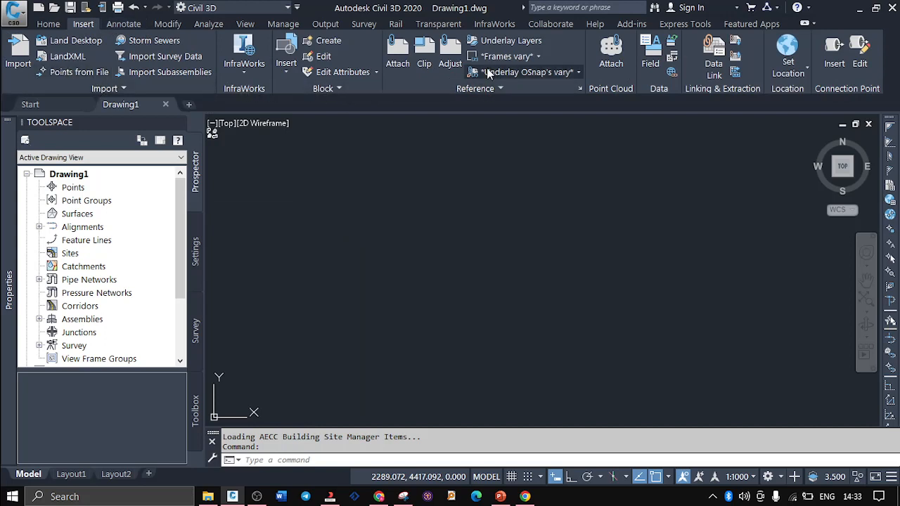
click(128, 24)
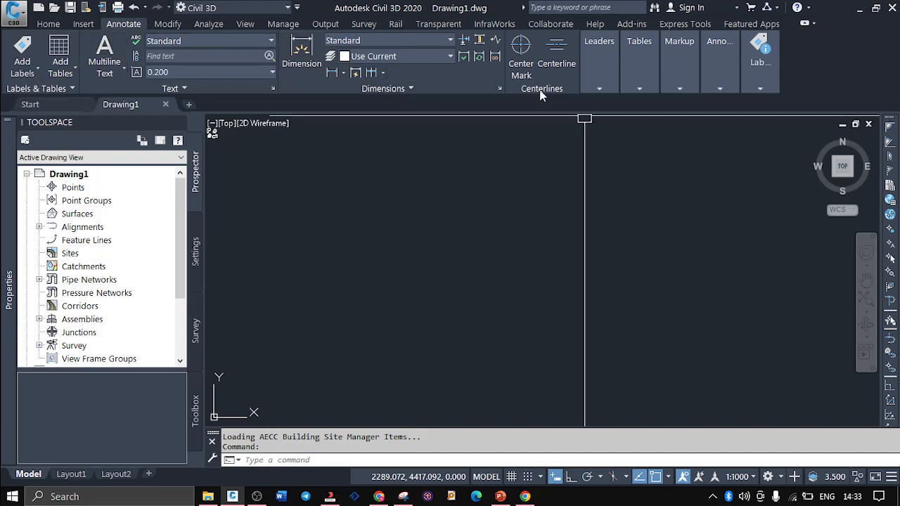
click(284, 24)
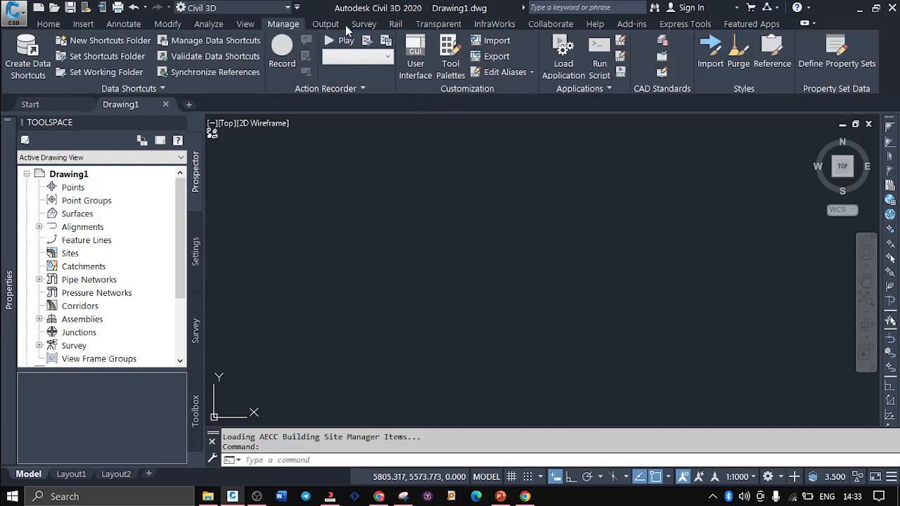
click(48, 24)
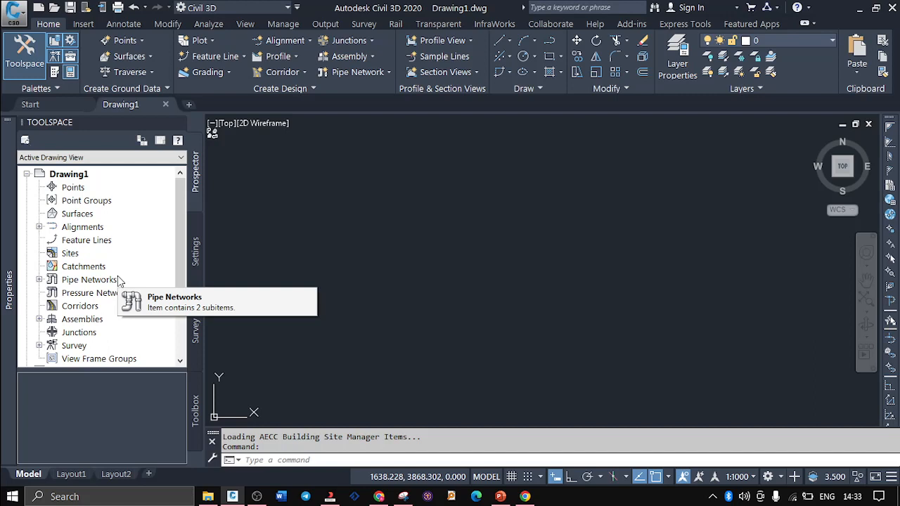
- Close the auto-hidden Properties palette and leave Toolspace docked open beside the drawing area
mouse_move(11, 157)
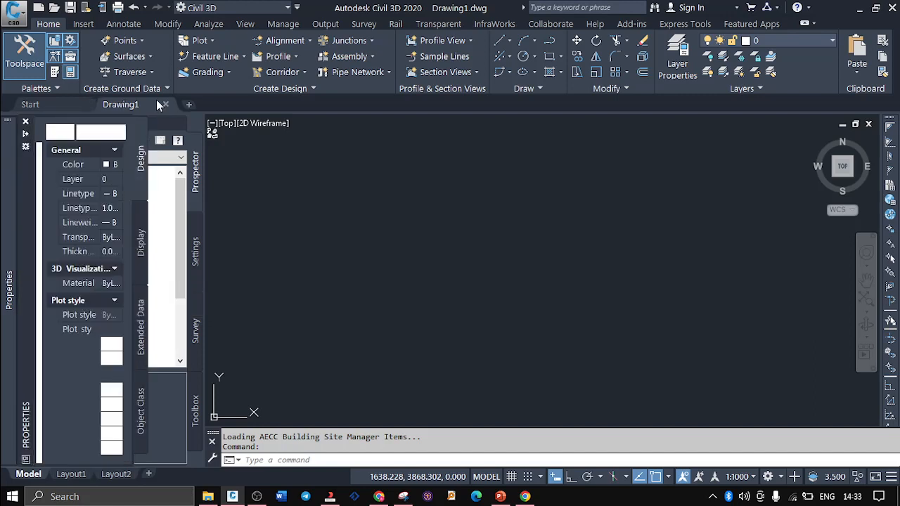
click(313, 197)
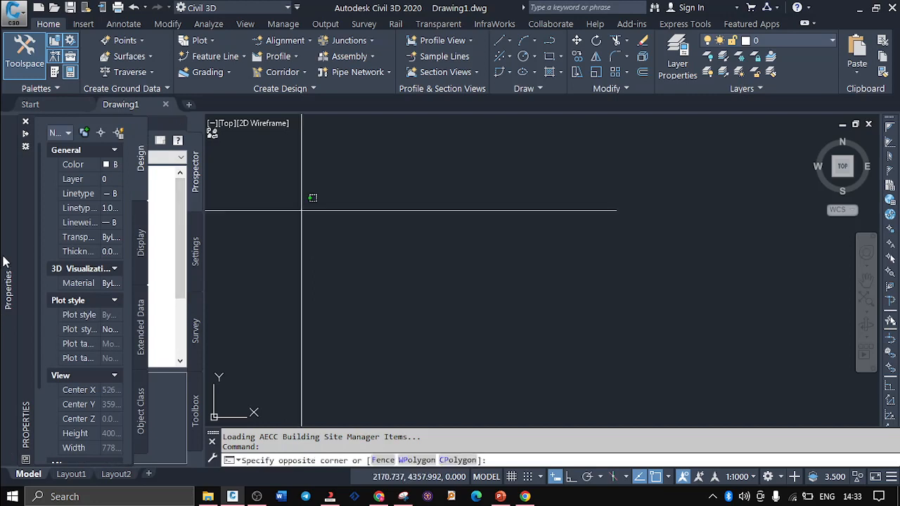
click(25, 135)
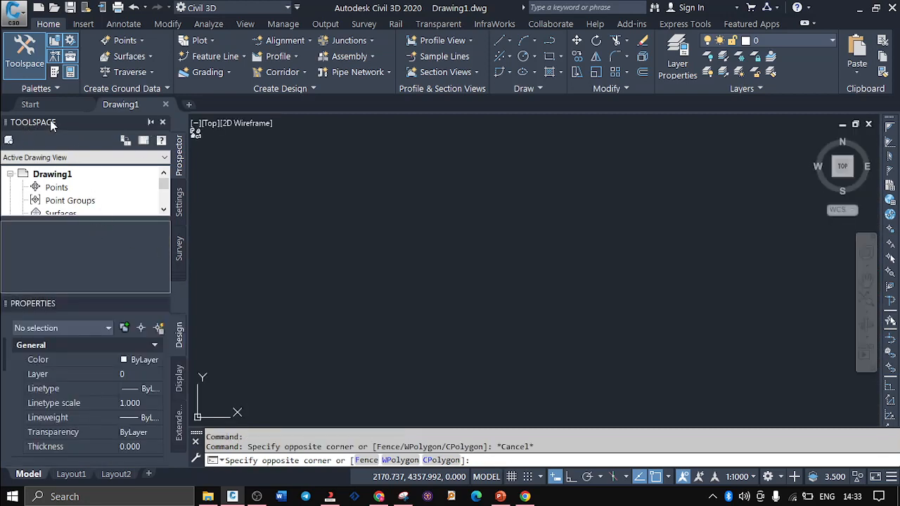
click(150, 122)
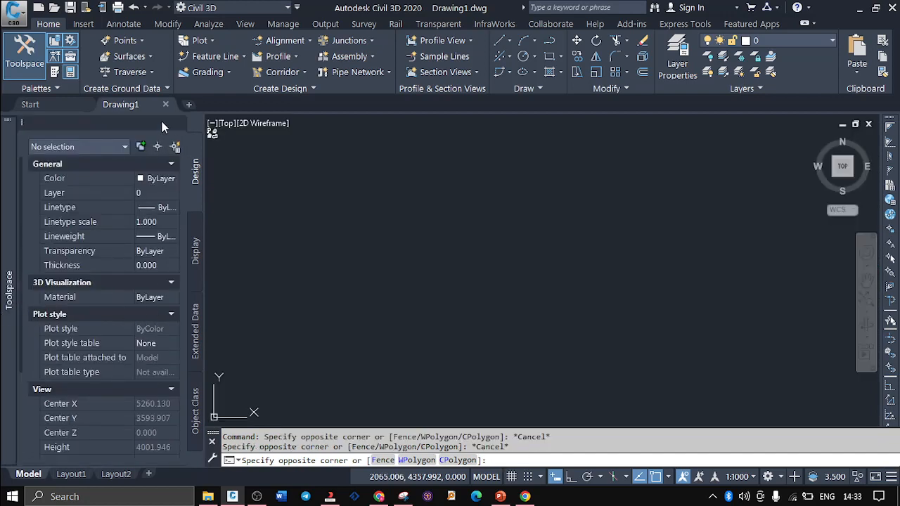
click(168, 123)
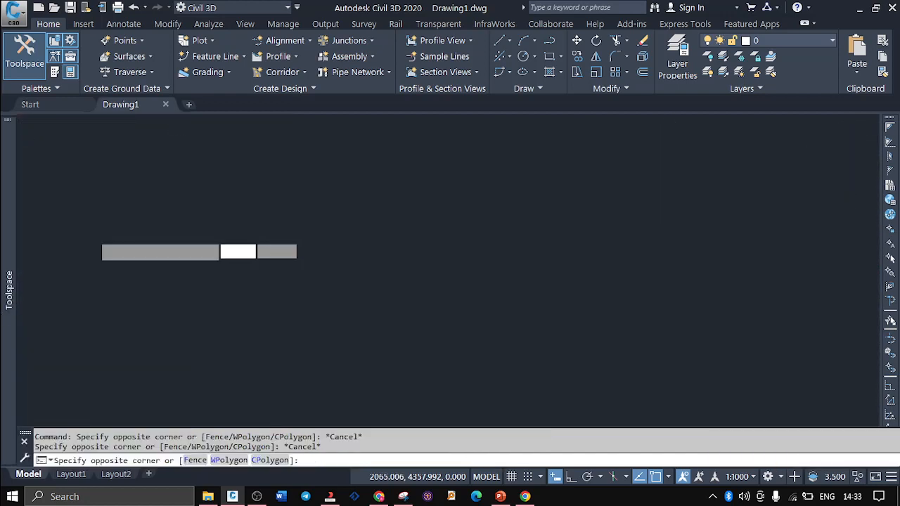
click(252, 265)
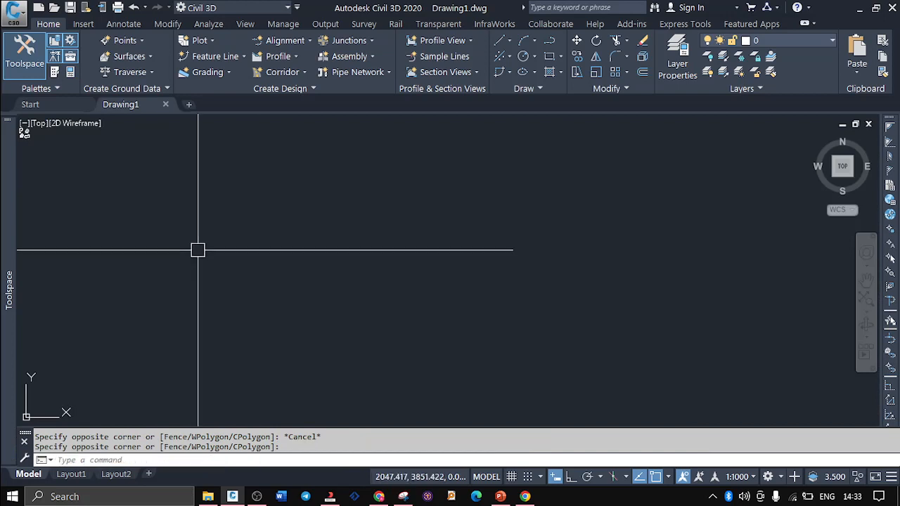
mouse_move(9, 249)
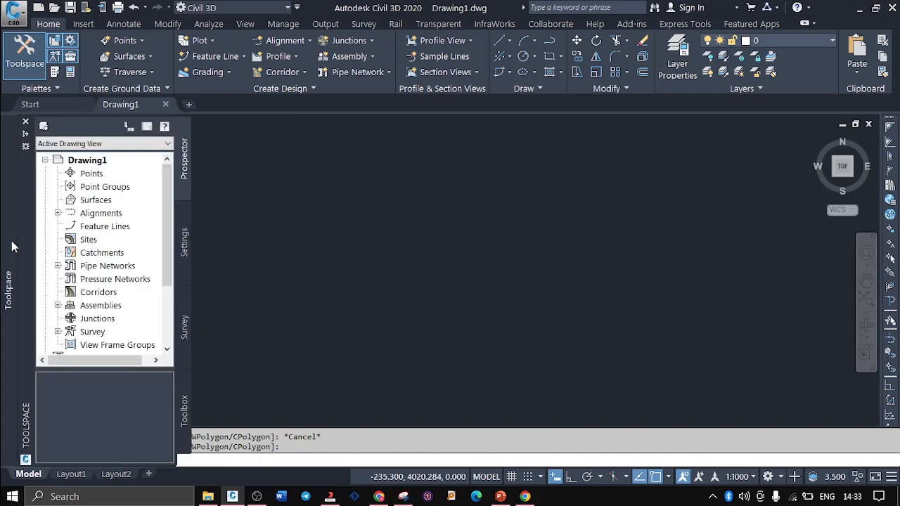
click(26, 133)
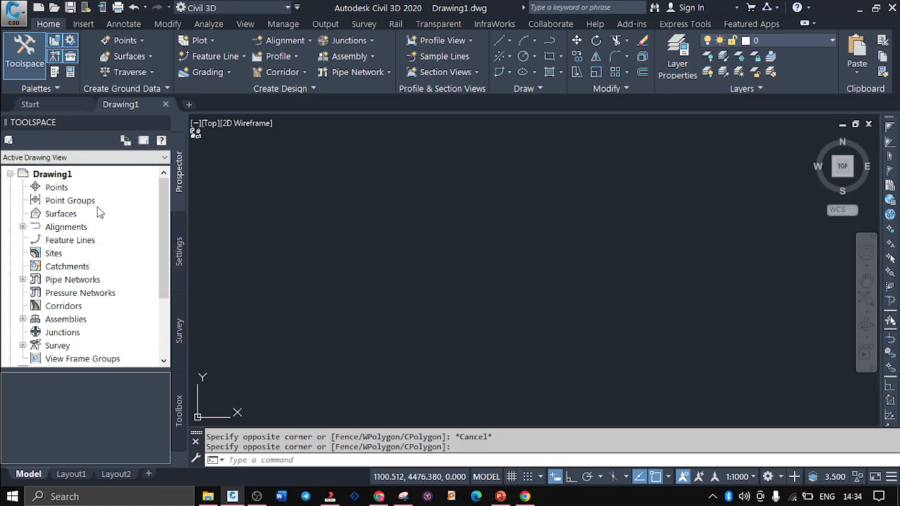
- Examine the Points, Point Groups, Surfaces and Alignments collections of Drawing1 in the Prospector tree
click(55, 187)
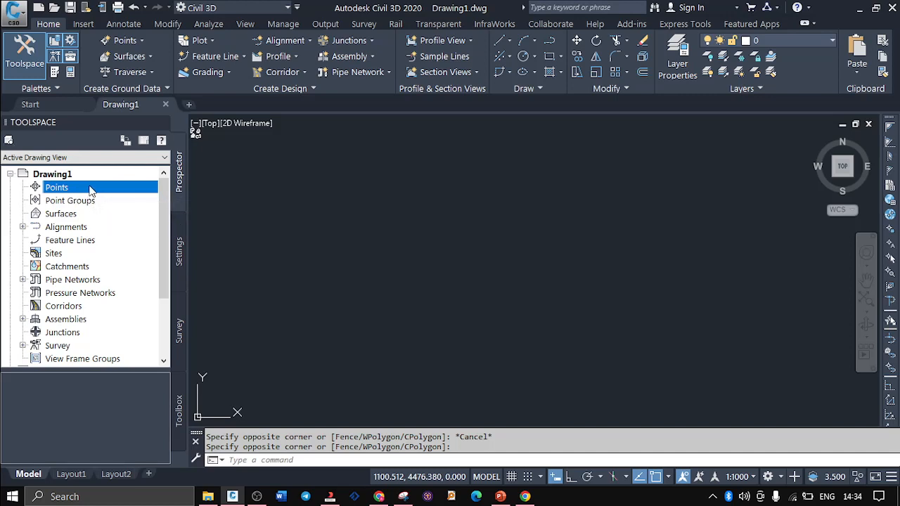
click(79, 201)
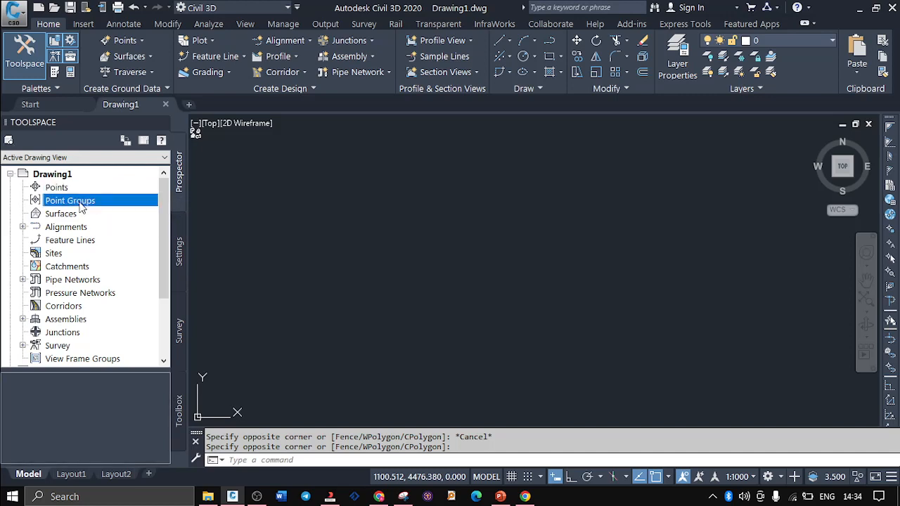
click(66, 217)
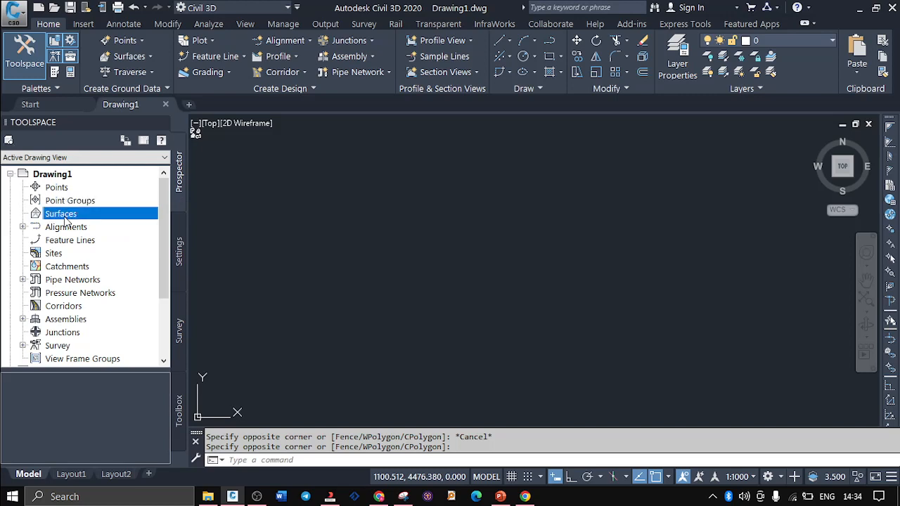
click(67, 227)
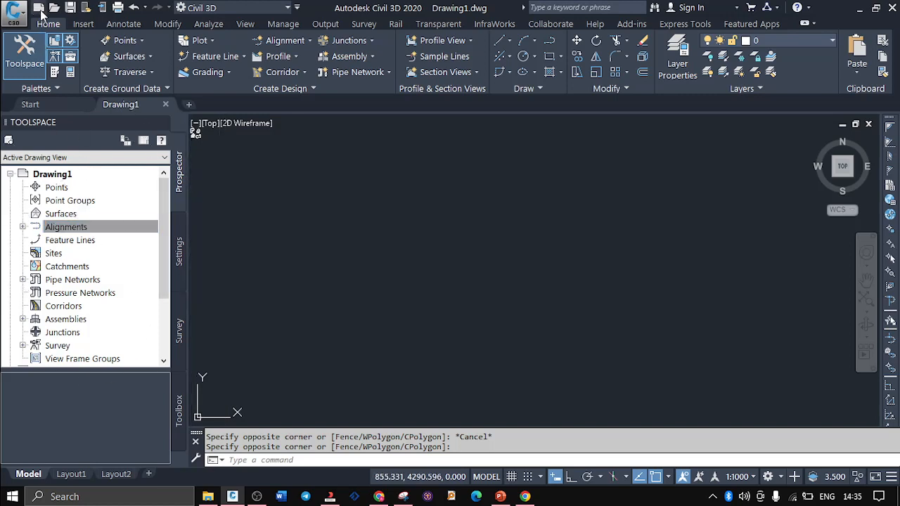
- Hide Toolspace and display it again
click(26, 63)
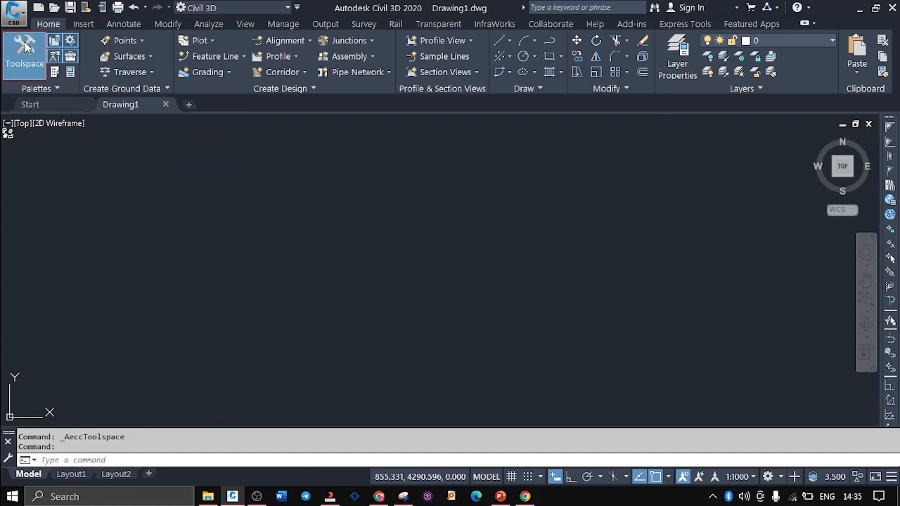
click(24, 46)
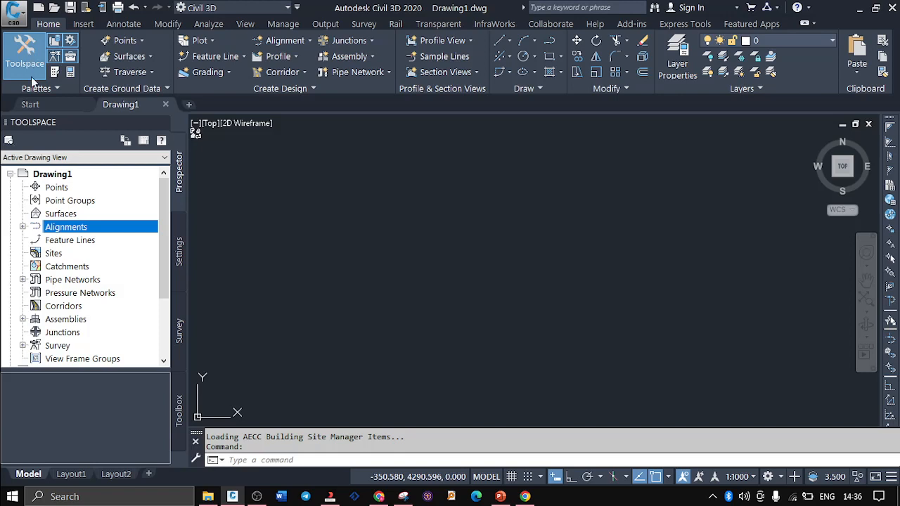
- Switch to File Explorer and open the subfolder of numbered lesson videos inside the Civil 3D folder
mouse_move(232, 497)
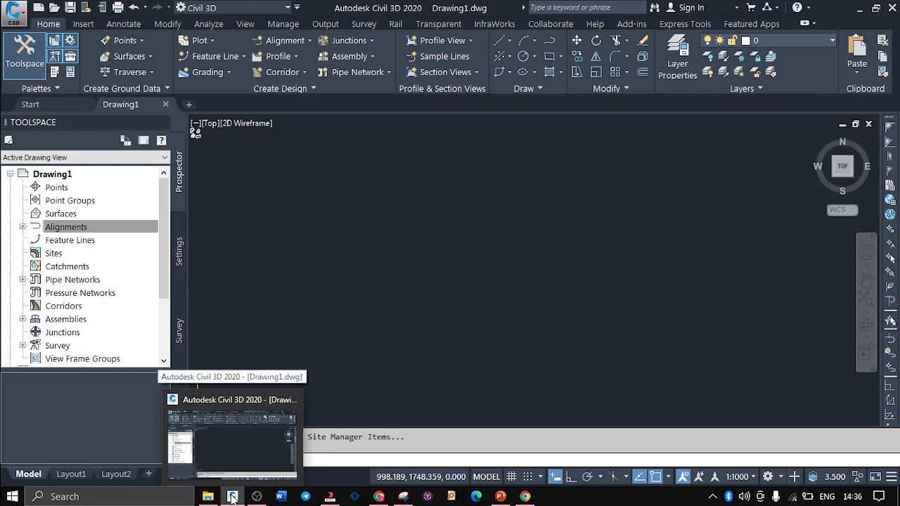
click(232, 497)
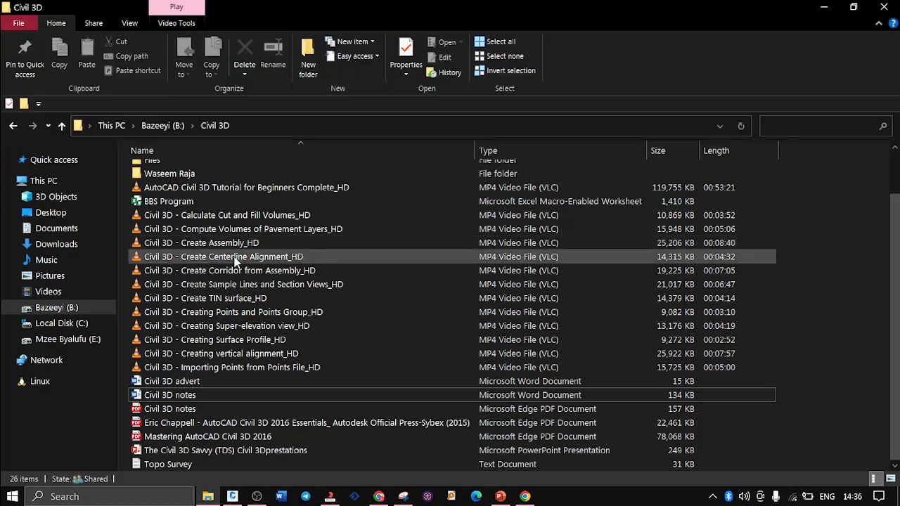
scroll(245, 257, up, 1)
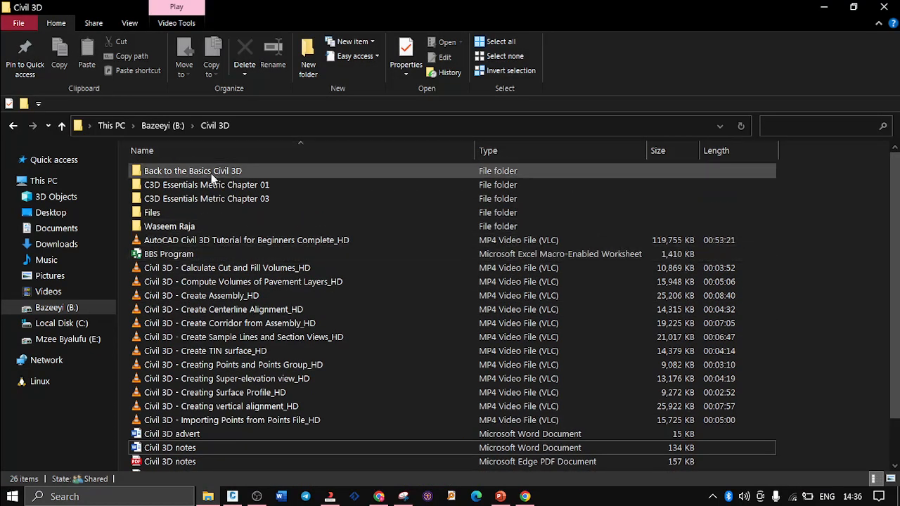
double_click(188, 226)
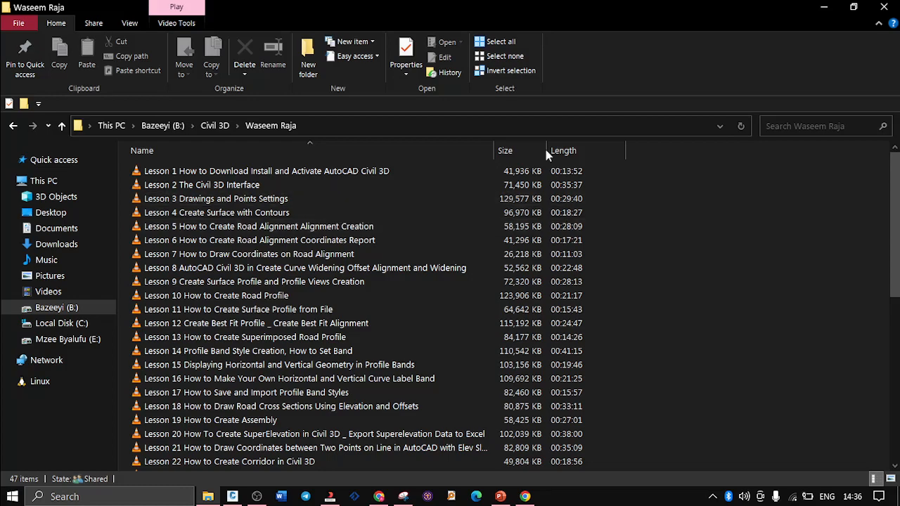
- Minimize the lesson folder window and switch to WhatsApp Web in Chrome
click(825, 7)
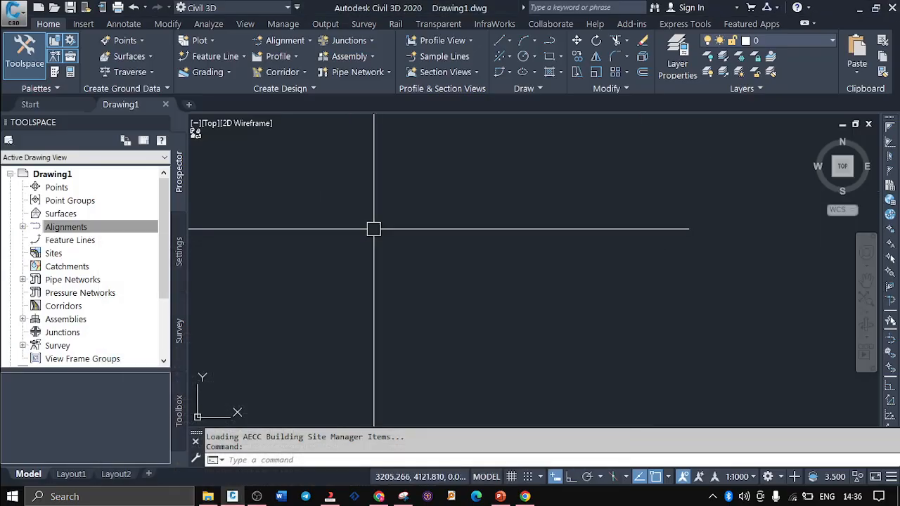
click(378, 497)
click(378, 497)
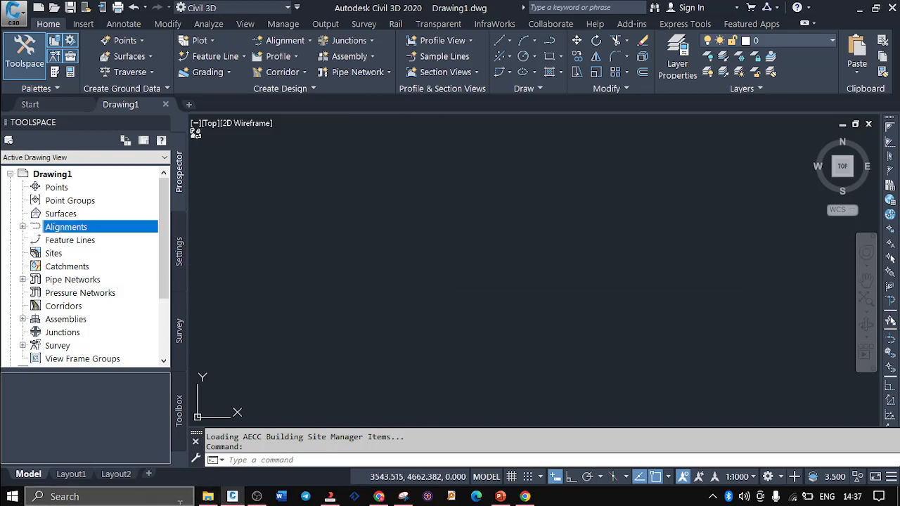
click(379, 496)
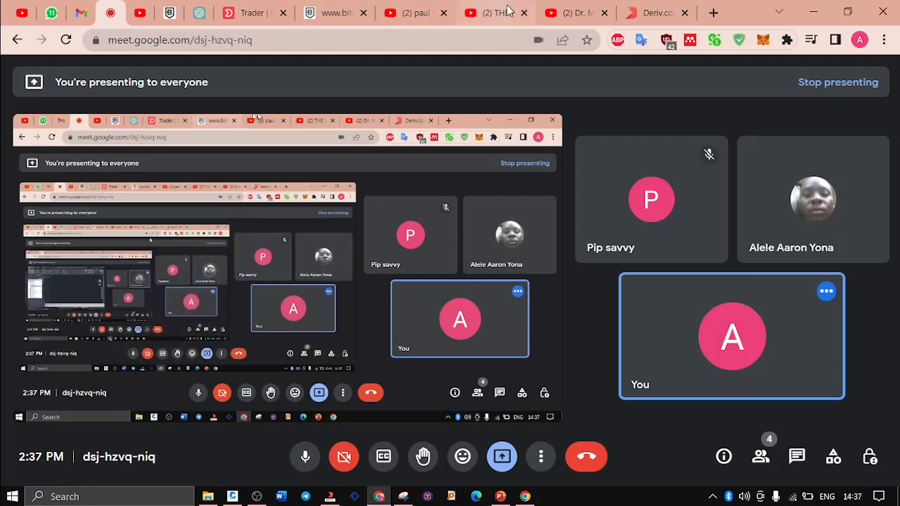
click(248, 17)
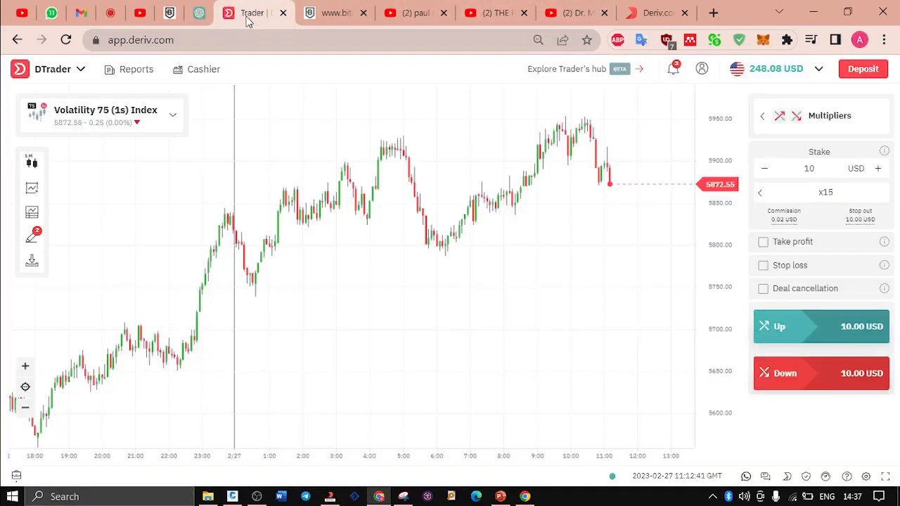
click(52, 14)
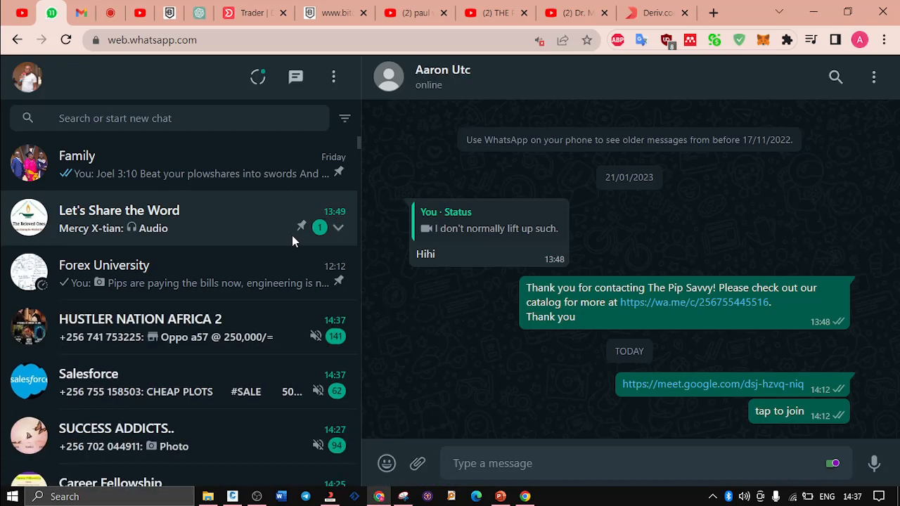
- Open the unread chat asking for more details about the project and send the reply "not yet"
scroll(274, 253, down, 4)
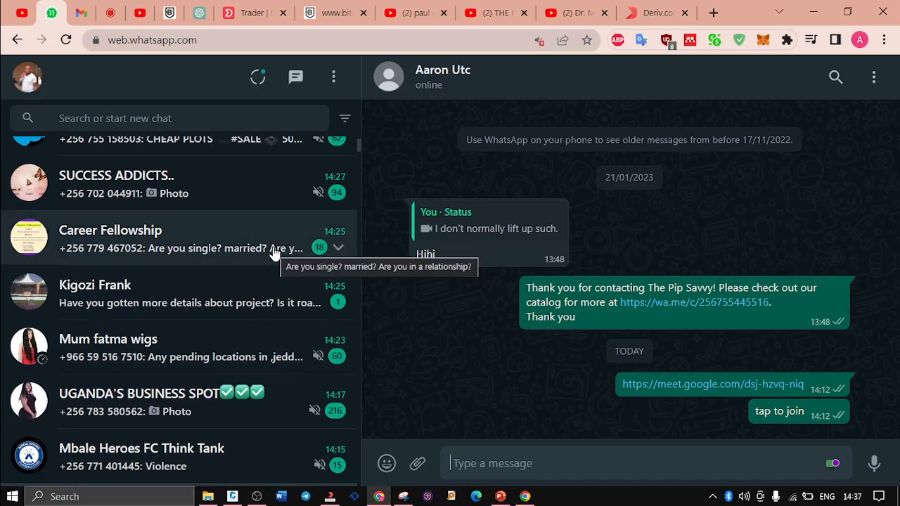
scroll(274, 254, down, 2)
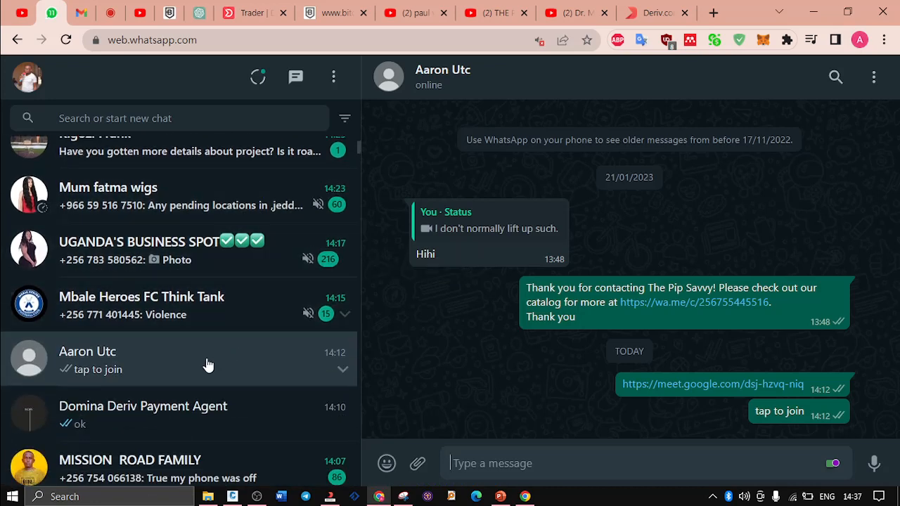
scroll(207, 364, up, 3)
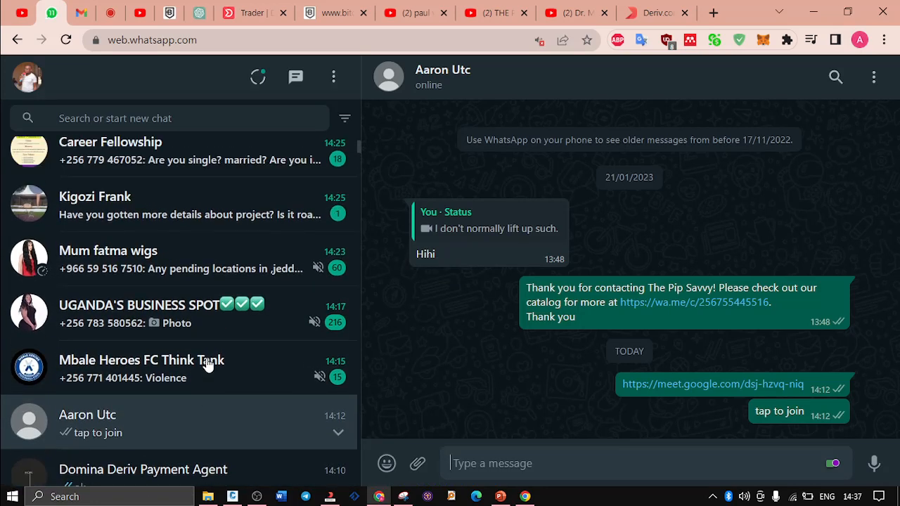
click(276, 369)
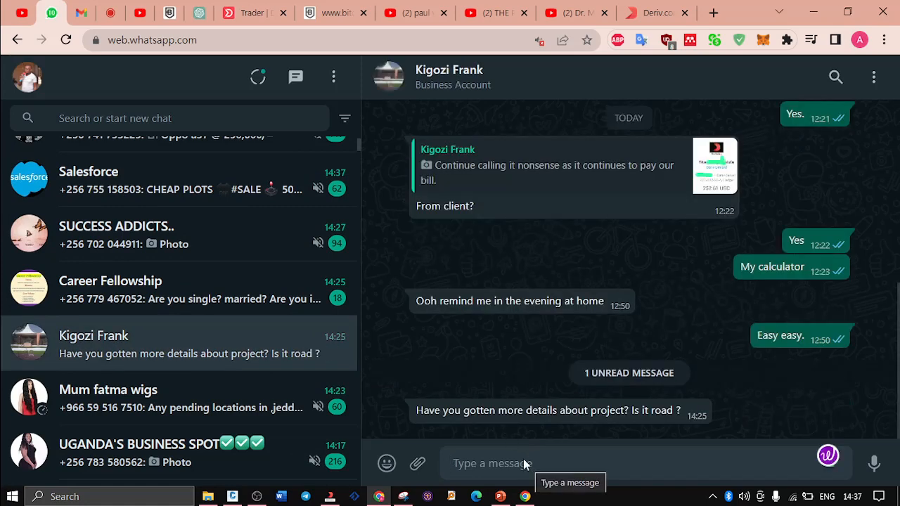
text(not)
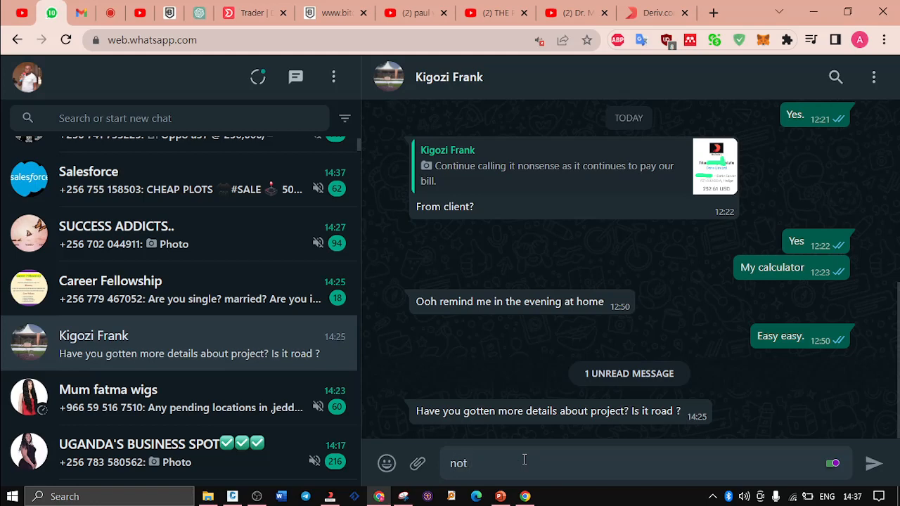
text( yet)
key(Return)
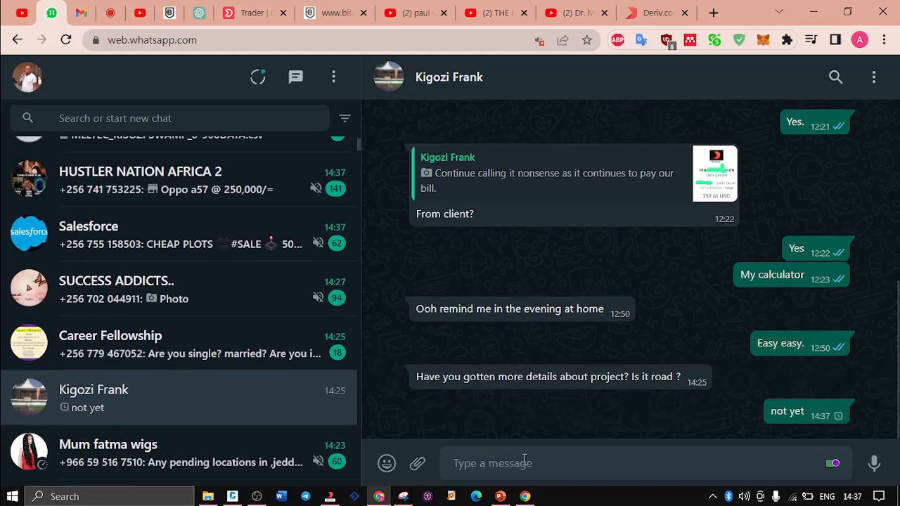
- Open the chat with the newly forwarded CSV and download MELTEC_KISOZI SWAMP_0-900DATA.csv
scroll(172, 341, up, 3)
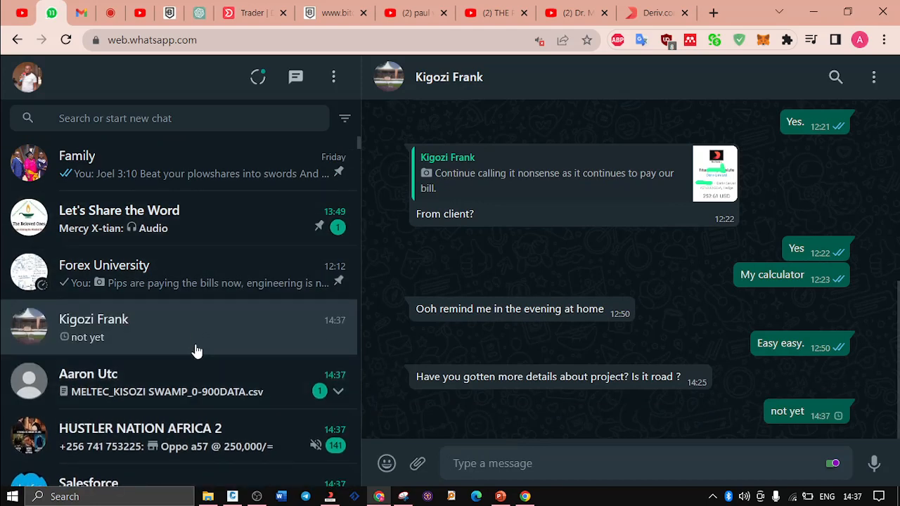
click(197, 401)
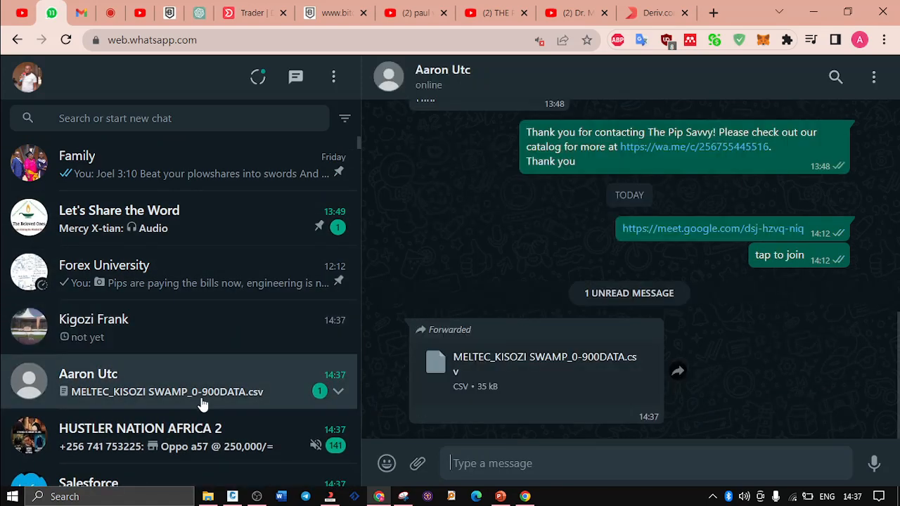
click(512, 370)
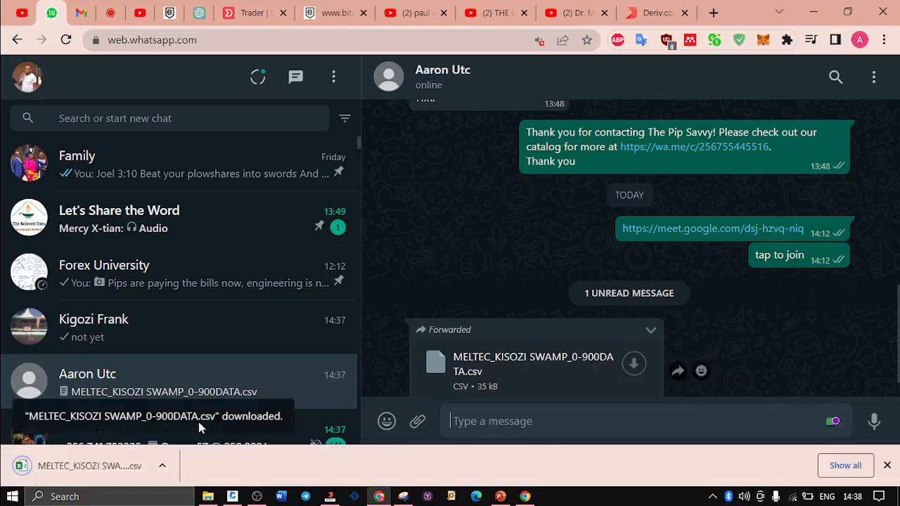
- Open the CSV from the Downloads folder in Excel and dismiss both Office notification bars
mouse_move(257, 497)
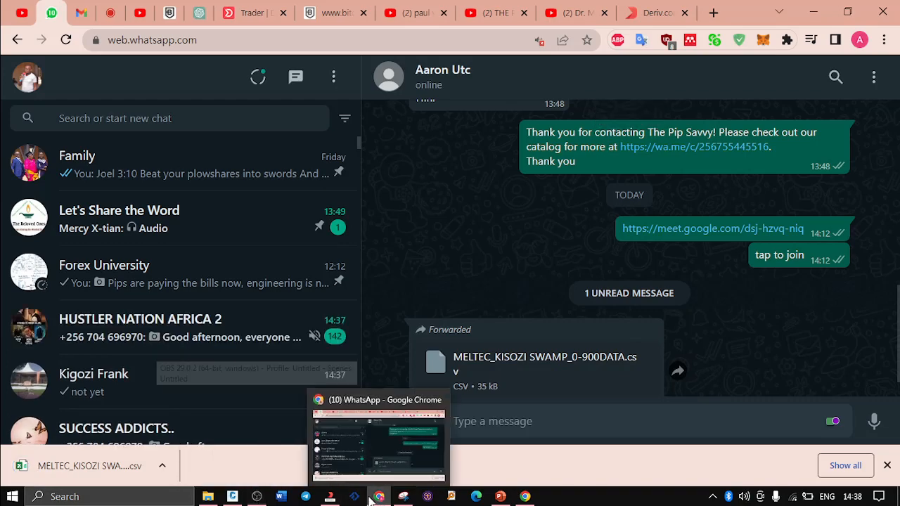
click(208, 497)
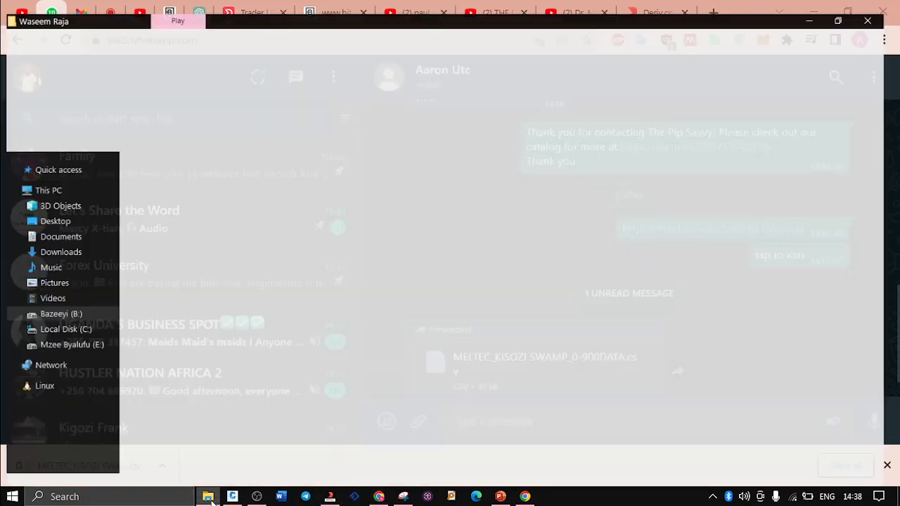
click(58, 244)
click(194, 194)
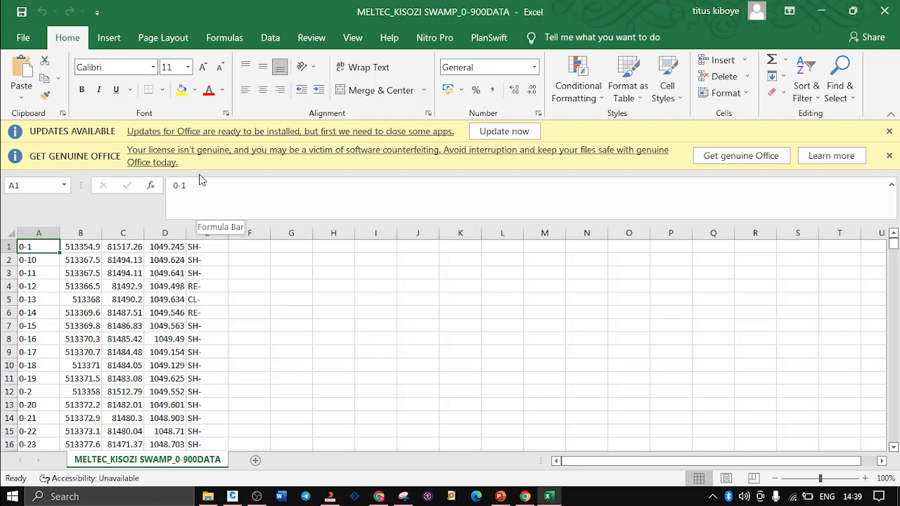
click(889, 132)
click(889, 134)
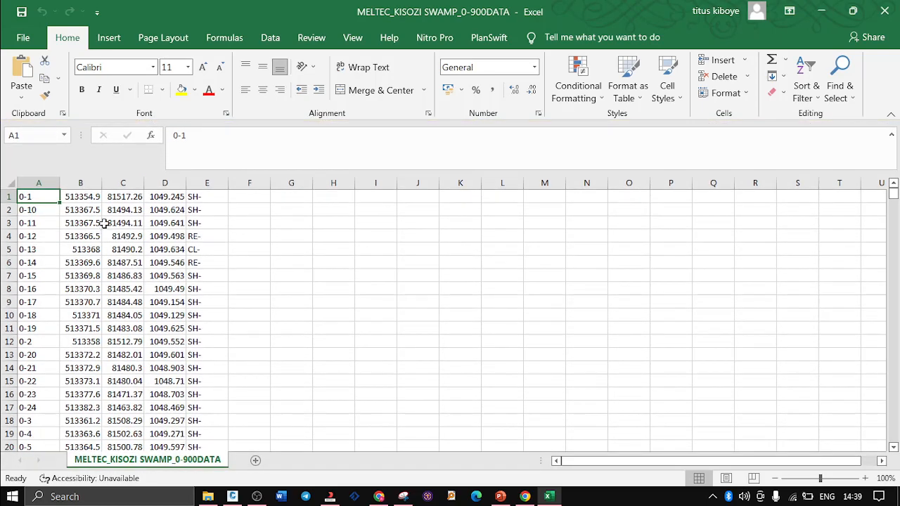
- Insert a blank row above the first row of point data
click(8, 197)
right_click(7, 197)
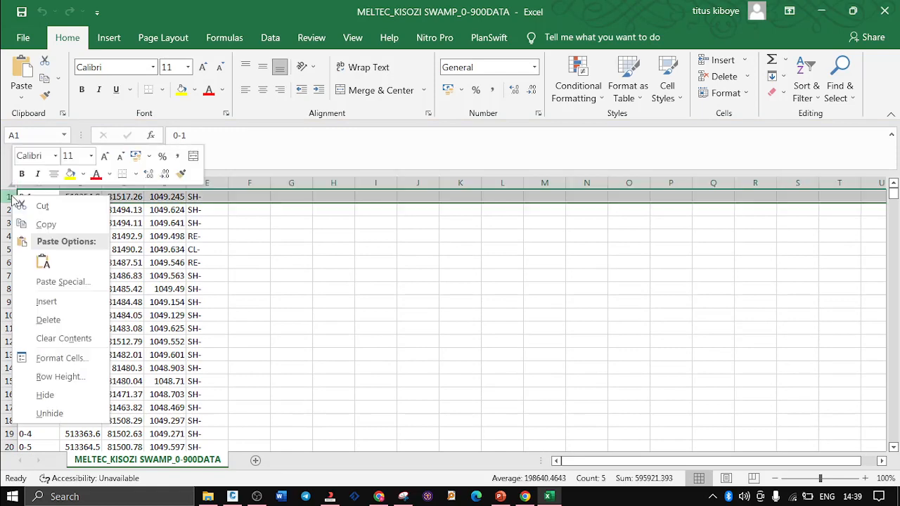
key(Escape)
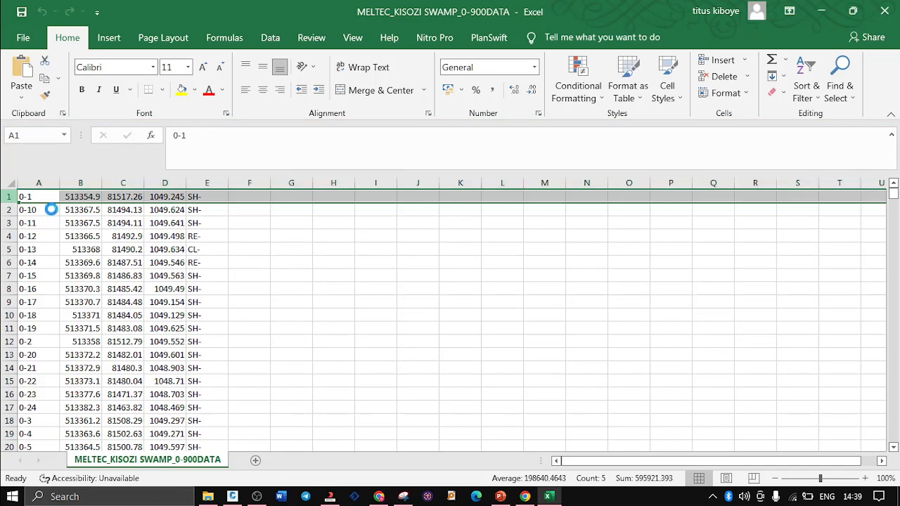
click(45, 196)
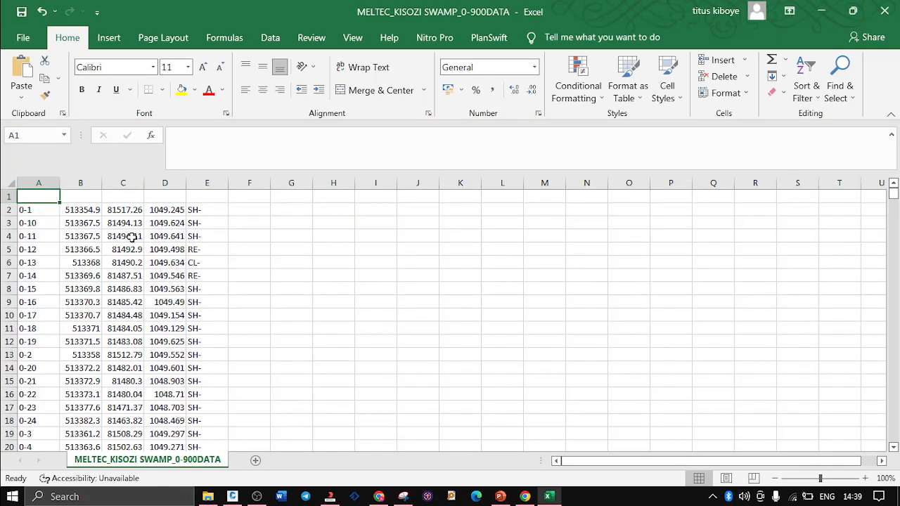
- Enter the column headers p, n, e, z and DRN- in cells A1 to E1
text(p)
key(Tab)
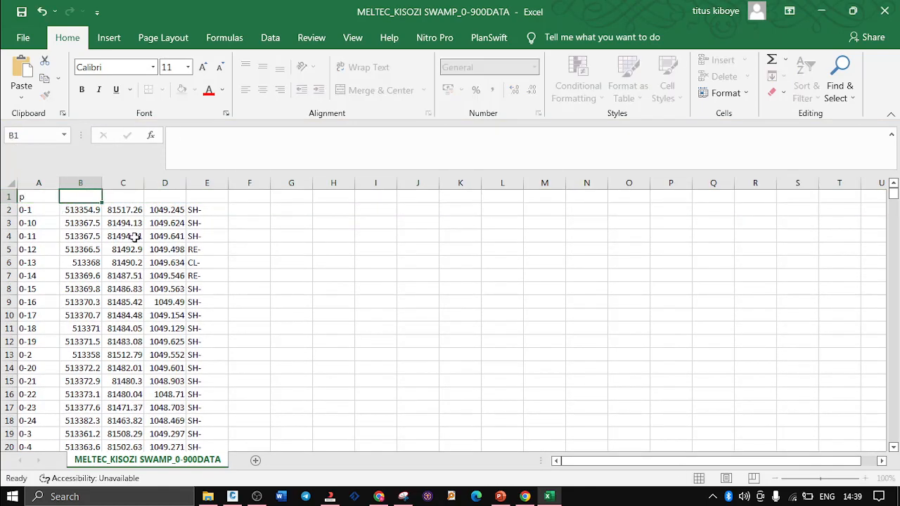
text(n)
key(Tab)
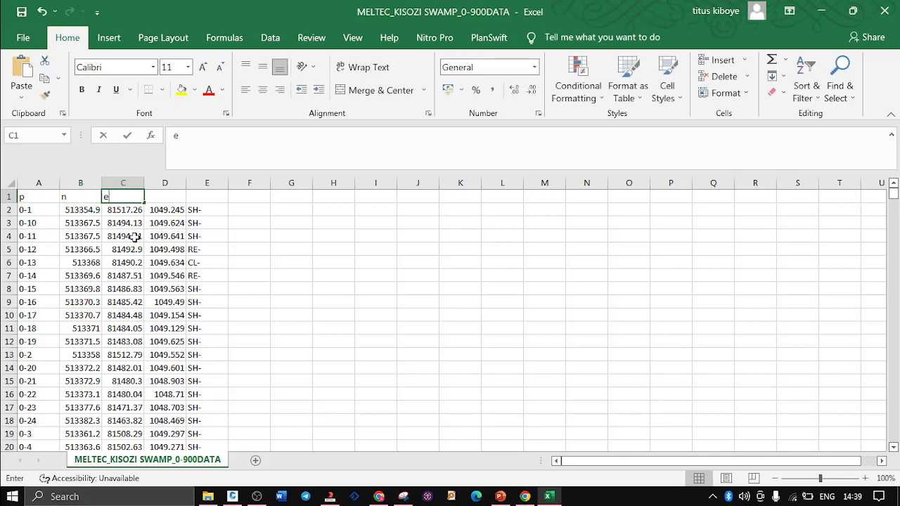
text(e)
key(Tab)
text(z)
key(Tab)
text(dRN-)
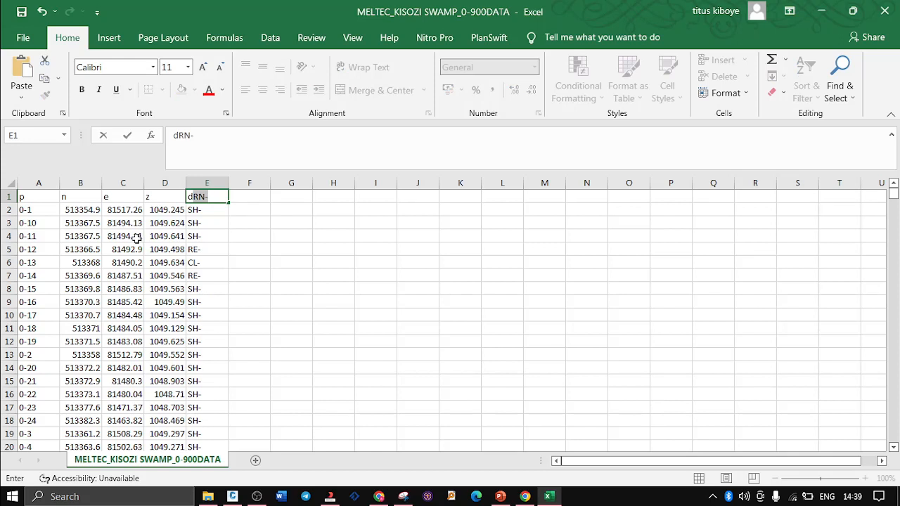
- Clear the header row's contents and undo all edits back through the header entries and the inserted row
click(9, 197)
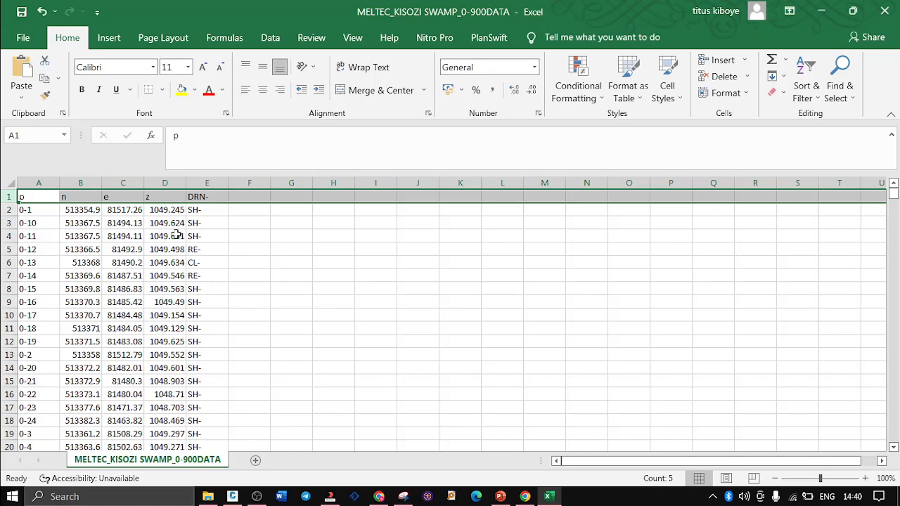
key(Delete)
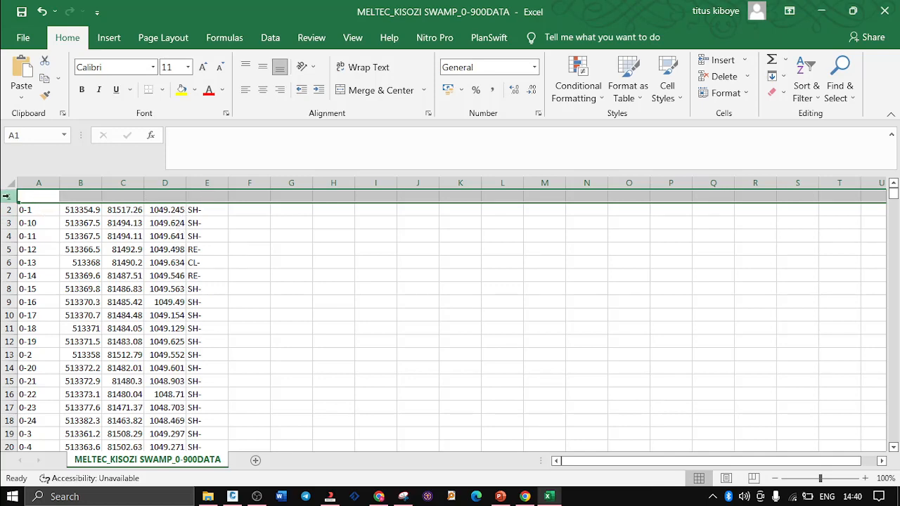
key(ctrl+z)
key(ctrl+z)
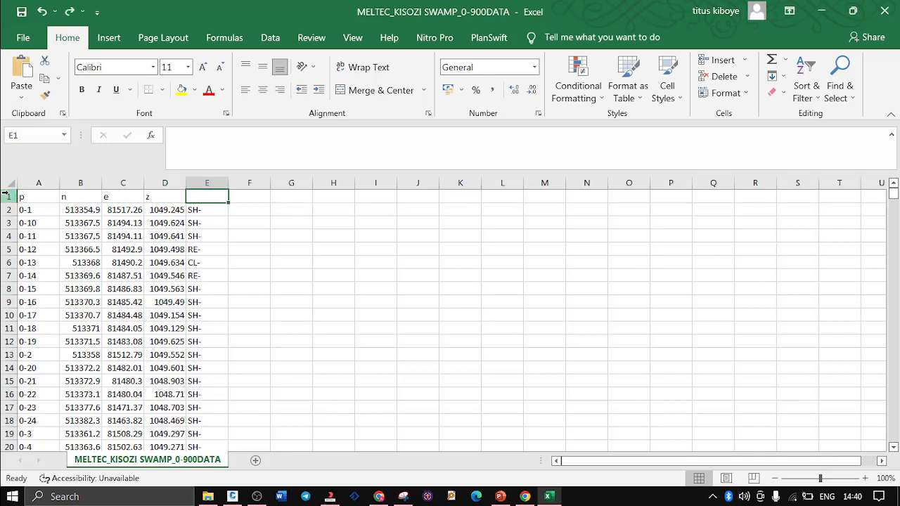
key(ctrl+z)
key(ctrl+z)
key(ctrl+z)
key(ctrl+z)
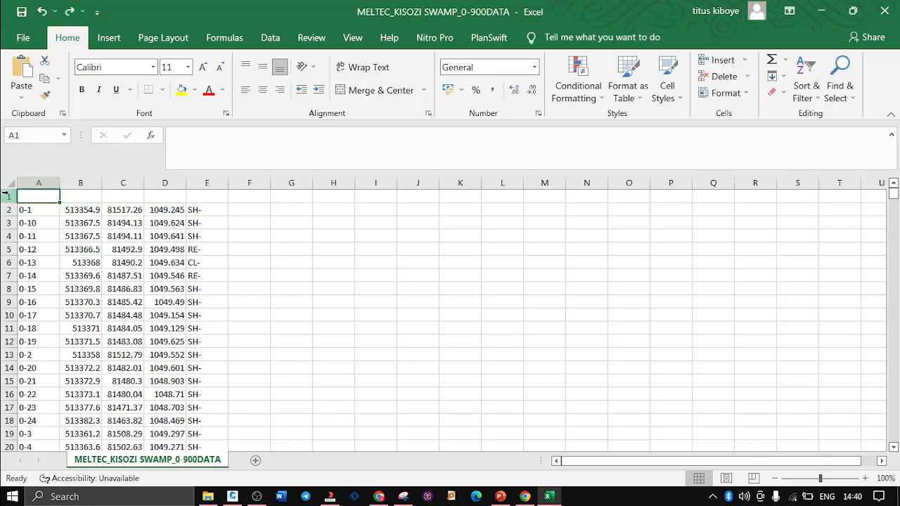
key(ctrl+z)
- Autofit the widths of columns B, C and D to their coordinate and elevation values
click(287, 239)
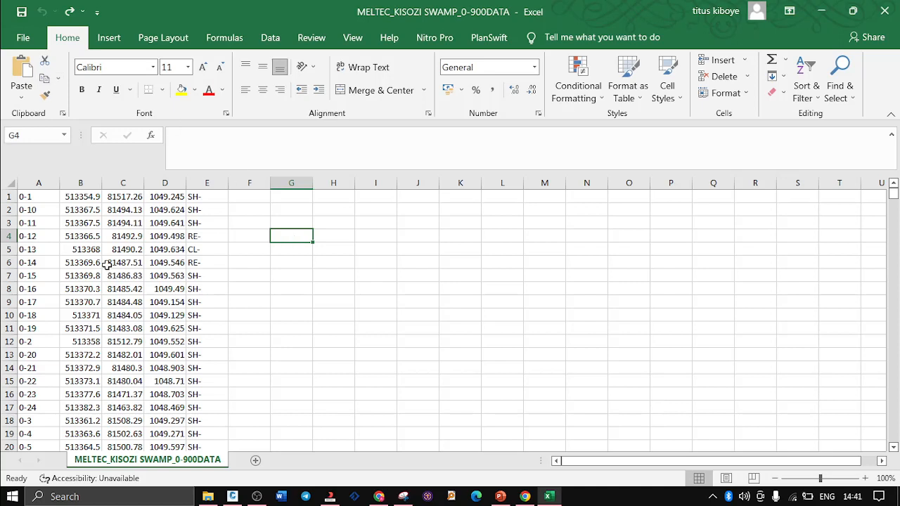
double_click(102, 182)
double_click(154, 184)
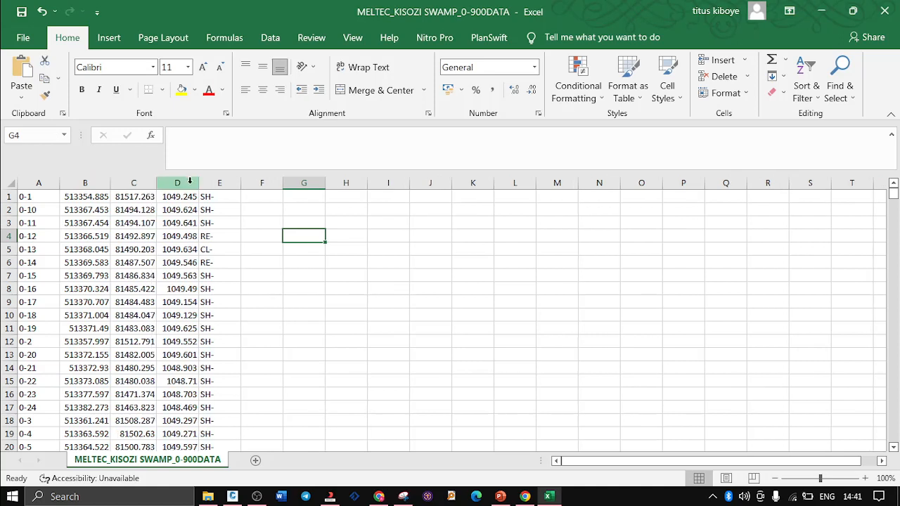
double_click(201, 183)
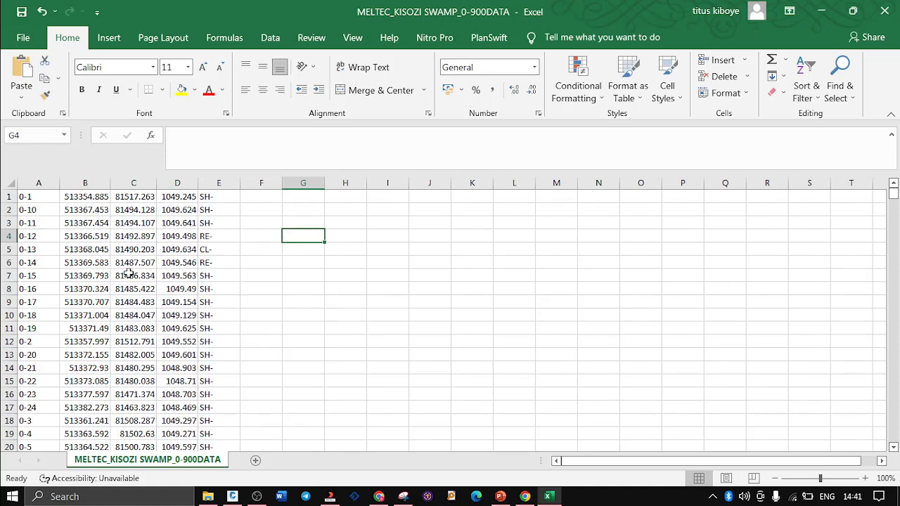
- Center-align the point numbers in column A
click(83, 199)
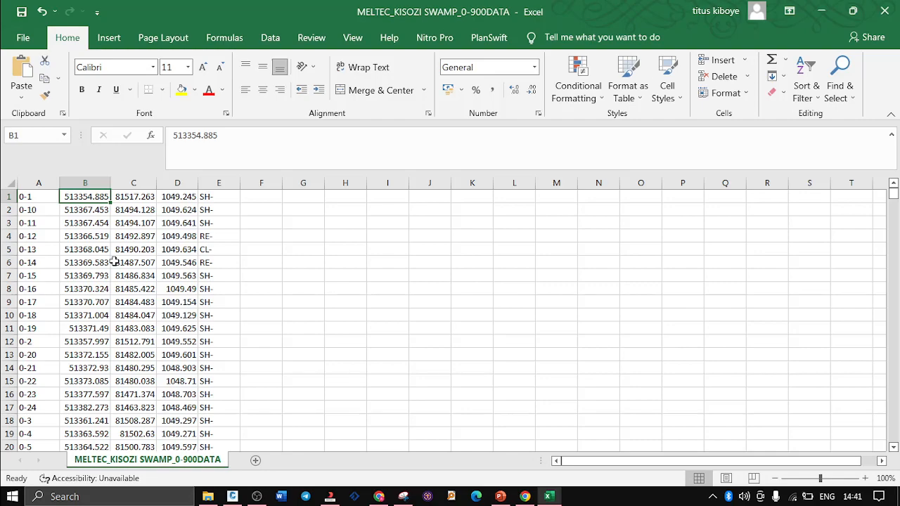
scroll(114, 262, down, 8)
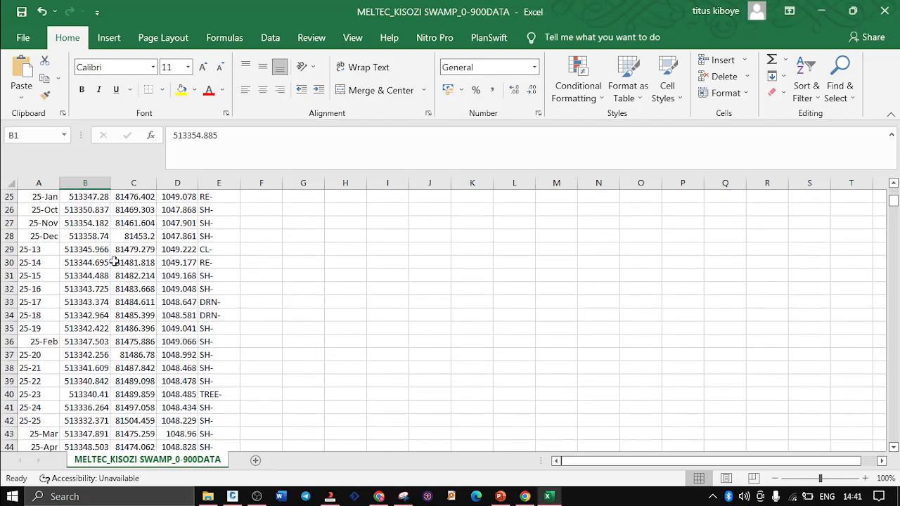
scroll(114, 262, up, 2)
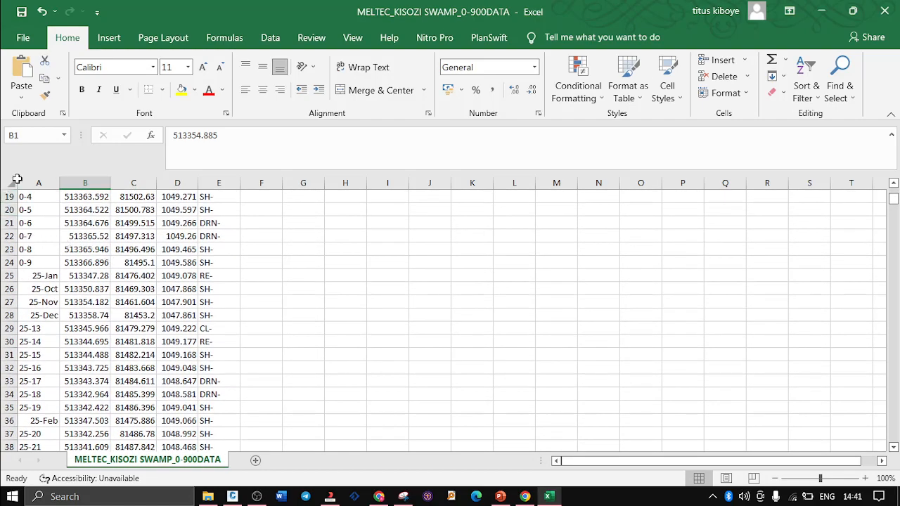
click(34, 178)
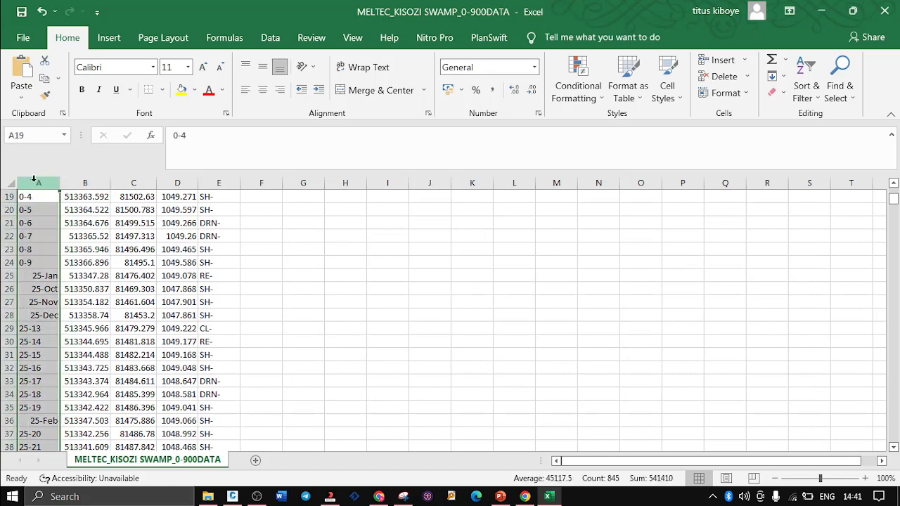
click(262, 92)
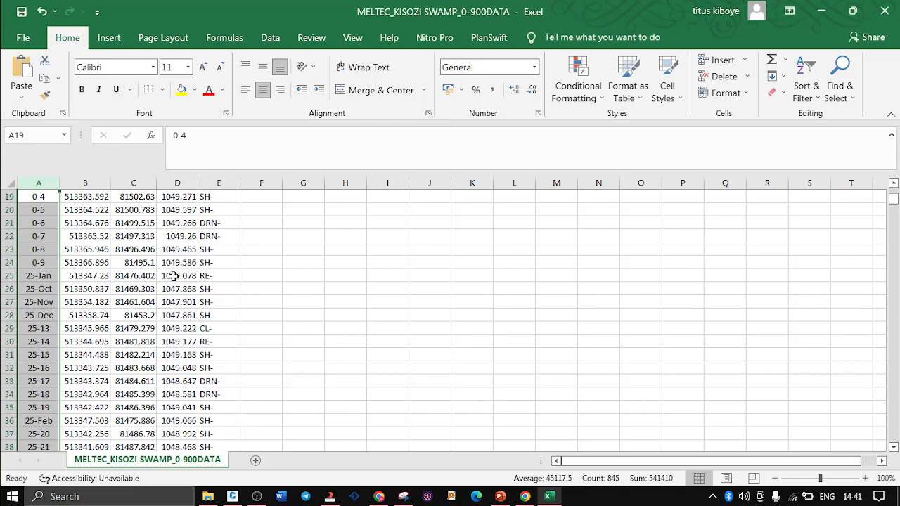
- Examine the point numbering in column A and the coordinates in columns B and C down through the survey rows
scroll(159, 301, down, 15)
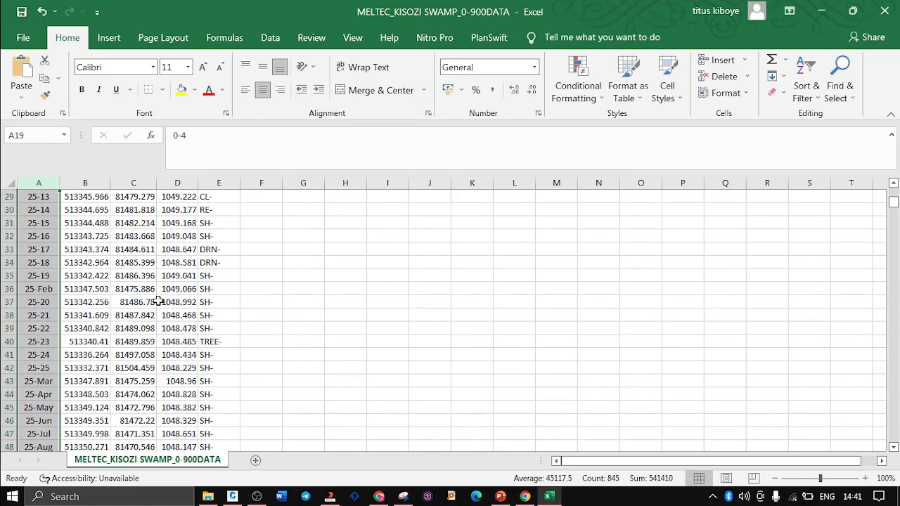
scroll(159, 302, down, 4)
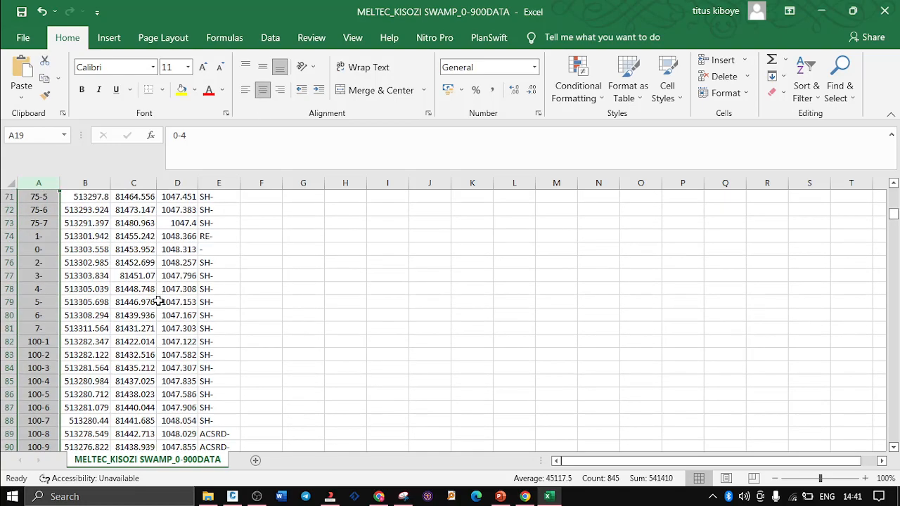
scroll(158, 301, up, 8)
scroll(159, 301, up, 18)
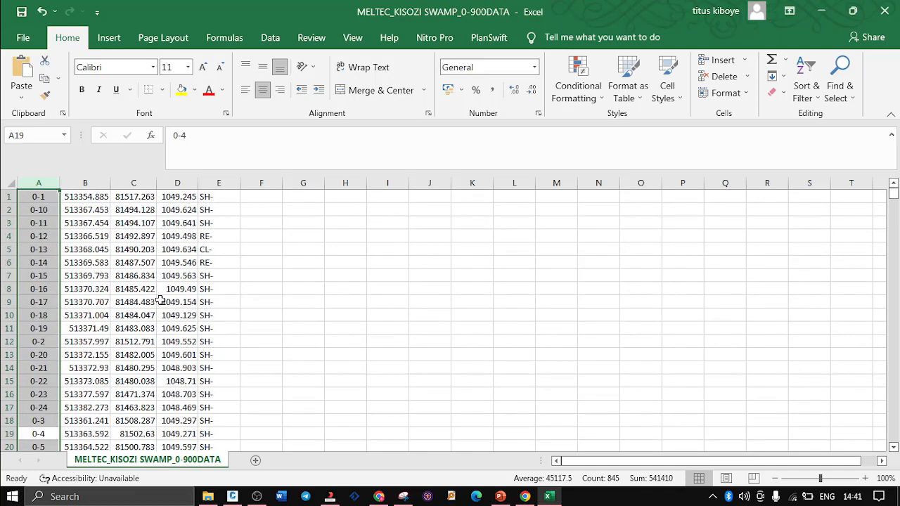
click(83, 182)
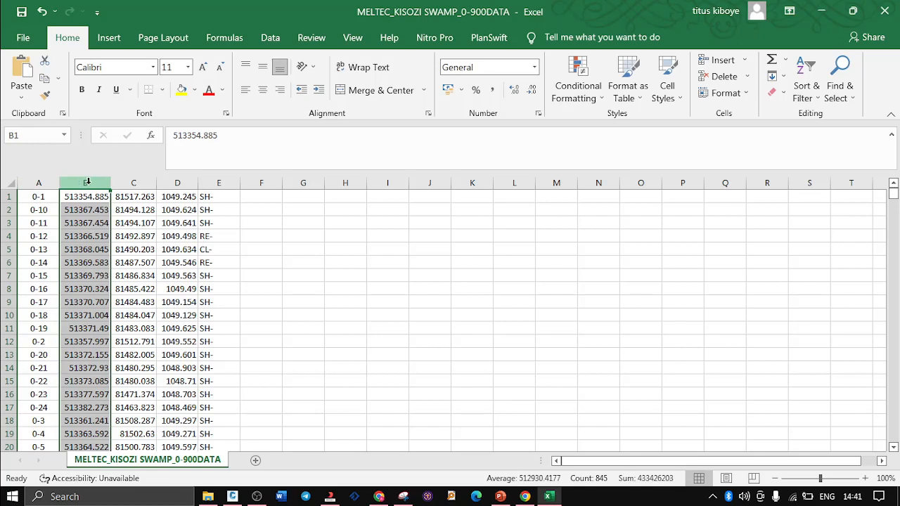
click(134, 182)
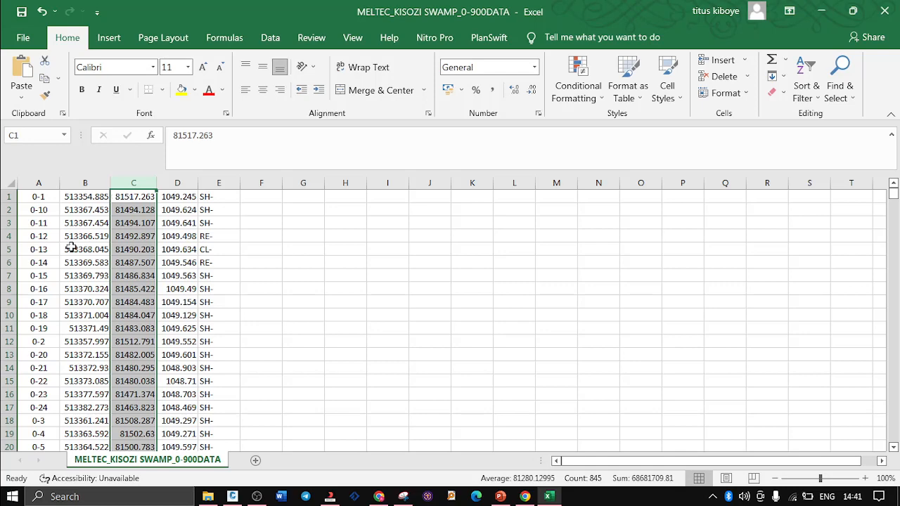
scroll(31, 350, down, 11)
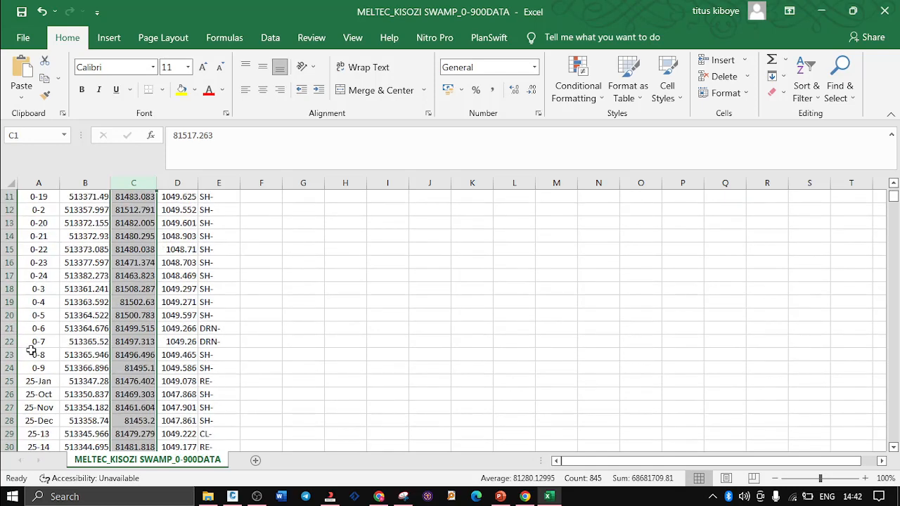
scroll(31, 349, down, 13)
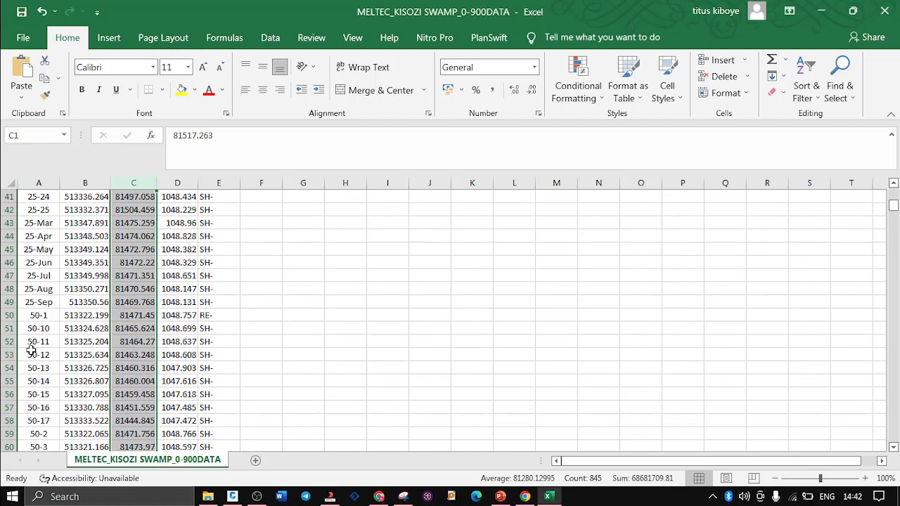
scroll(31, 350, down, 12)
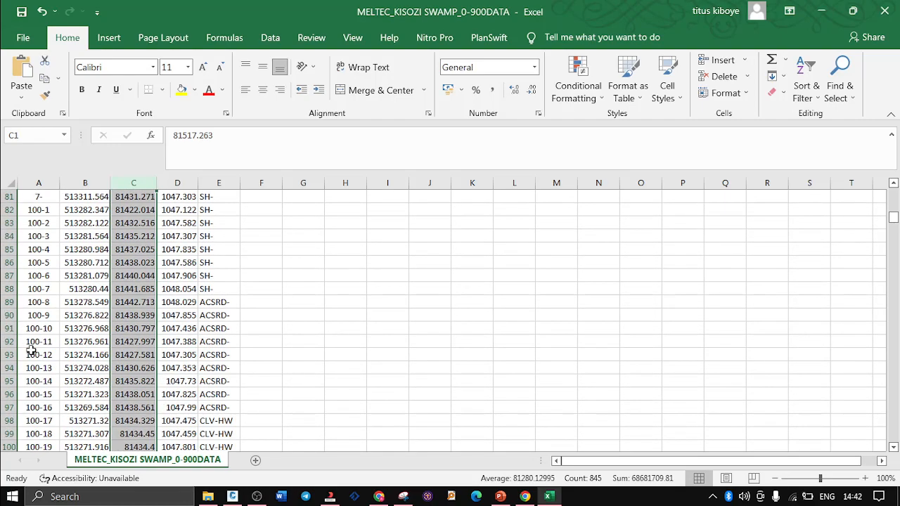
scroll(31, 353, down, 11)
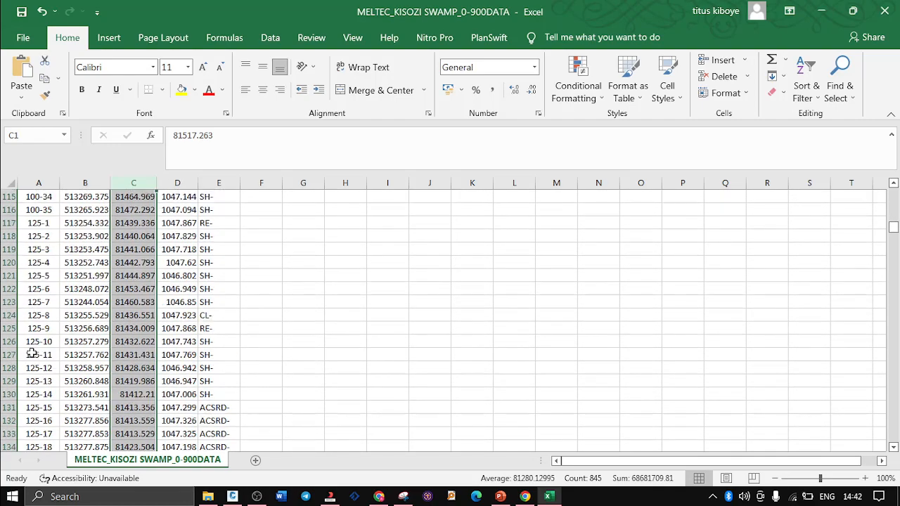
scroll(31, 353, down, 13)
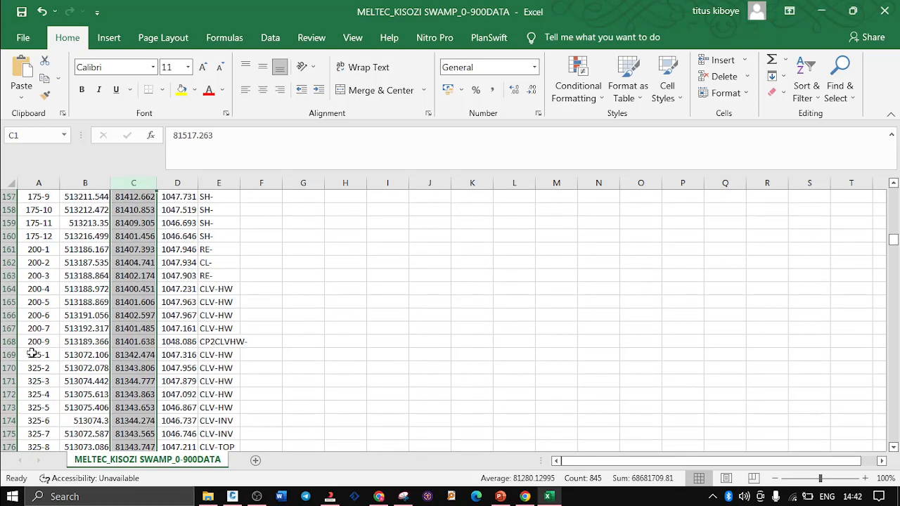
scroll(31, 353, down, 10)
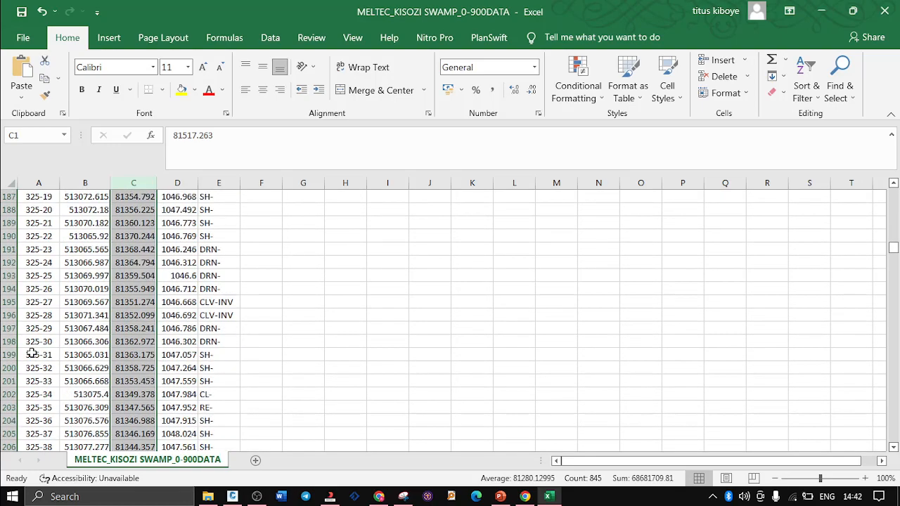
scroll(31, 353, down, 8)
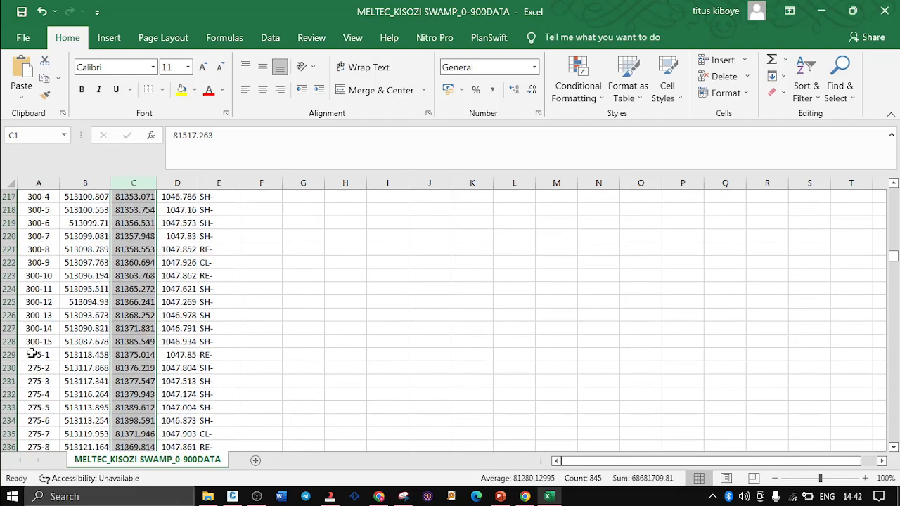
scroll(31, 353, down, 5)
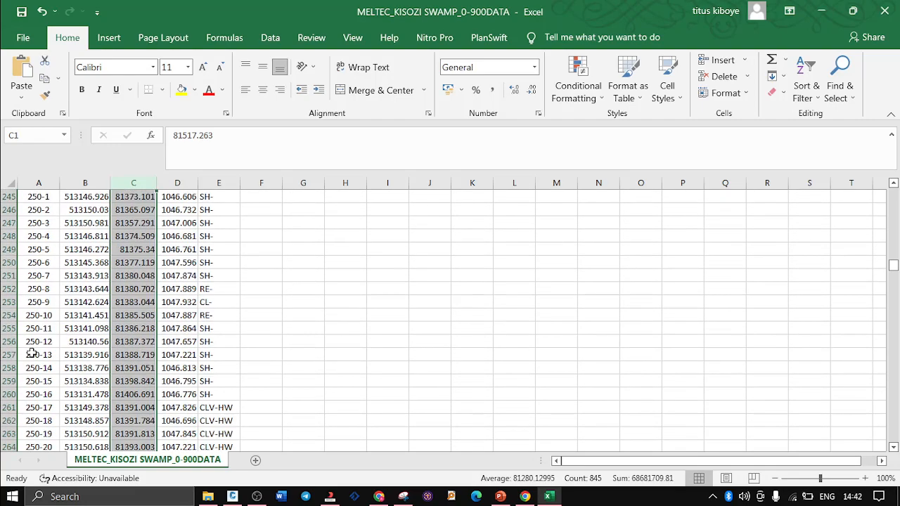
scroll(31, 353, down, 11)
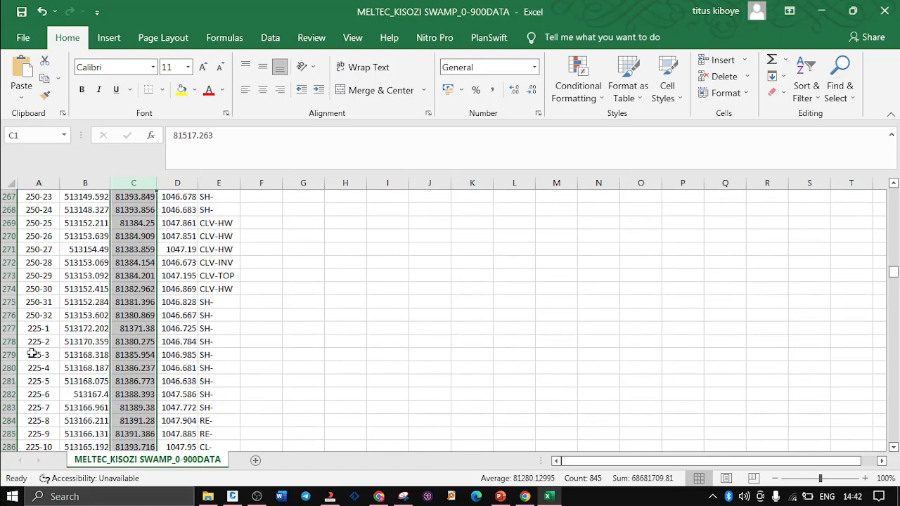
scroll(31, 353, down, 5)
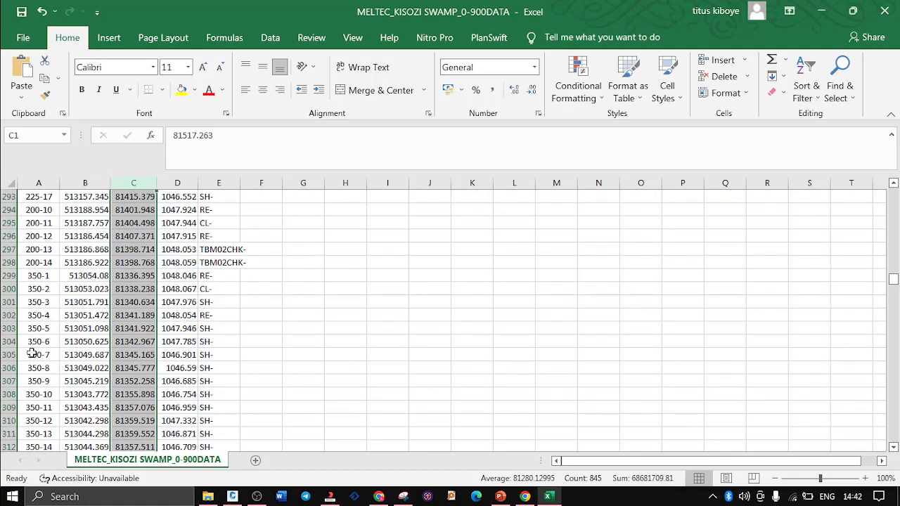
scroll(30, 353, up, 17)
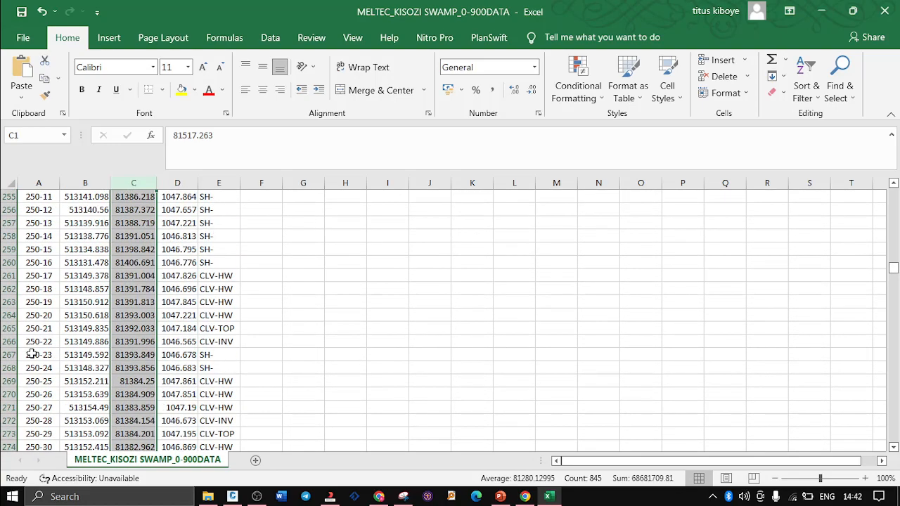
scroll(31, 353, up, 4)
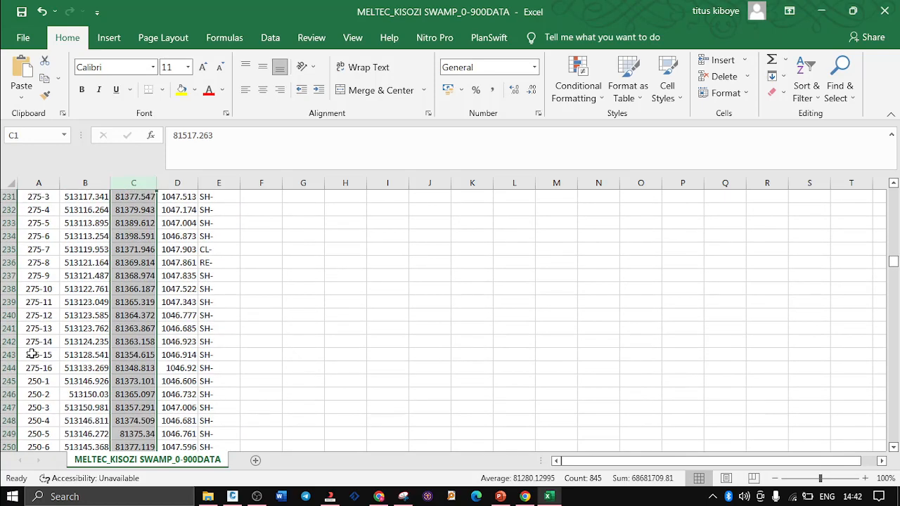
- Replace the first two point numbers in column A with 1 in A1 and 2 in A2
click(28, 185)
scroll(482, 316, up, 5)
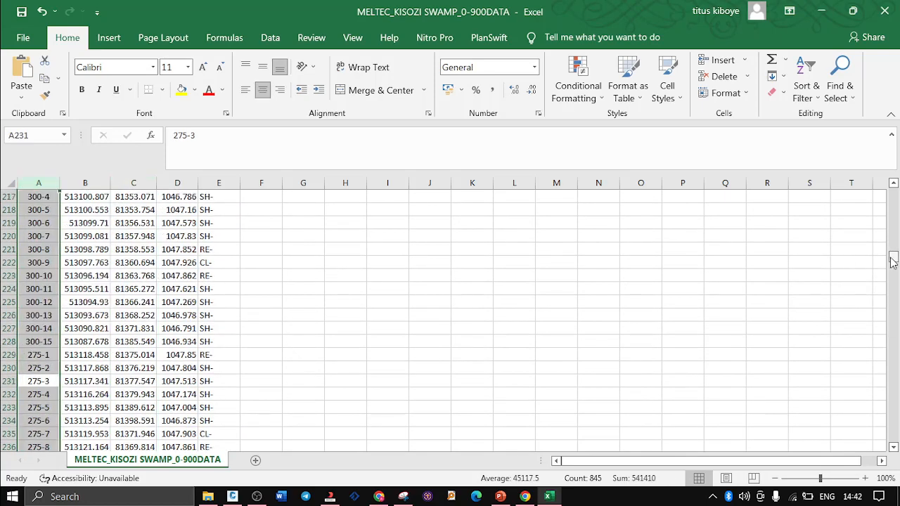
drag(895, 200, 896, 197)
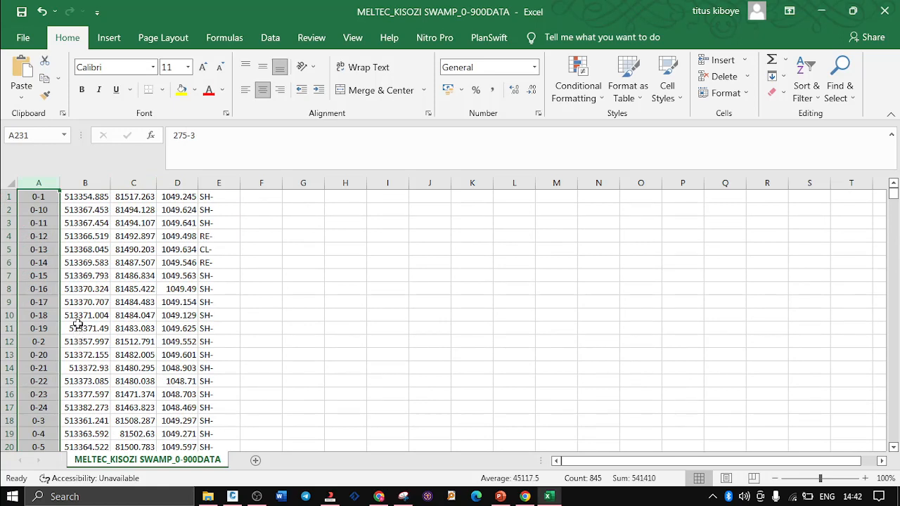
click(42, 199)
double_click(41, 197)
key(BackSpace)
key(BackSpace)
key(Return)
text(2)
- Fill the number series from A1:A2 down column A for all survey points and save the file
click(39, 198)
drag(39, 198, 43, 208)
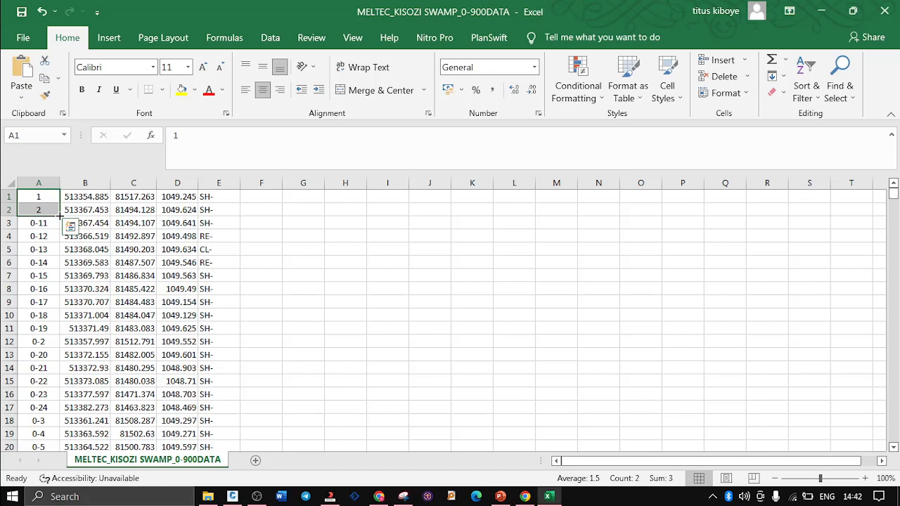
double_click(60, 216)
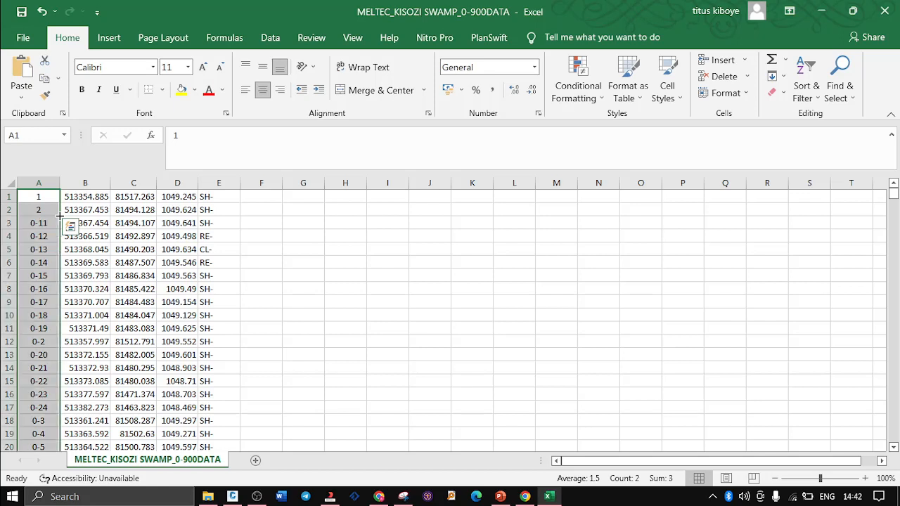
scroll(59, 218, down, 8)
scroll(60, 218, down, 20)
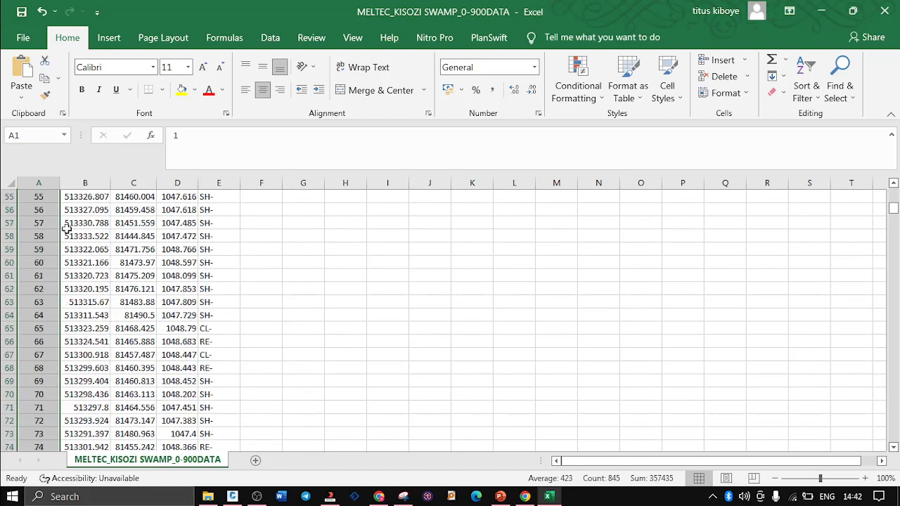
scroll(66, 229, down, 16)
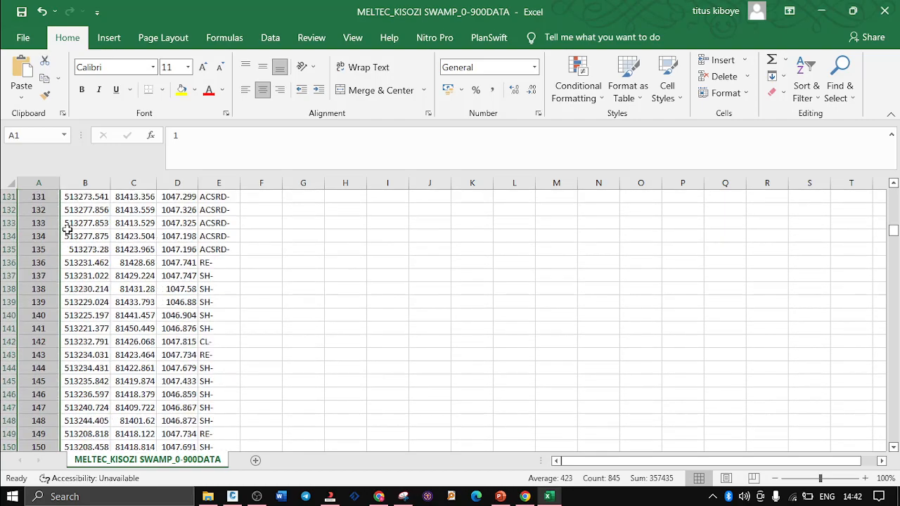
click(269, 314)
key(ctrl+s)
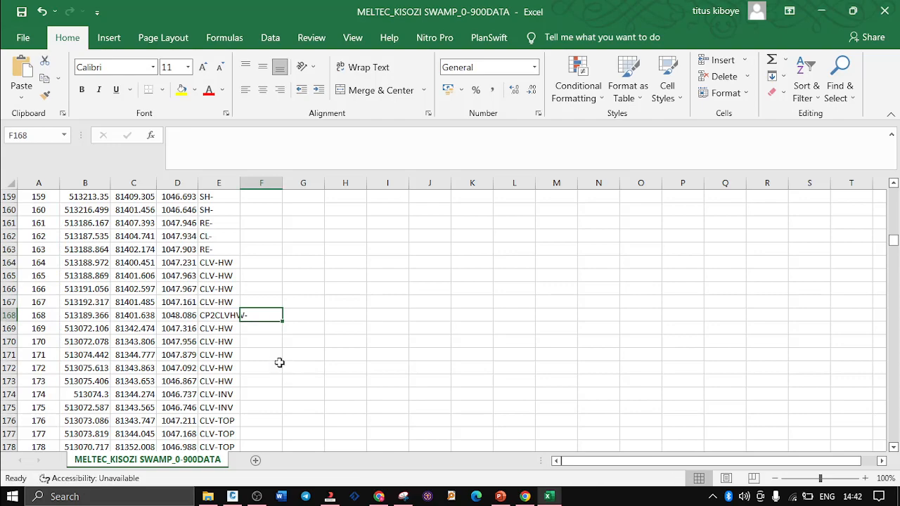
- Center-align the elevations in column D and the description codes in column E
scroll(243, 339, down, 11)
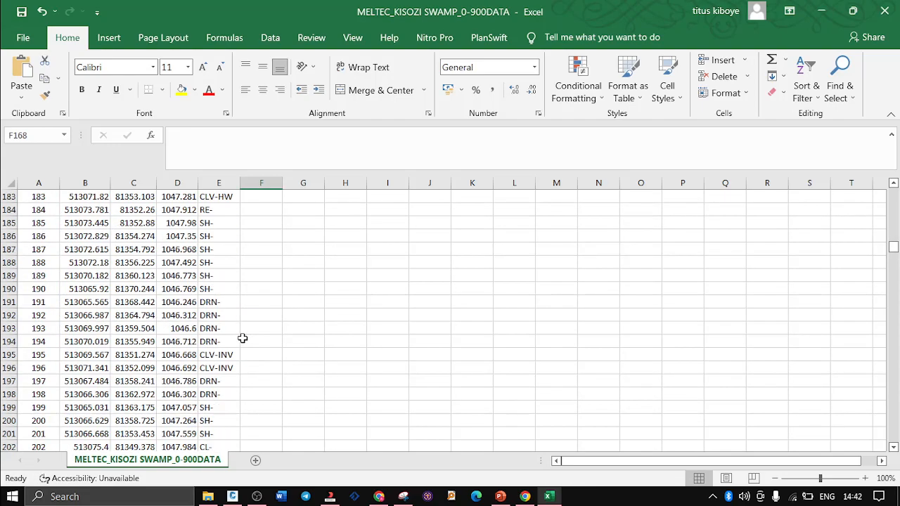
scroll(176, 294, up, 4)
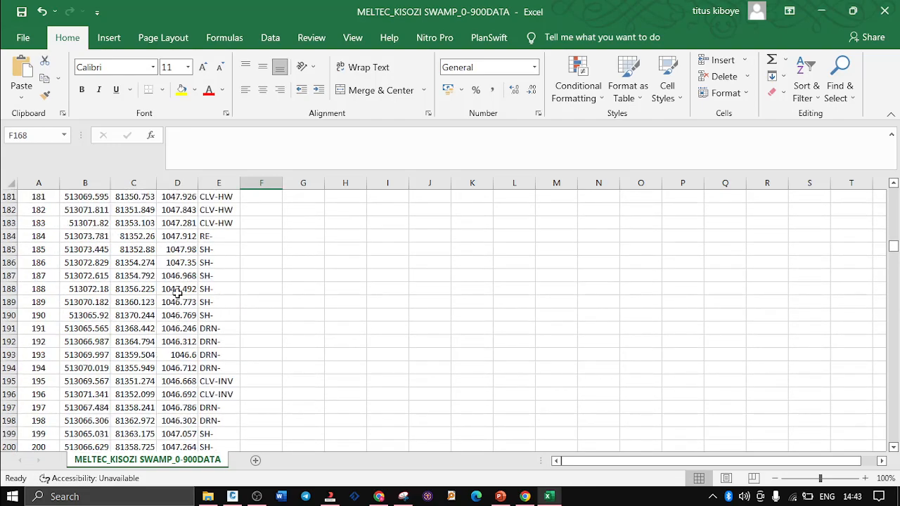
click(180, 183)
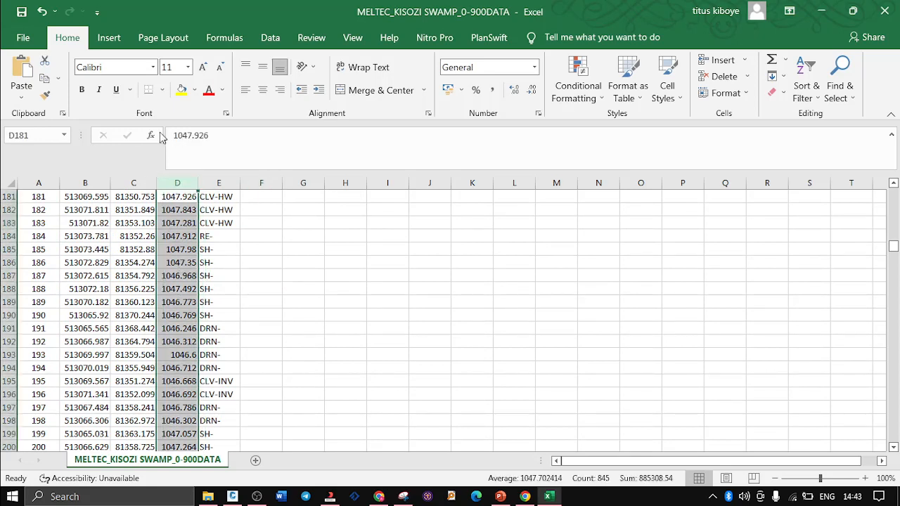
click(263, 90)
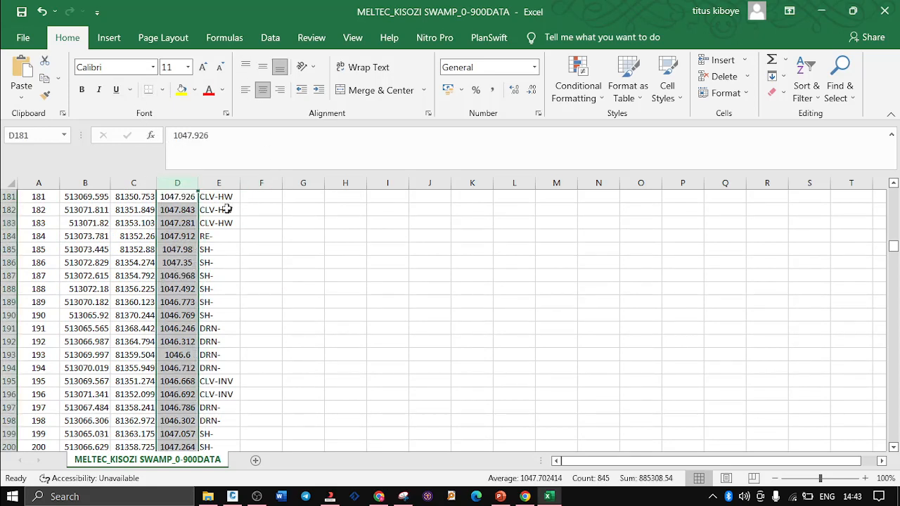
click(207, 183)
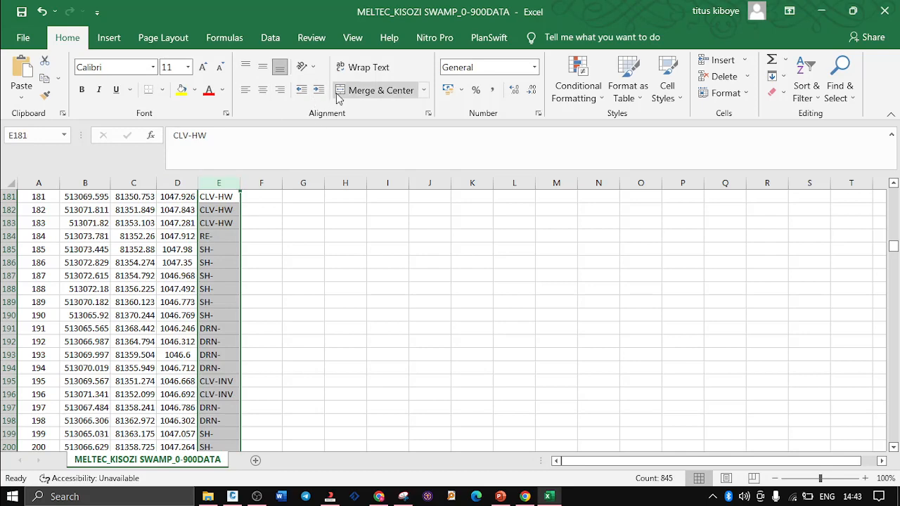
click(263, 90)
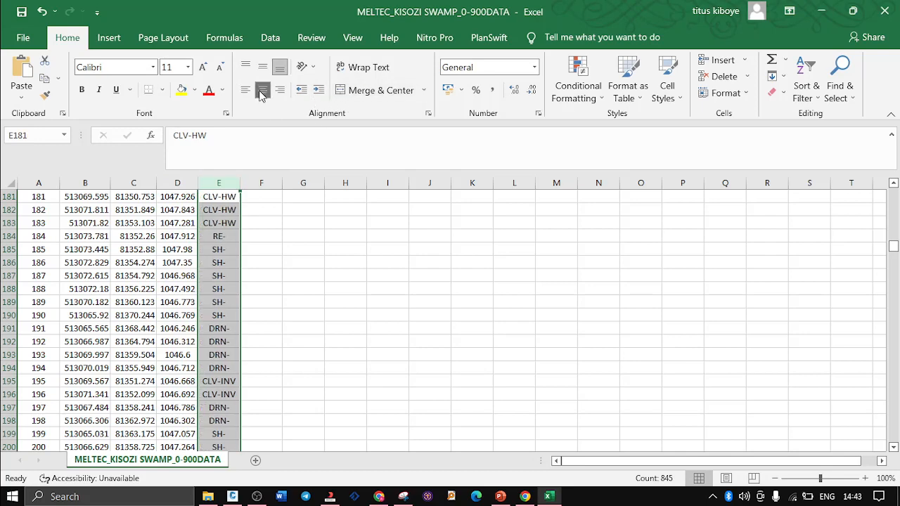
- Close the survey workbook, saving its changes over the existing MELTEC_KISOZI SWAMP_0-900DATA CSV file in Downloads
click(268, 289)
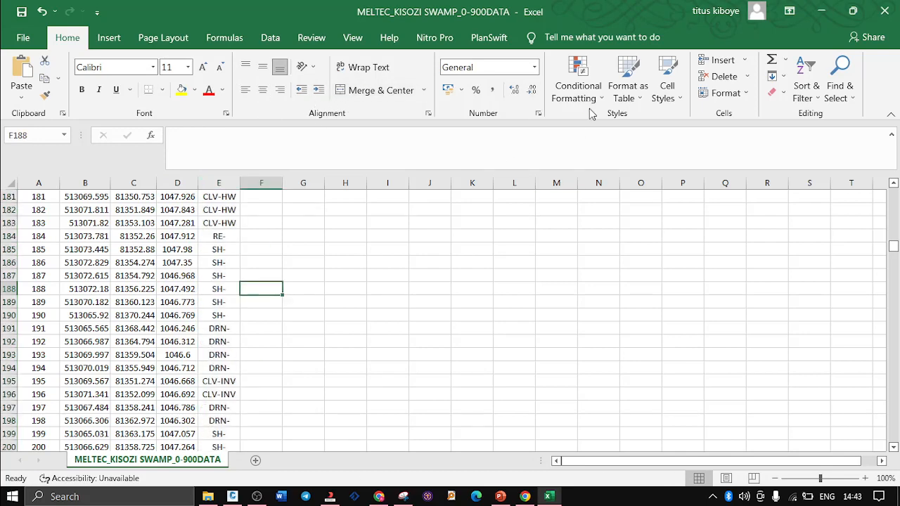
click(878, 11)
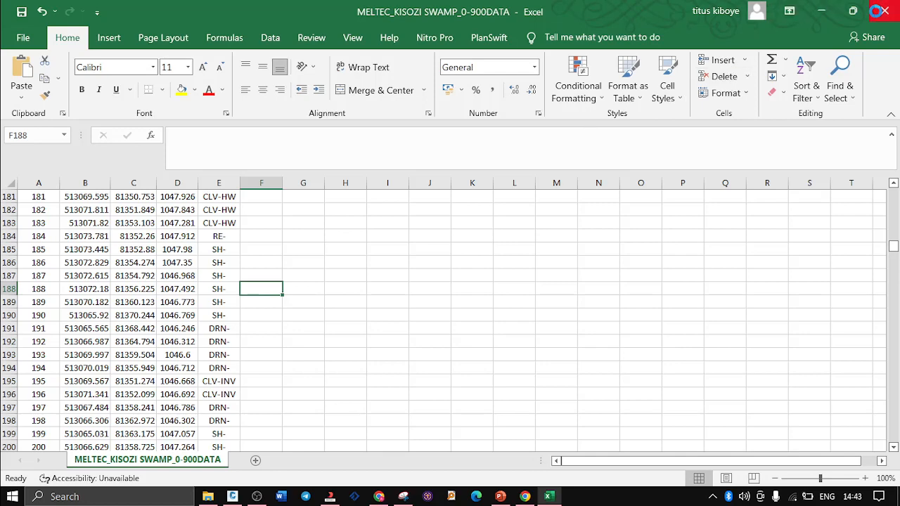
click(213, 38)
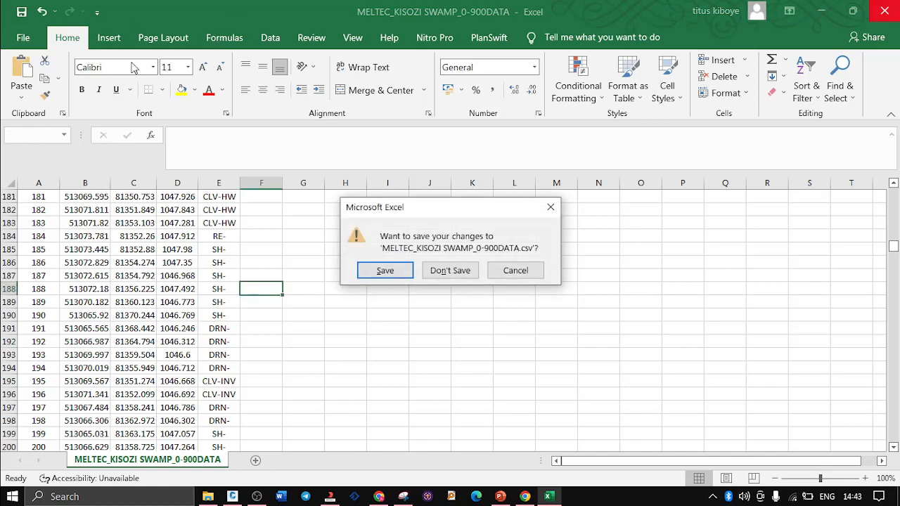
click(386, 270)
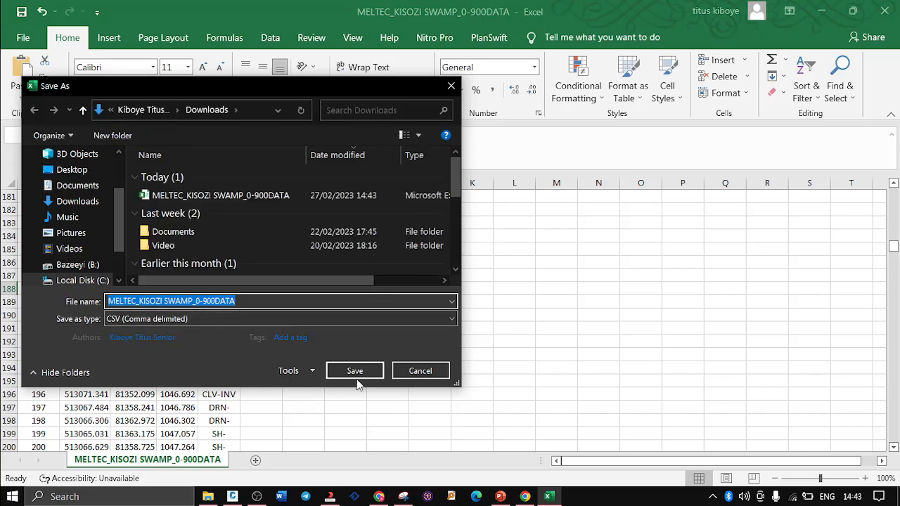
click(354, 373)
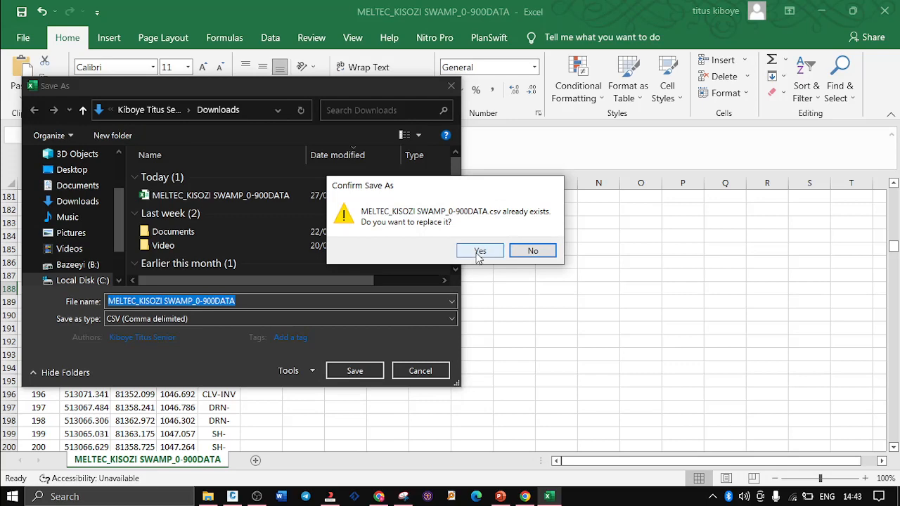
click(479, 252)
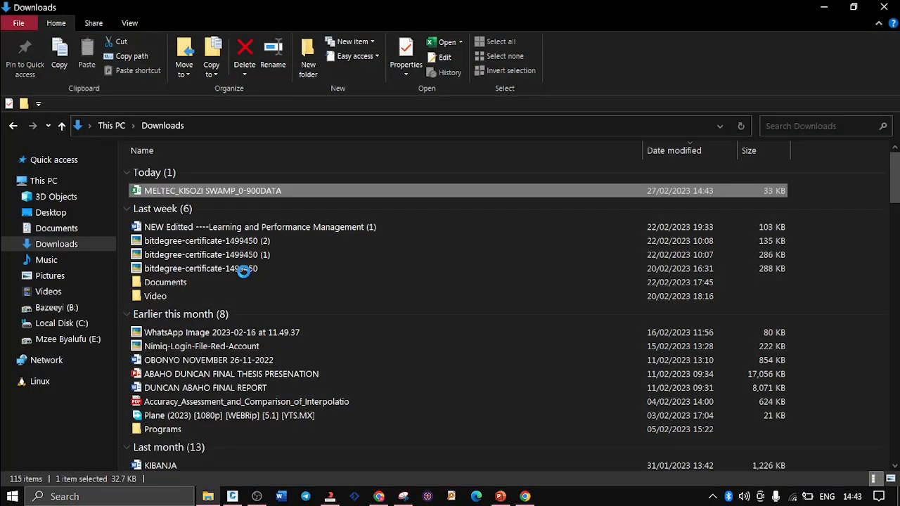
- Switch to Civil 3D, open the Point Creation Tools and place the Create Points toolbar over the empty drawing area
click(824, 7)
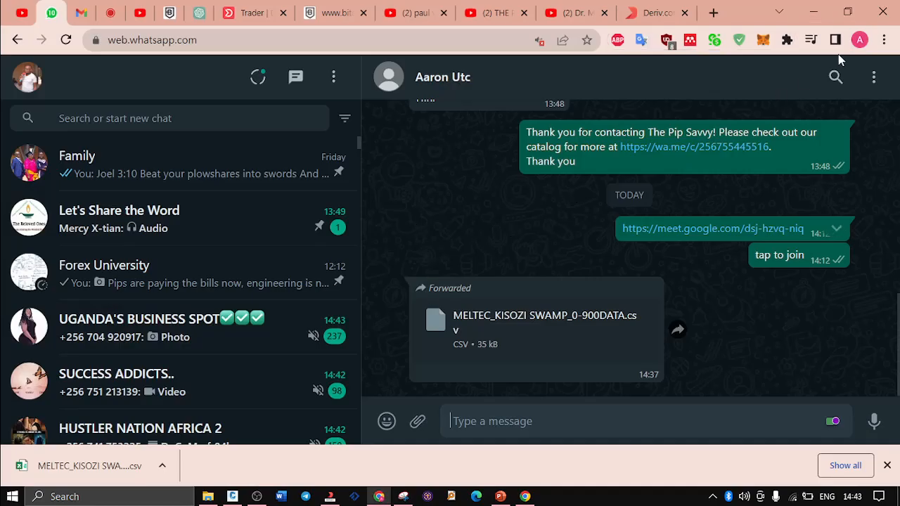
click(814, 12)
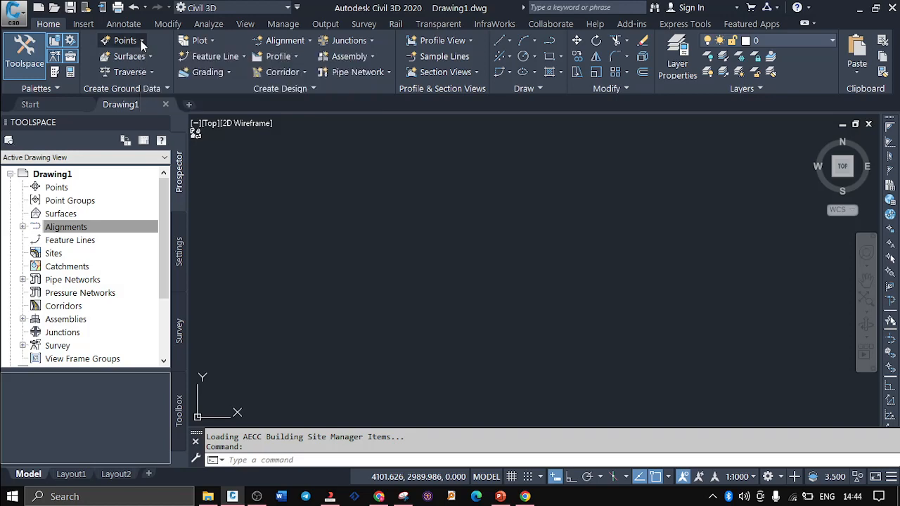
click(142, 44)
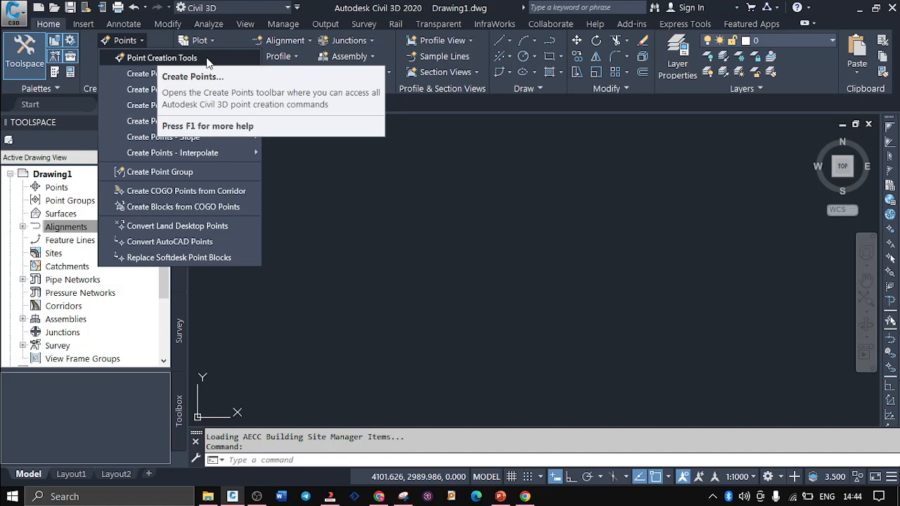
click(511, 270)
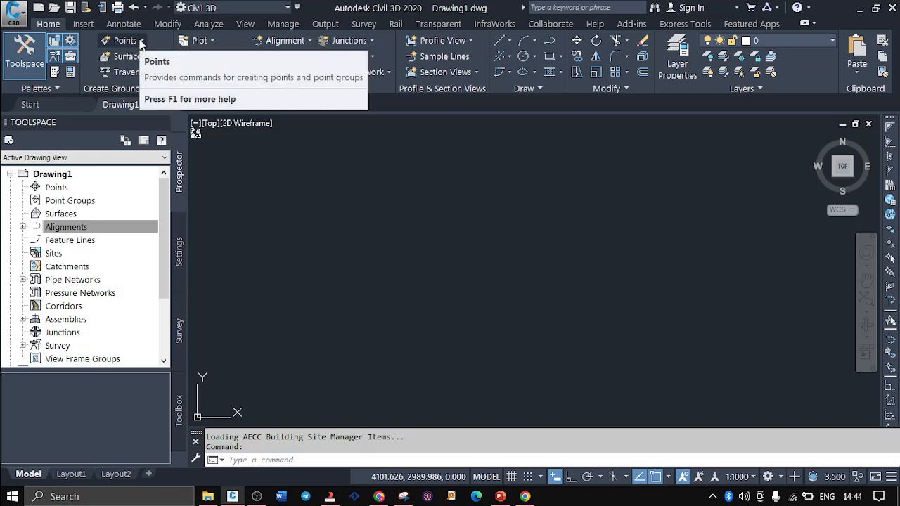
click(141, 44)
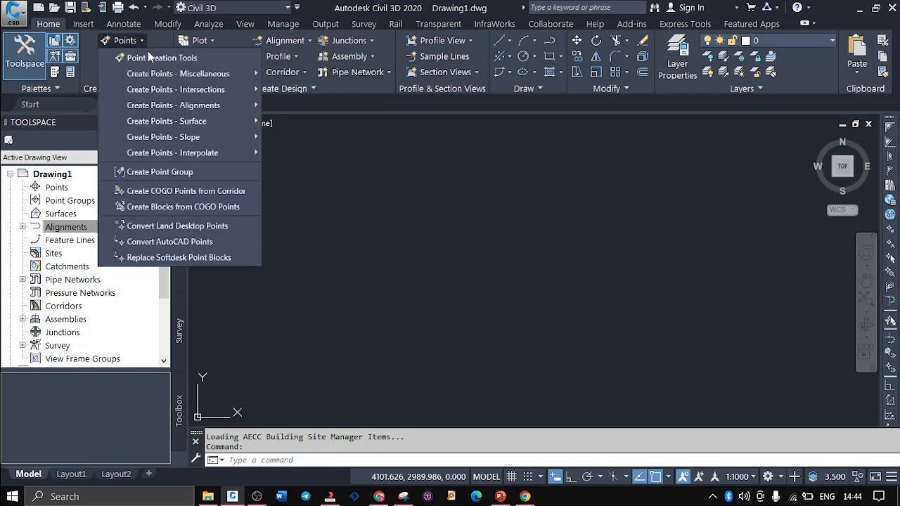
click(151, 58)
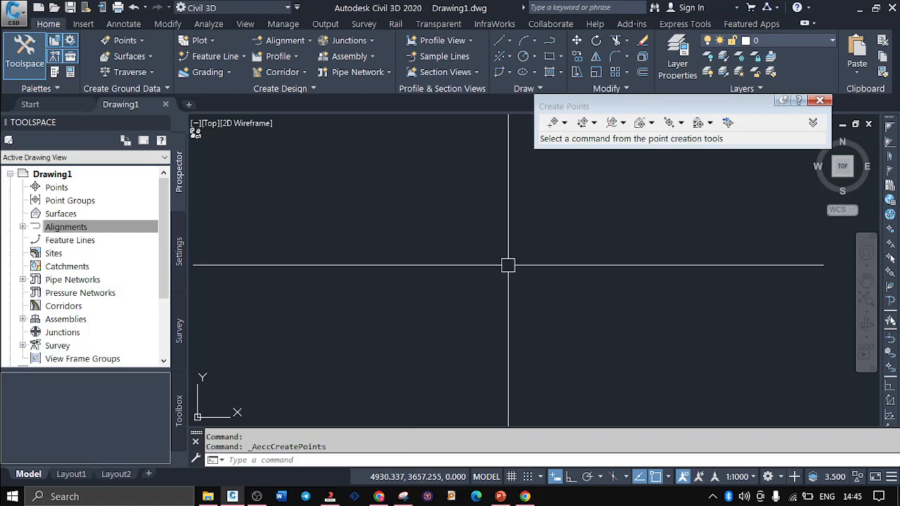
mouse_move(682, 111)
mouse_down()
mouse_move(502, 202)
mouse_move(501, 179)
mouse_up()
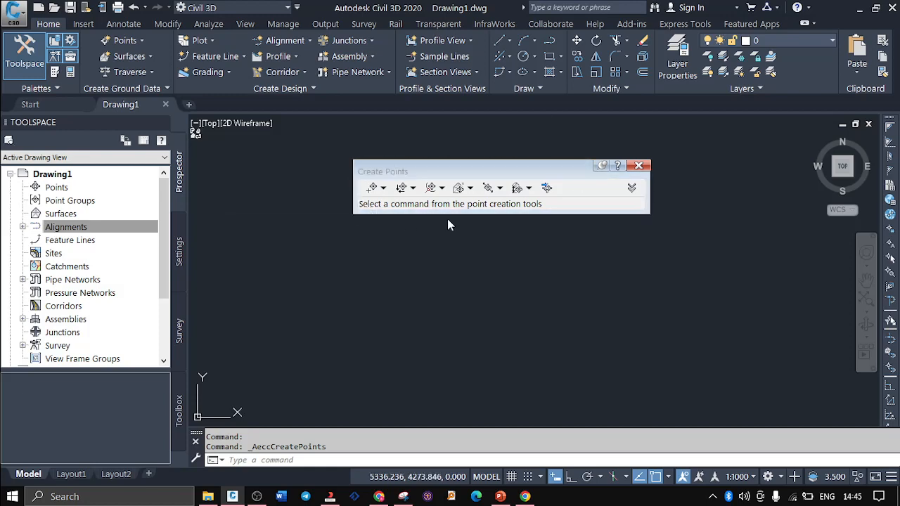
- Examine the point creation methods in each group of the Create Points toolbar, from Manual through High/Low Point
click(383, 188)
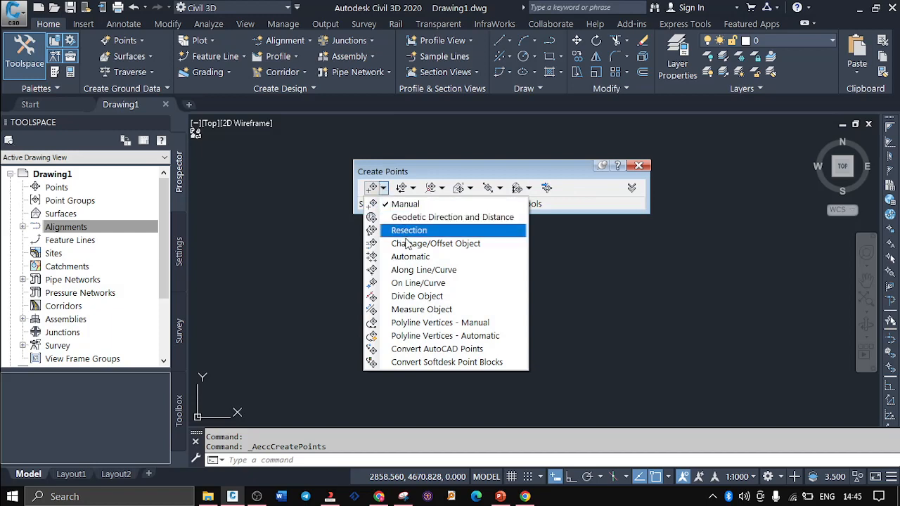
click(411, 188)
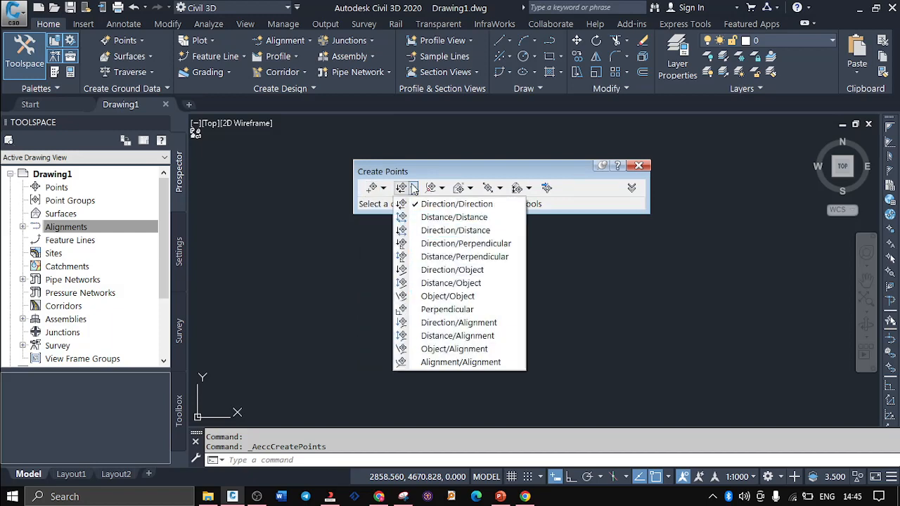
click(441, 188)
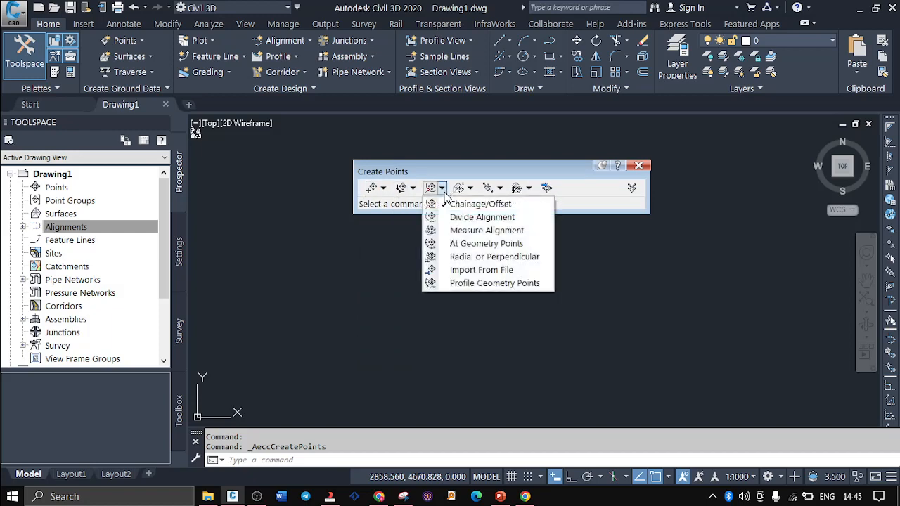
click(470, 188)
click(500, 188)
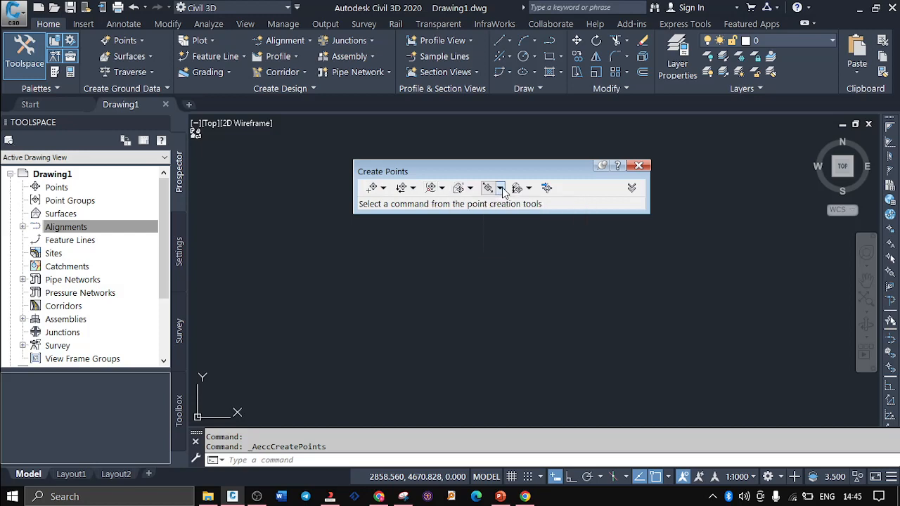
click(530, 187)
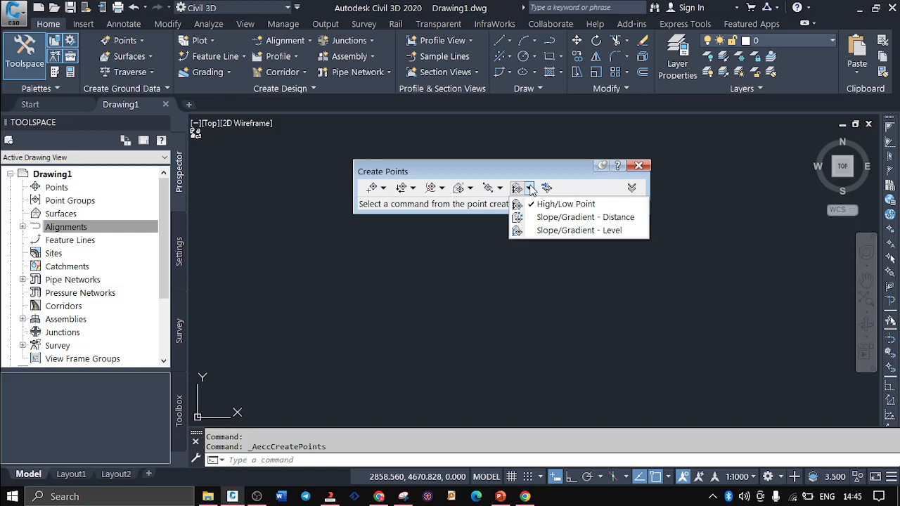
click(522, 288)
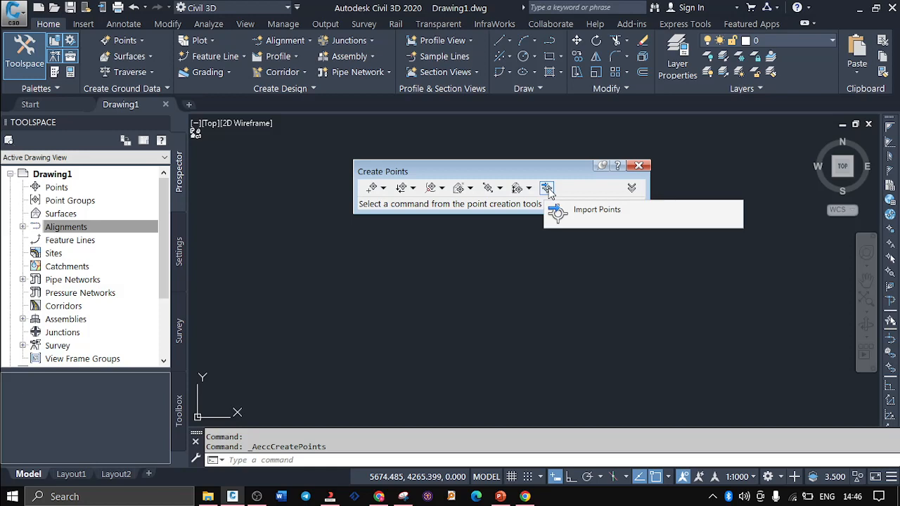
- Start Import Points and add the MELTEC_KISOZI SWAMP_0-900DATA CSV from the Downloads folder as the source file
click(548, 188)
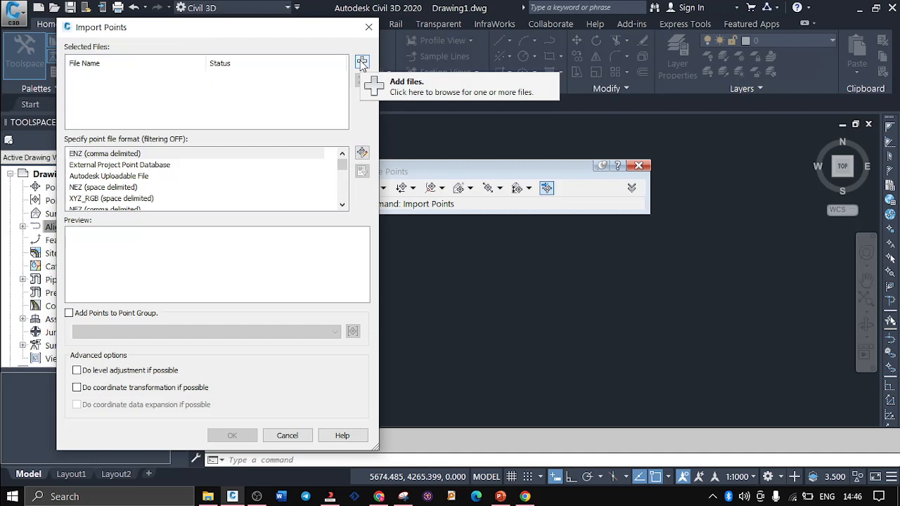
click(362, 62)
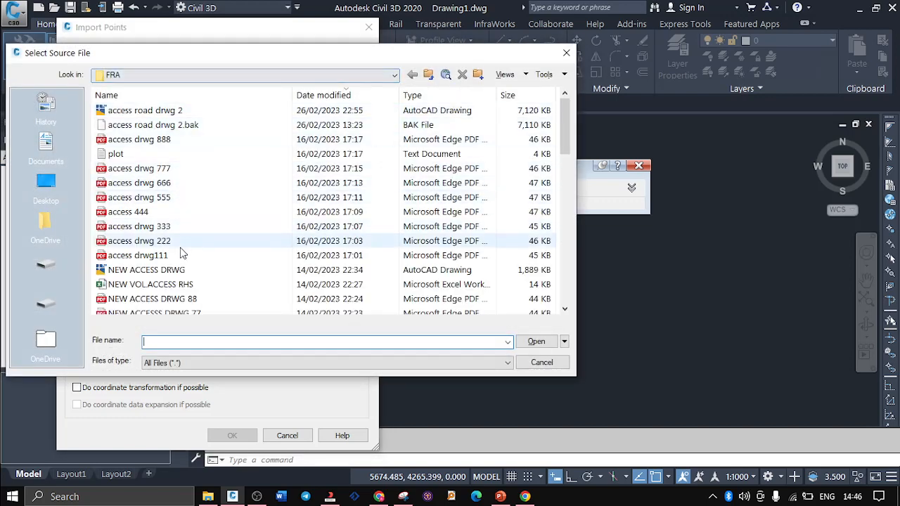
click(44, 298)
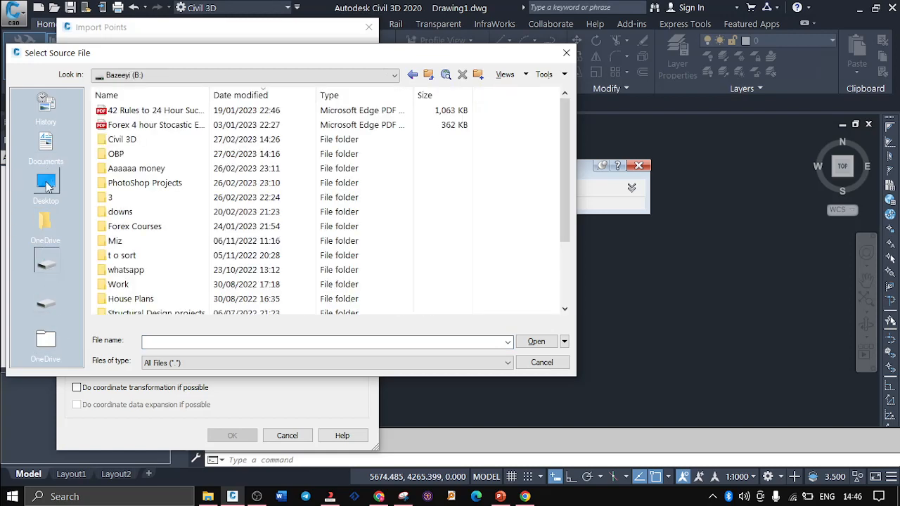
click(46, 186)
click(46, 264)
scroll(165, 161, down, 2)
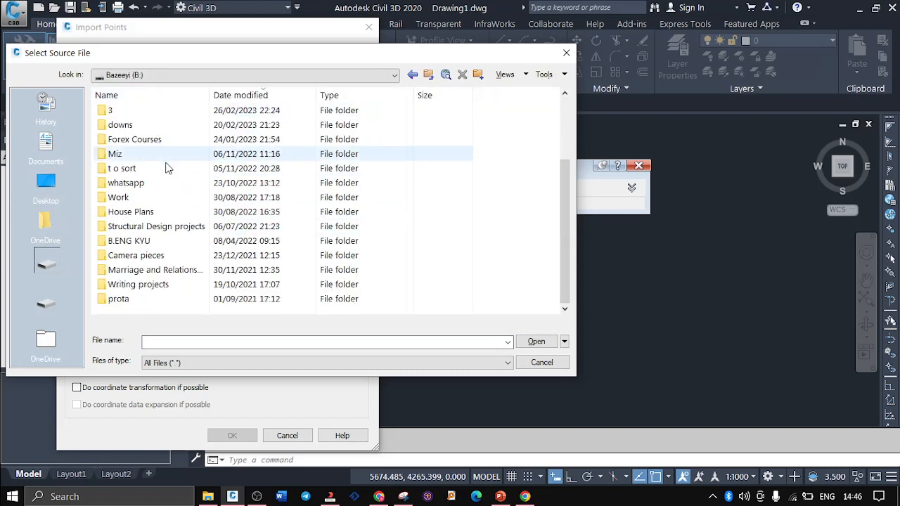
click(319, 75)
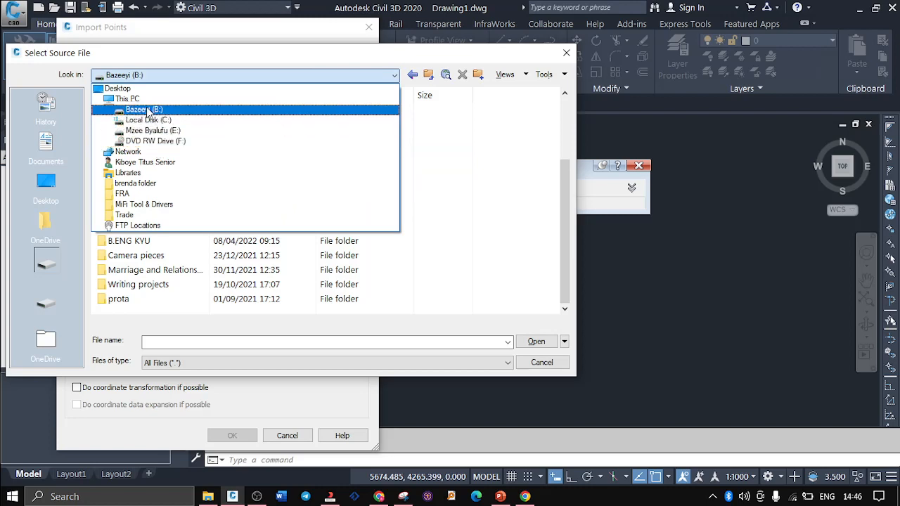
click(137, 100)
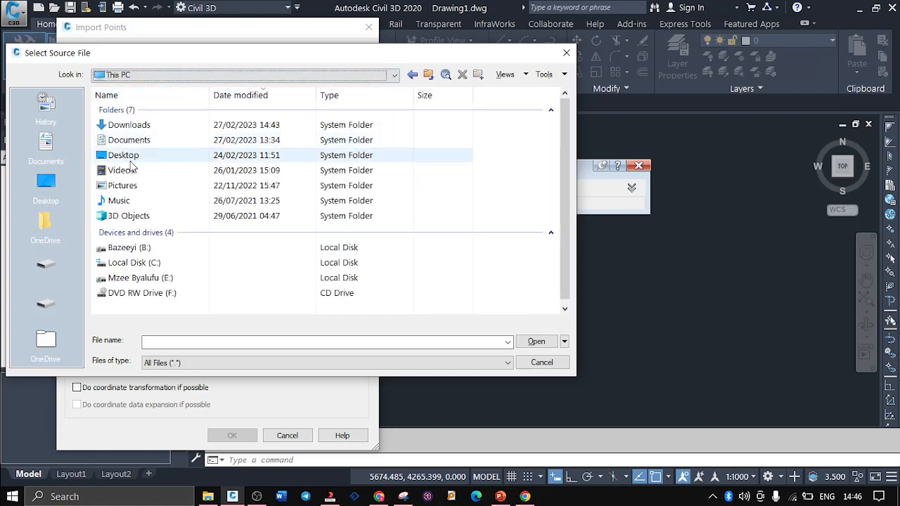
double_click(152, 128)
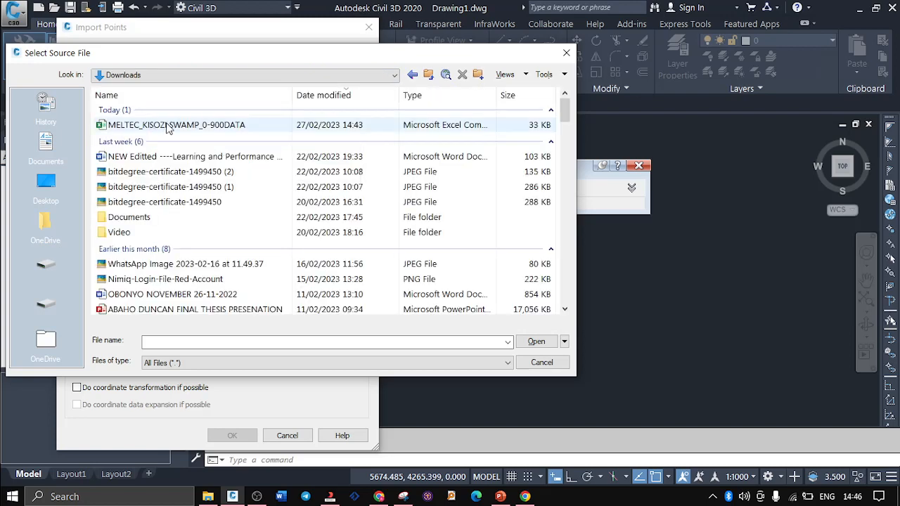
double_click(167, 124)
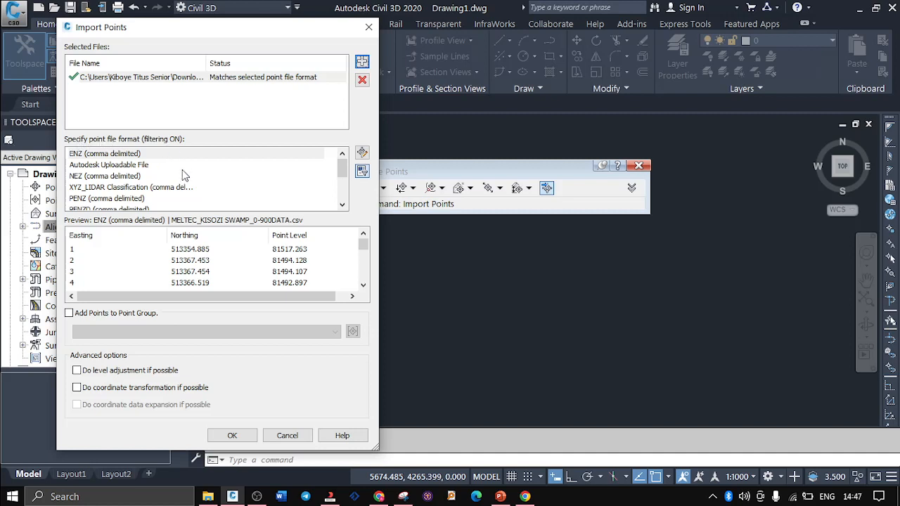
- Import the survey points with the PENZD (comma delimited) file format and close the Create Points toolbar
scroll(180, 172, down, 3)
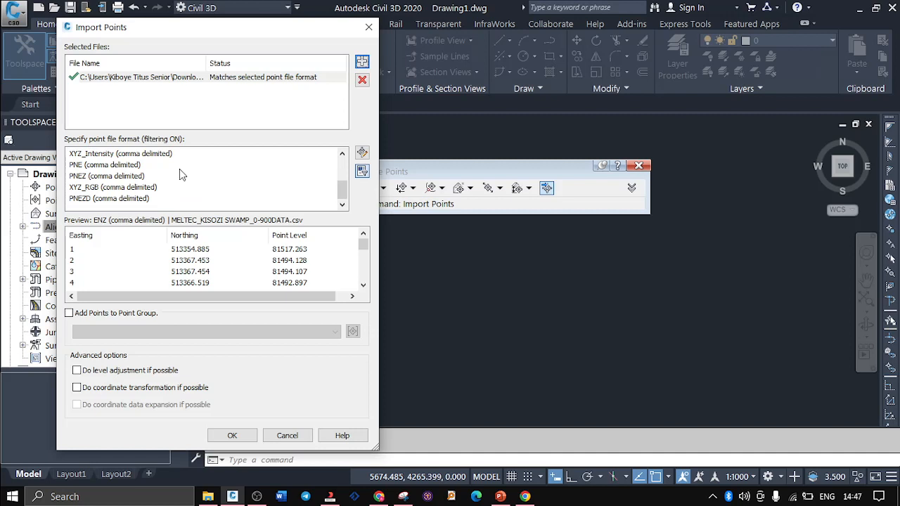
click(113, 199)
click(113, 200)
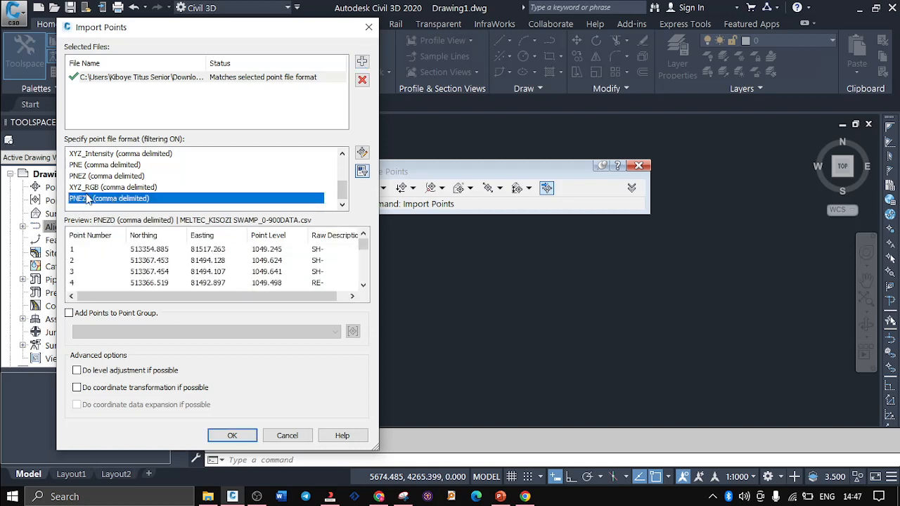
click(97, 177)
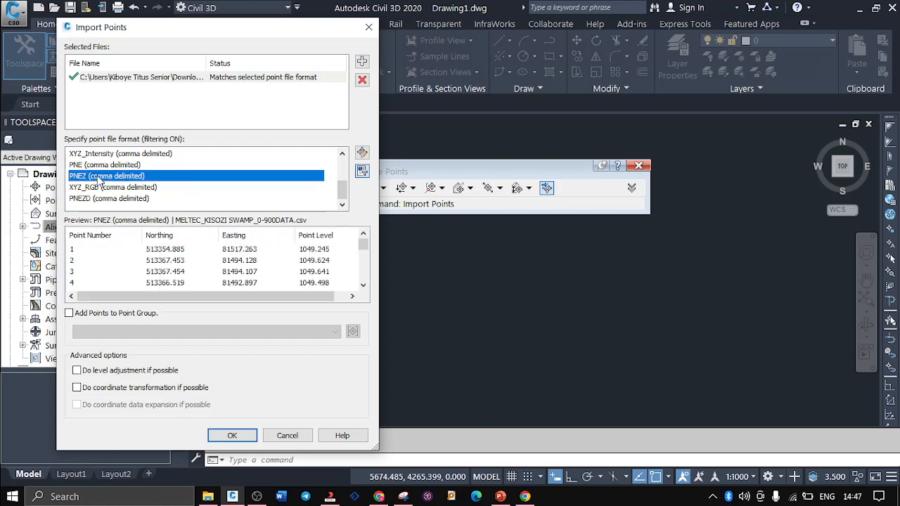
scroll(99, 181, up, 2)
click(99, 188)
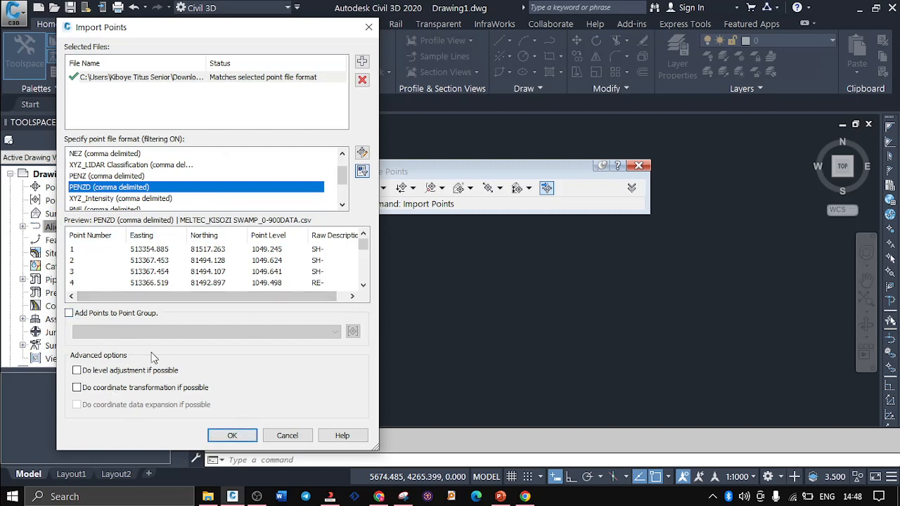
click(230, 436)
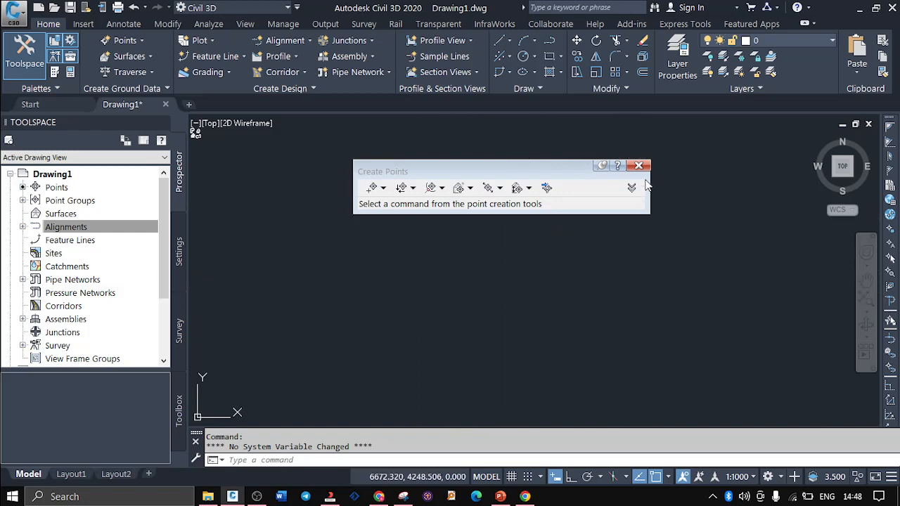
click(639, 166)
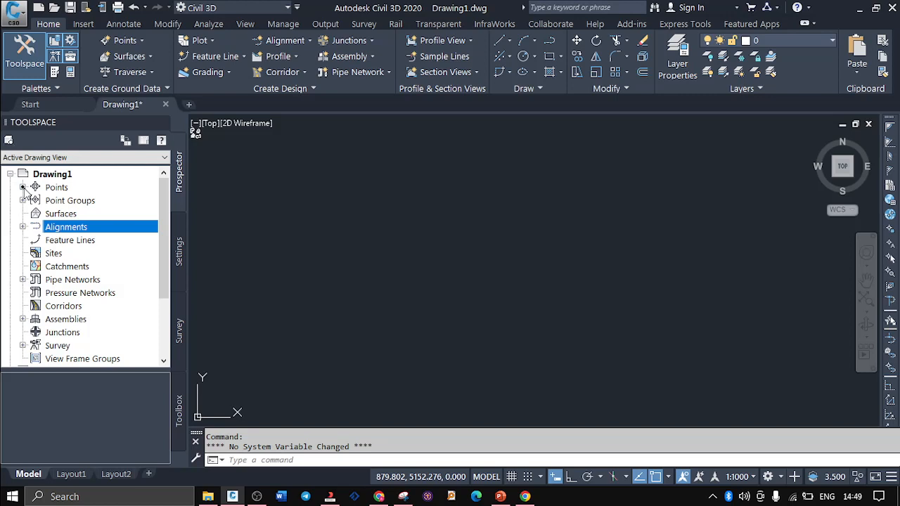
- Zoom the drawing to the imported points using the Points collection of Drawing1, keeping the whole survey strip in view
click(58, 189)
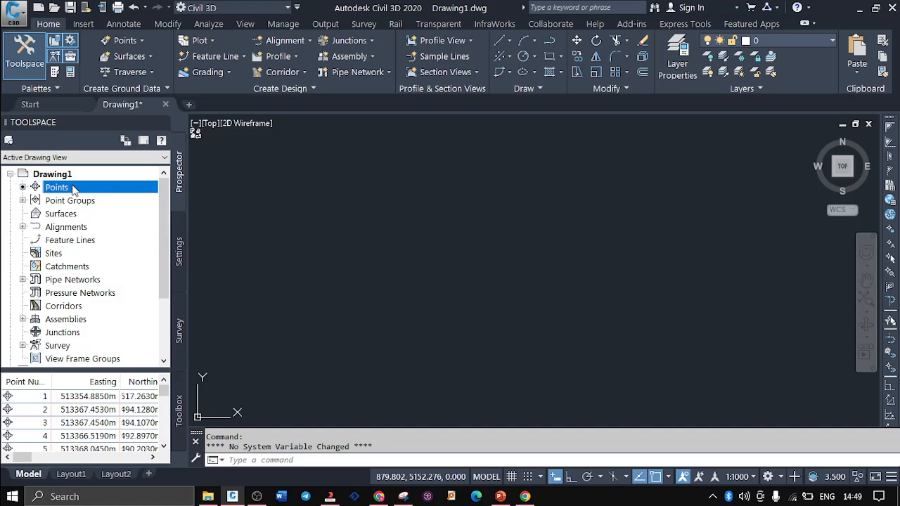
right_click(73, 188)
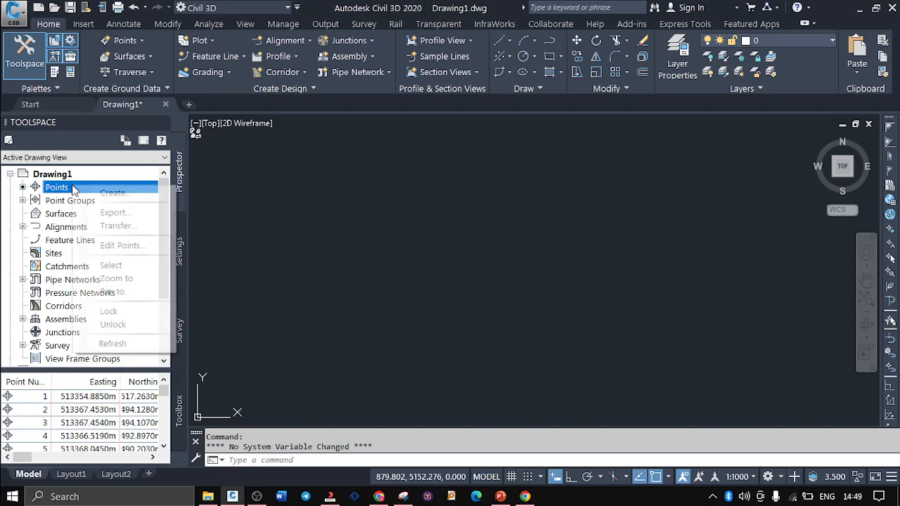
click(110, 279)
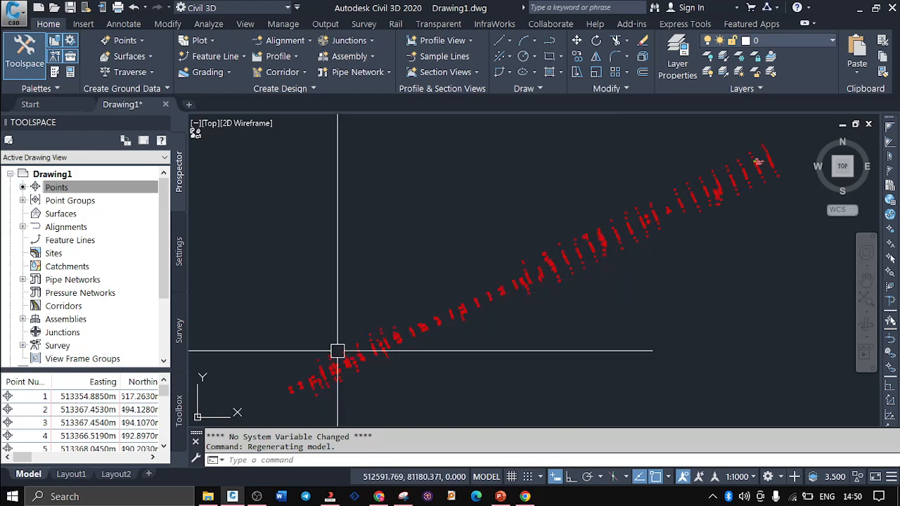
scroll(337, 351, up, 2)
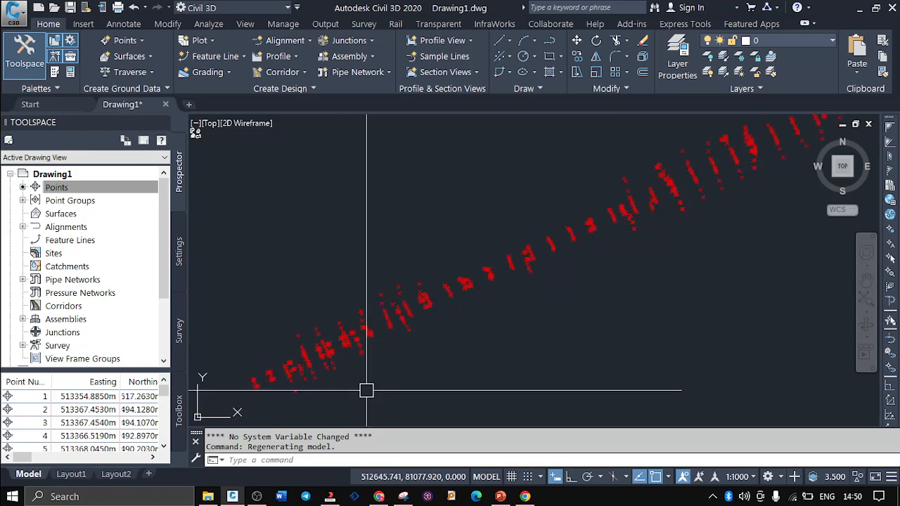
scroll(366, 391, down, 3)
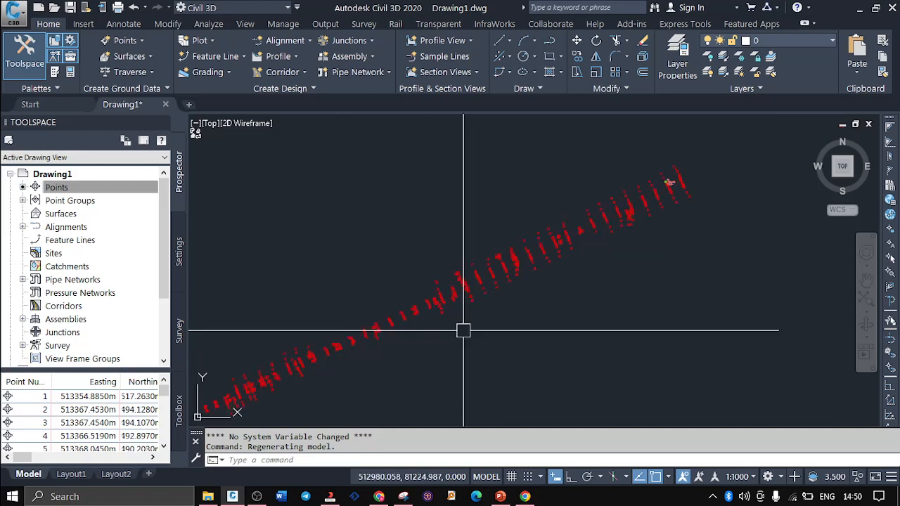
scroll(498, 301, down, 2)
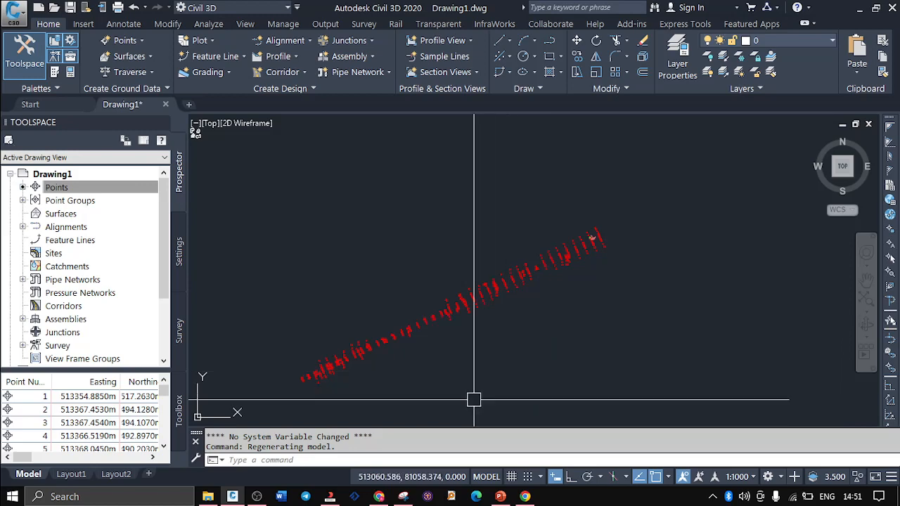
- Switch to WhatsApp Web in Chrome and answer the "Are you serious you man?" message with "yes" and "am even withdrawing it"
click(379, 496)
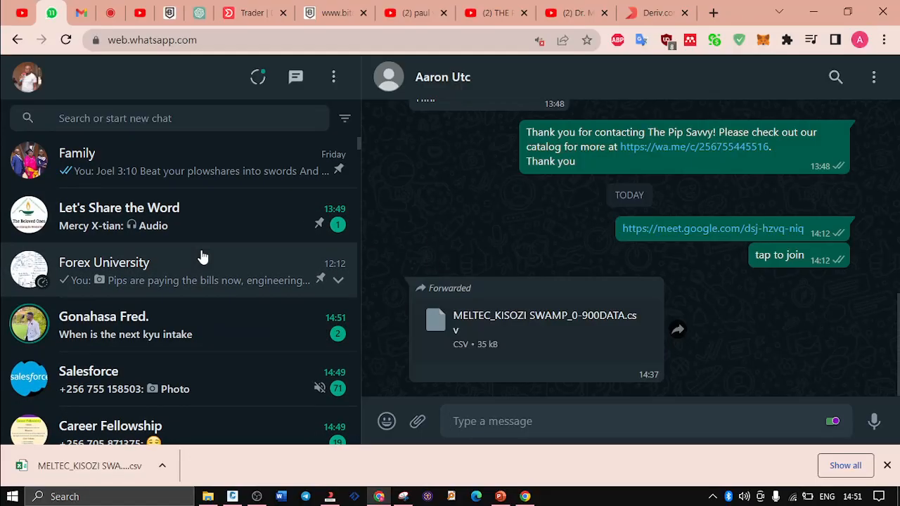
scroll(202, 257, down, 3)
scroll(202, 257, down, 5)
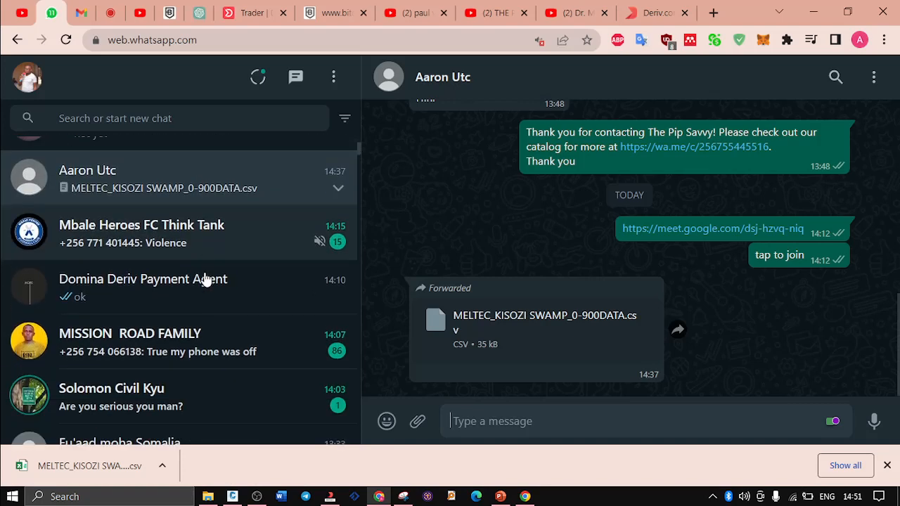
scroll(205, 280, down, 1)
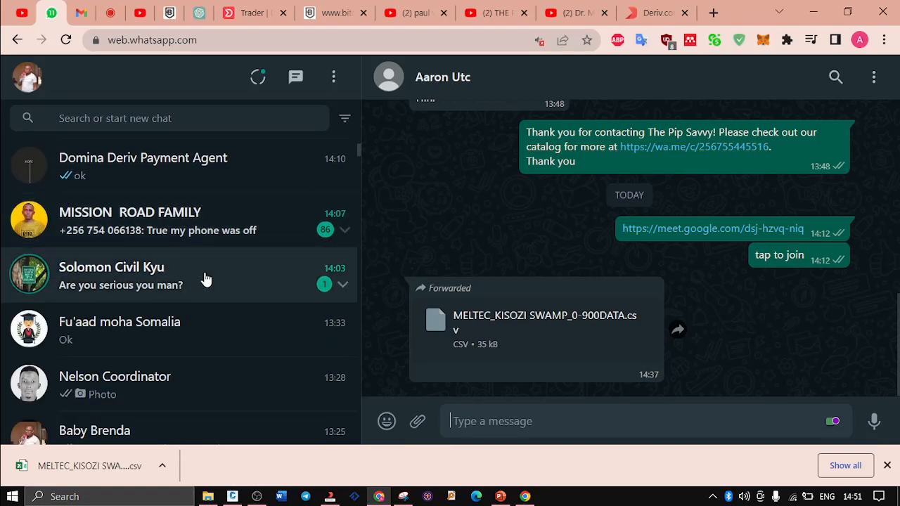
click(206, 280)
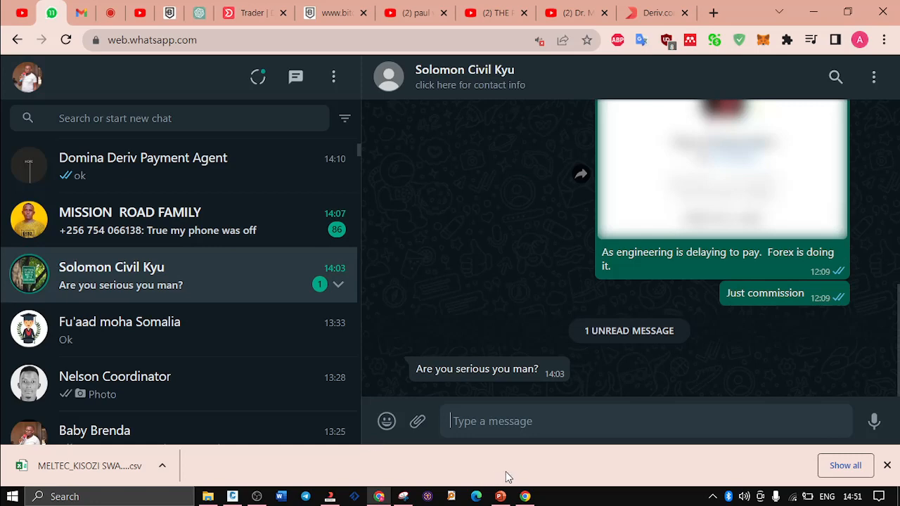
text(yes)
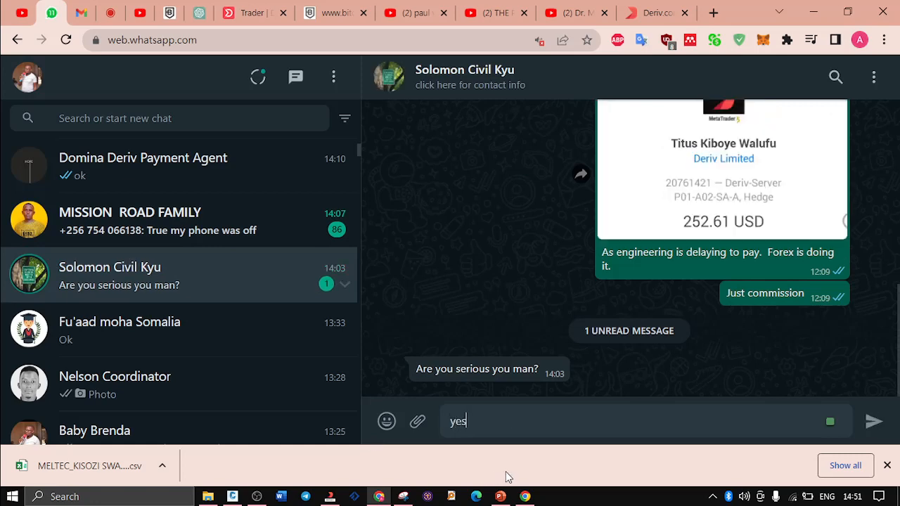
key(Return)
text(am even)
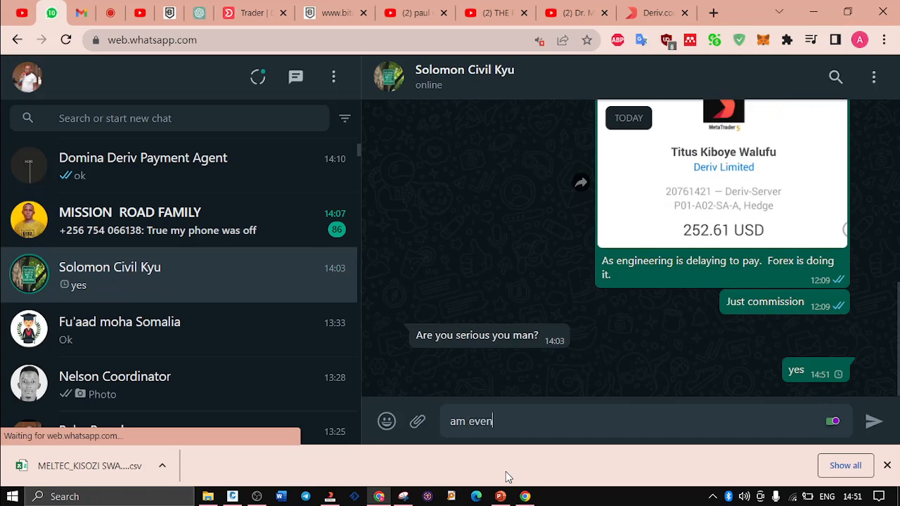
text( with)
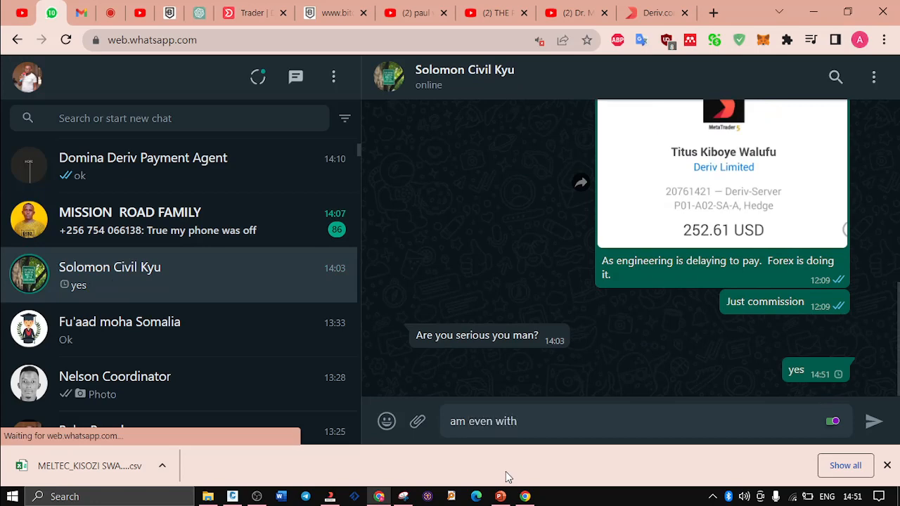
text(drawing it)
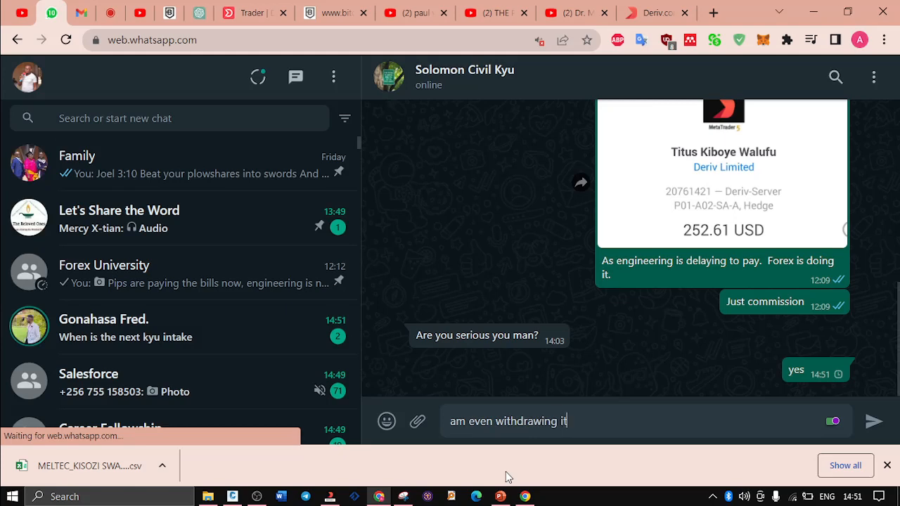
key(Return)
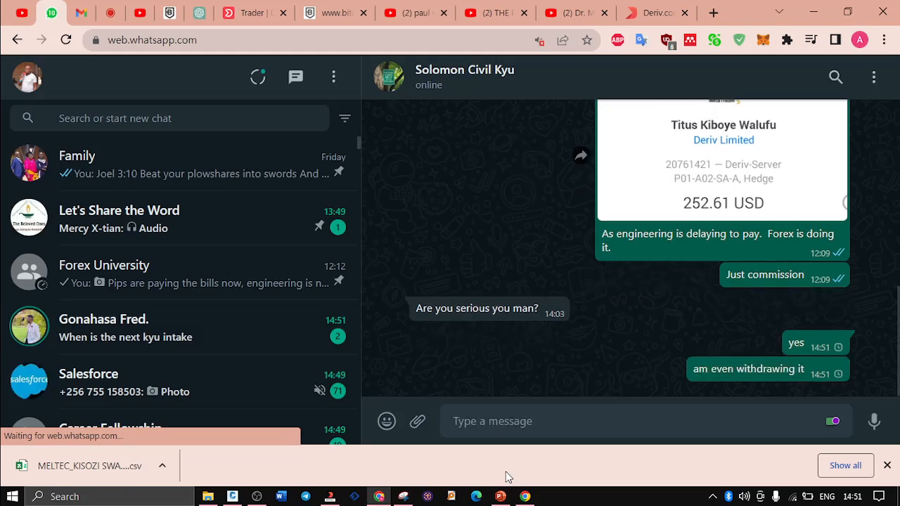
- Reply "Not sure bro" in the chat asking when the next kyu intake is
click(208, 324)
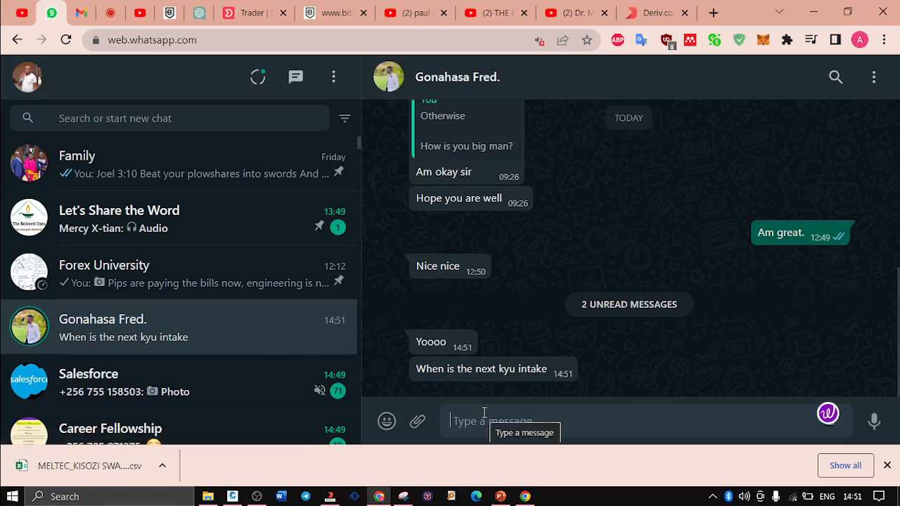
text(No)
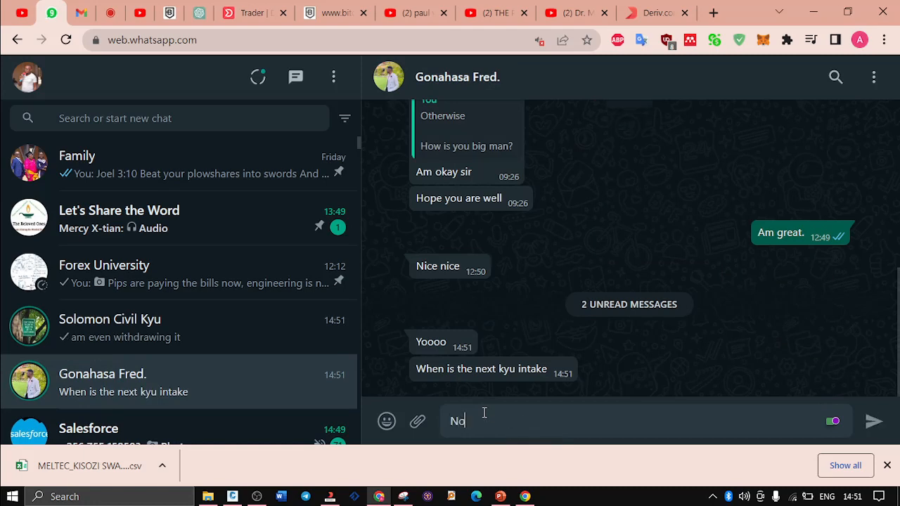
text(t s)
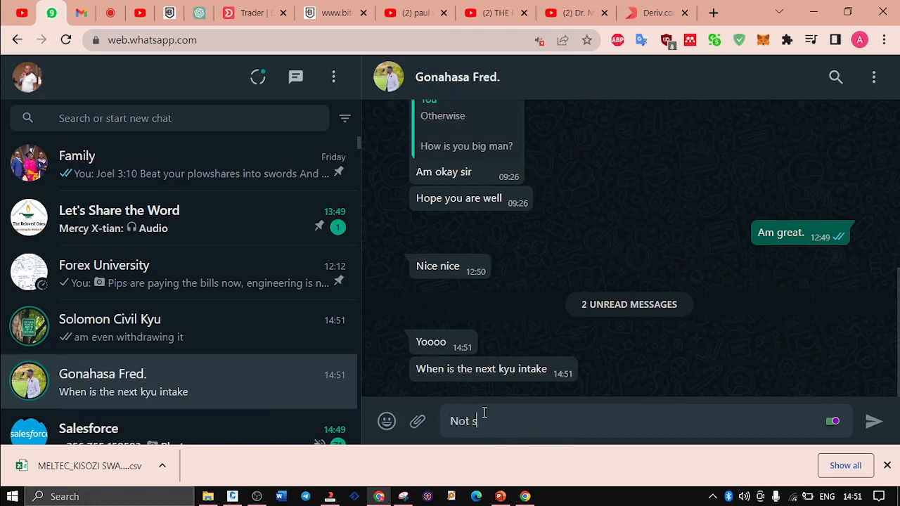
text(ure bro)
key(Return)
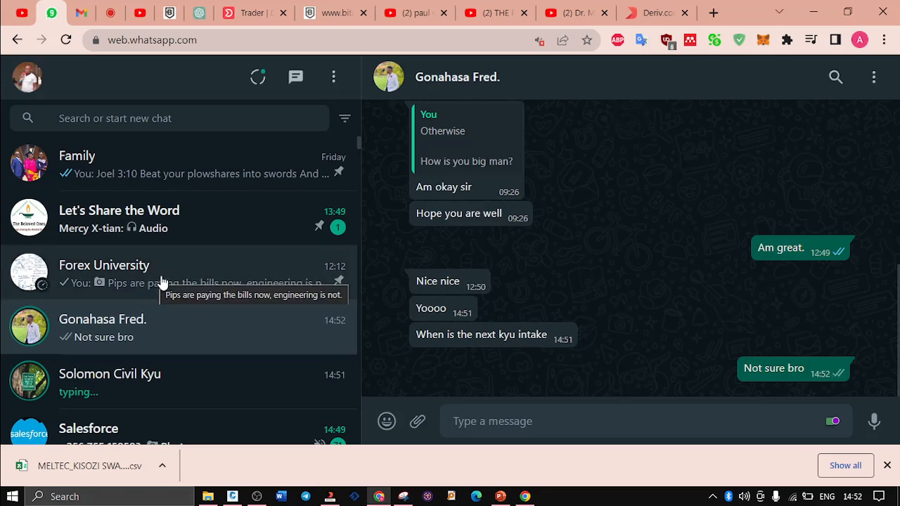
scroll(161, 281, down, 2)
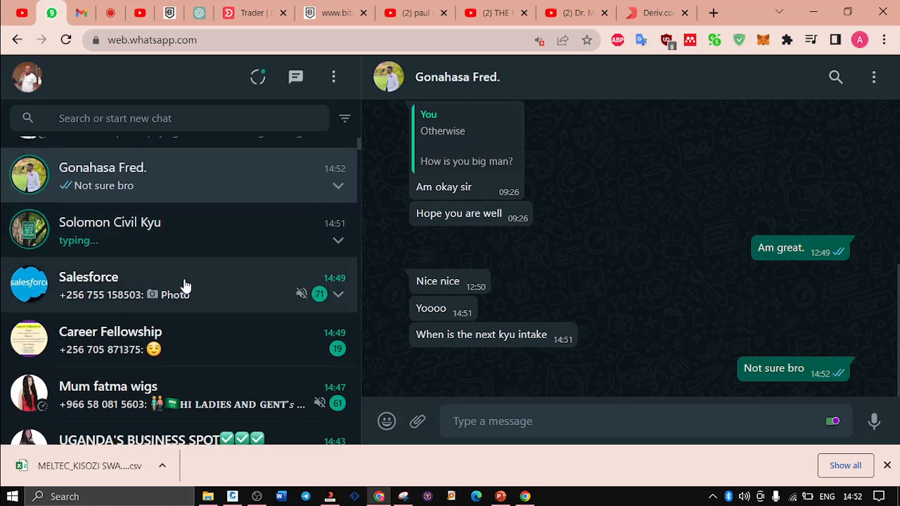
scroll(195, 287, down, 1)
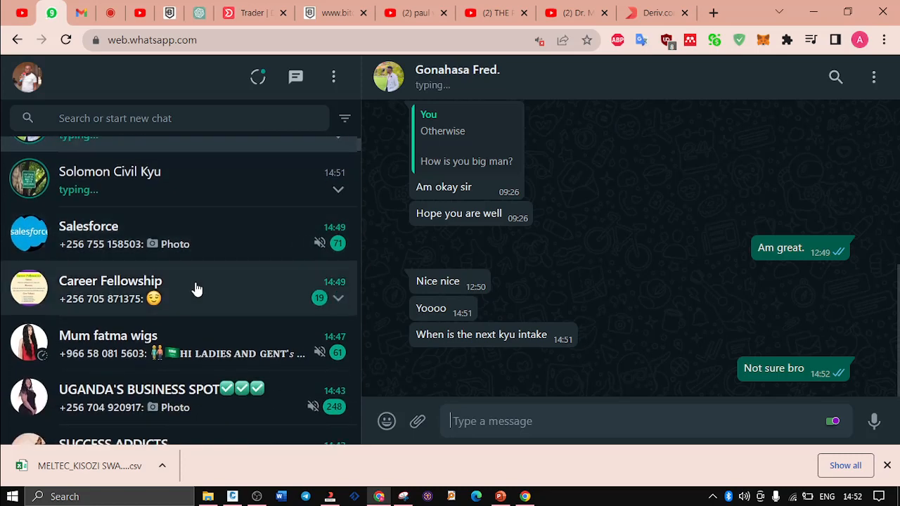
scroll(197, 288, up, 2)
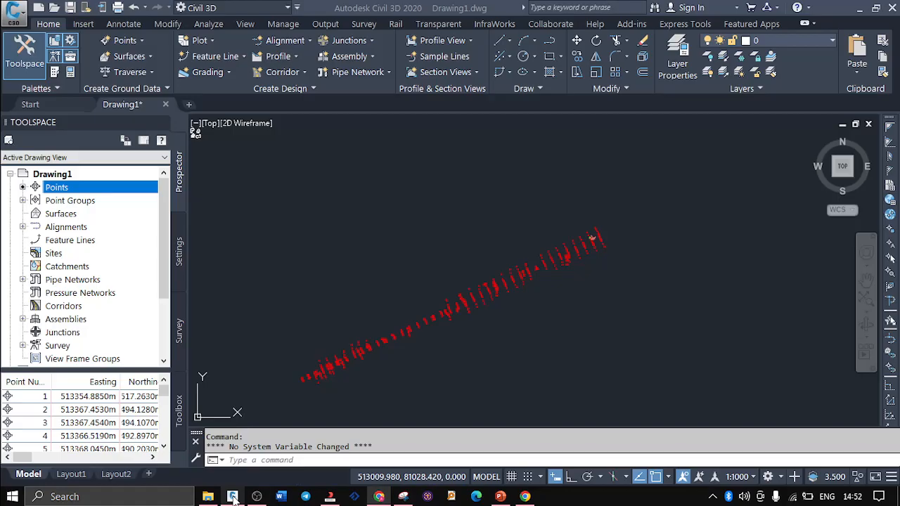
- Switch back to Civil 3D and examine the imported point markers along the strip, including the labelled tree point near its upper end
click(232, 496)
scroll(402, 359, up, 5)
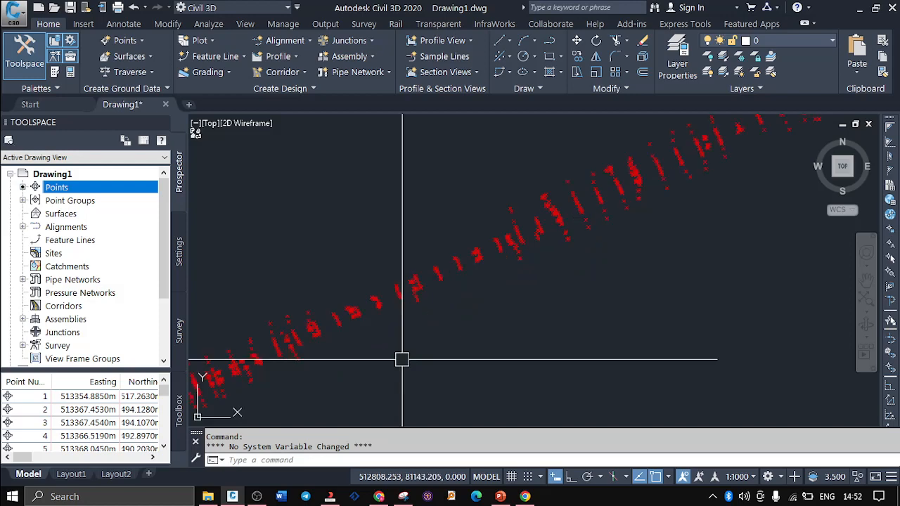
scroll(410, 244, down, 4)
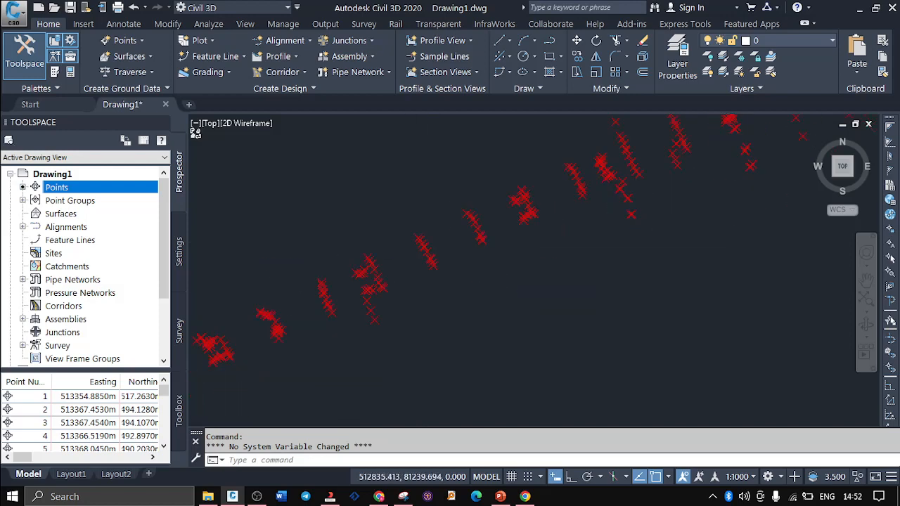
scroll(429, 272, down, 2)
scroll(626, 215, up, 5)
scroll(624, 215, up, 5)
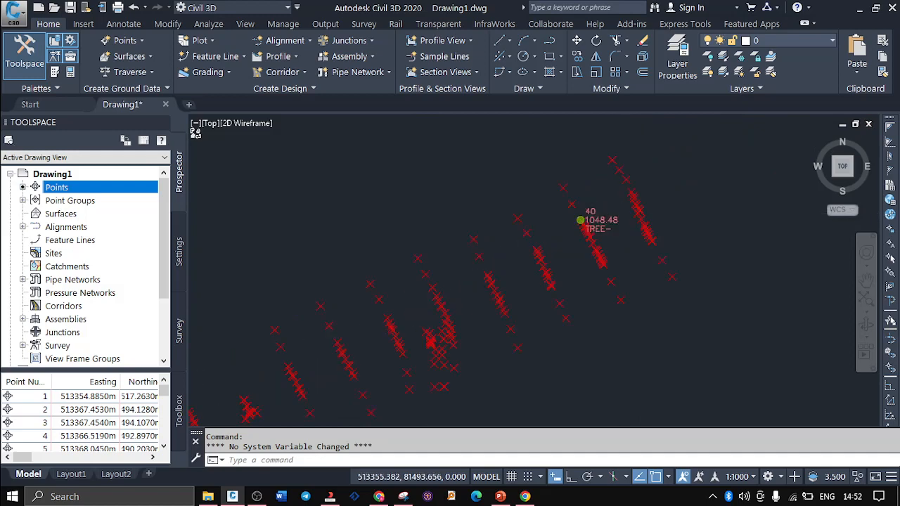
scroll(605, 219, up, 2)
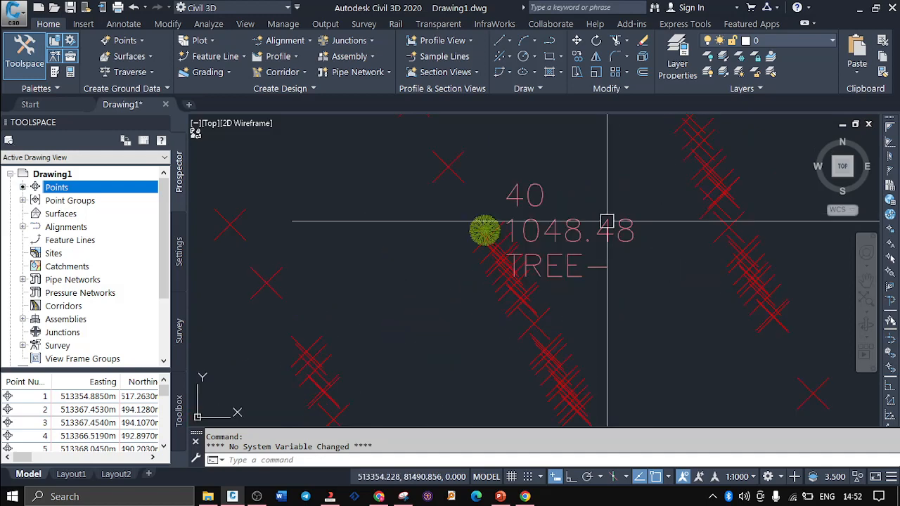
scroll(542, 159, down, 3)
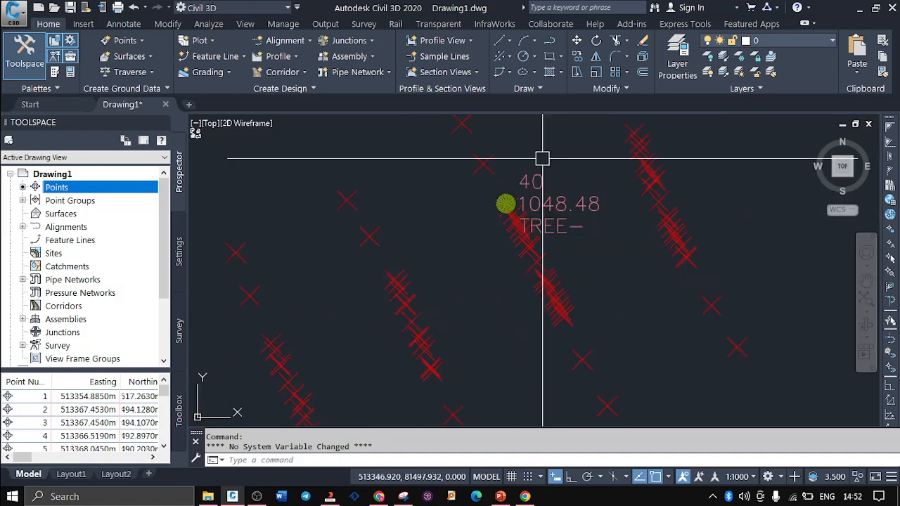
scroll(392, 261, down, 2)
scroll(392, 261, down, 1)
scroll(328, 275, up, 4)
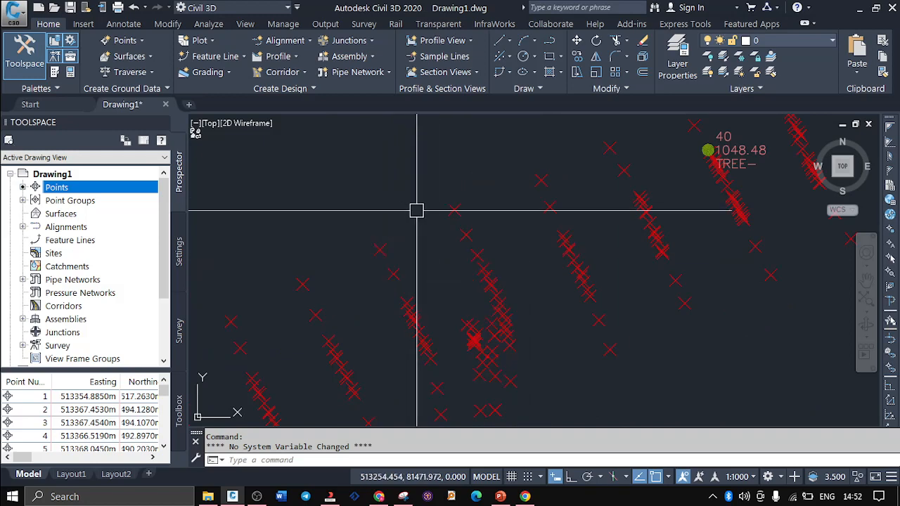
scroll(422, 179, down, 2)
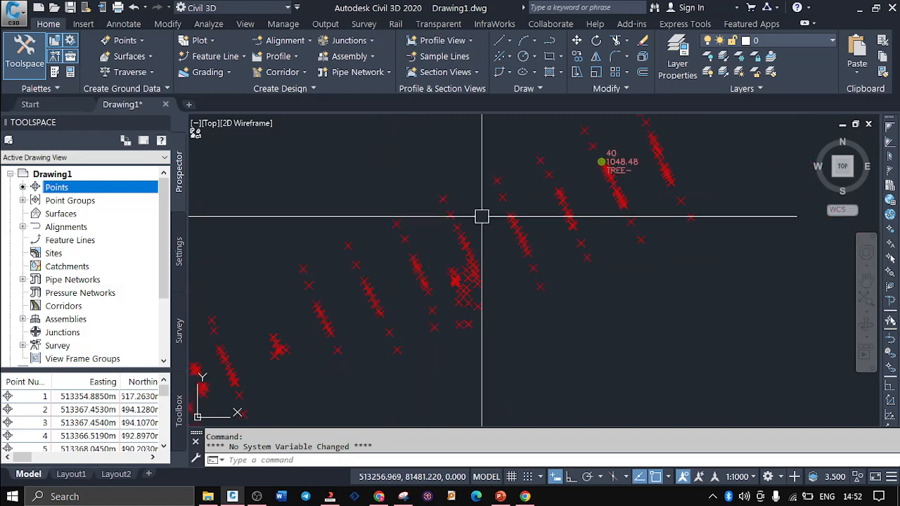
- Set the drawing's annotation scale to 1:250 and check the size of the point markers along the strip
click(736, 477)
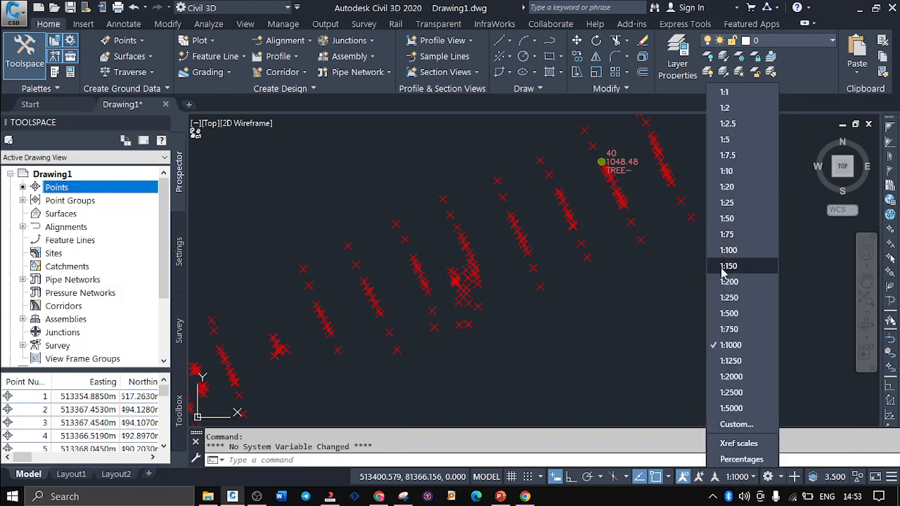
click(729, 298)
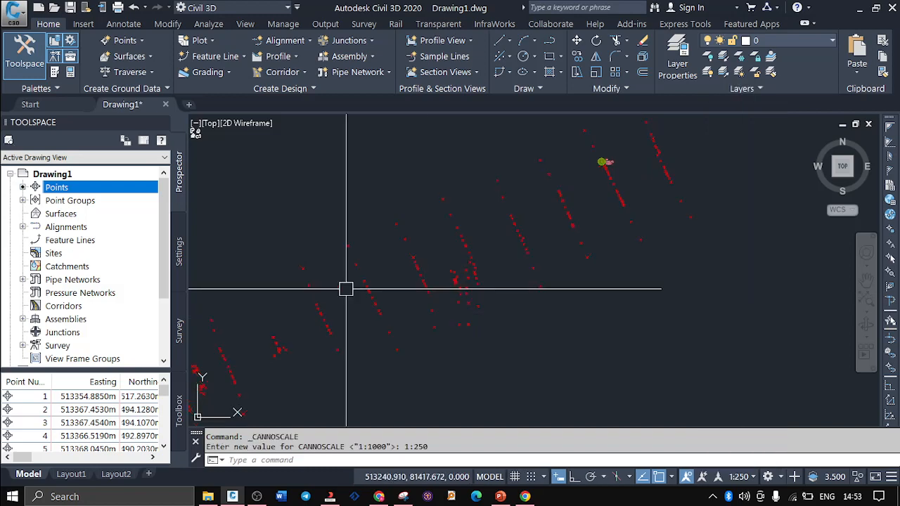
scroll(470, 279, up, 2)
scroll(469, 279, up, 3)
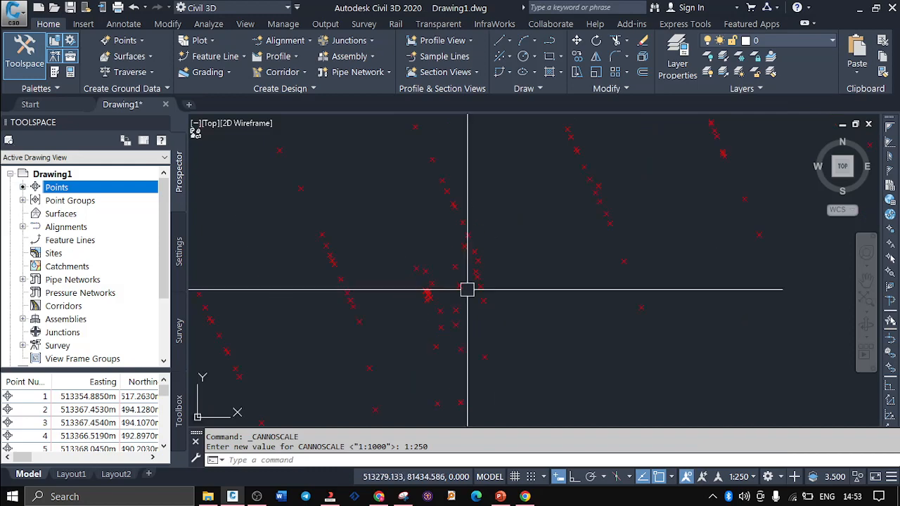
scroll(532, 214, down, 3)
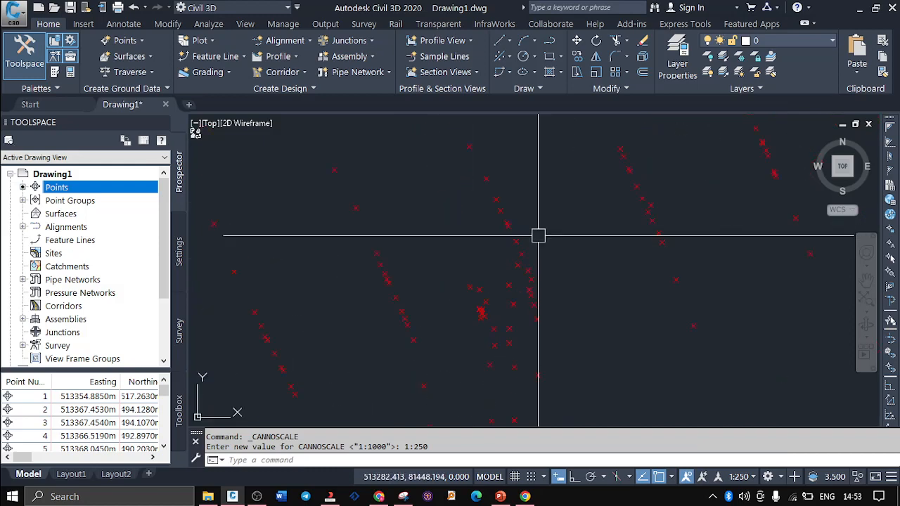
scroll(538, 236, down, 3)
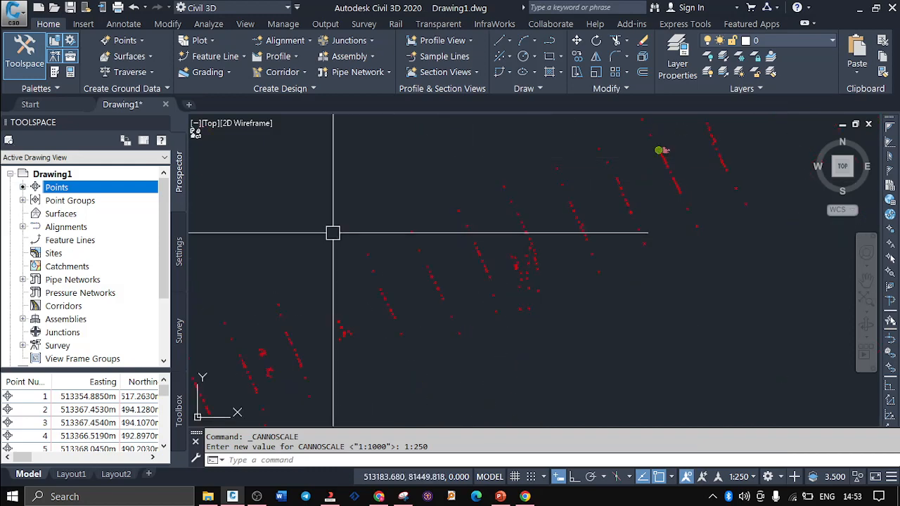
scroll(351, 296, down, 3)
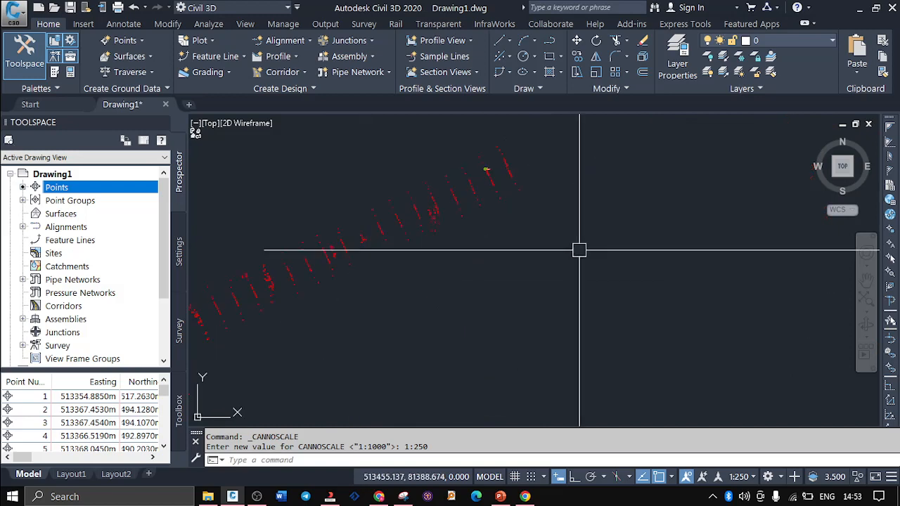
- Examine the spread of imported points along the whole survey strip and expand the drawing's point groups
scroll(338, 330, up, 4)
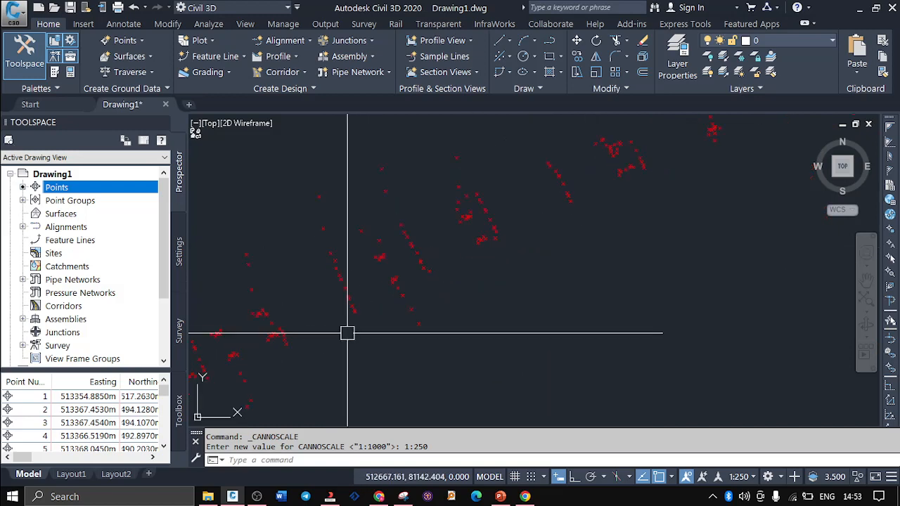
scroll(599, 300, down, 3)
scroll(332, 382, up, 2)
scroll(332, 381, up, 5)
scroll(368, 192, down, 4)
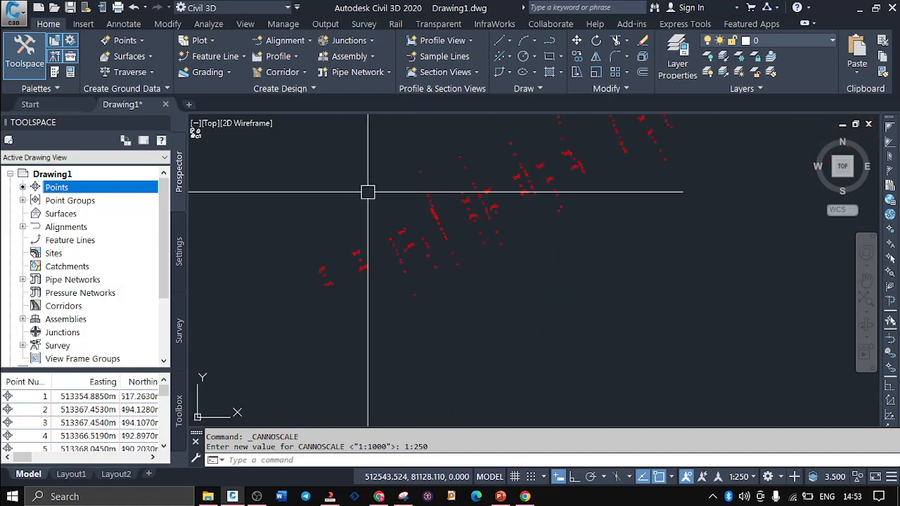
click(22, 200)
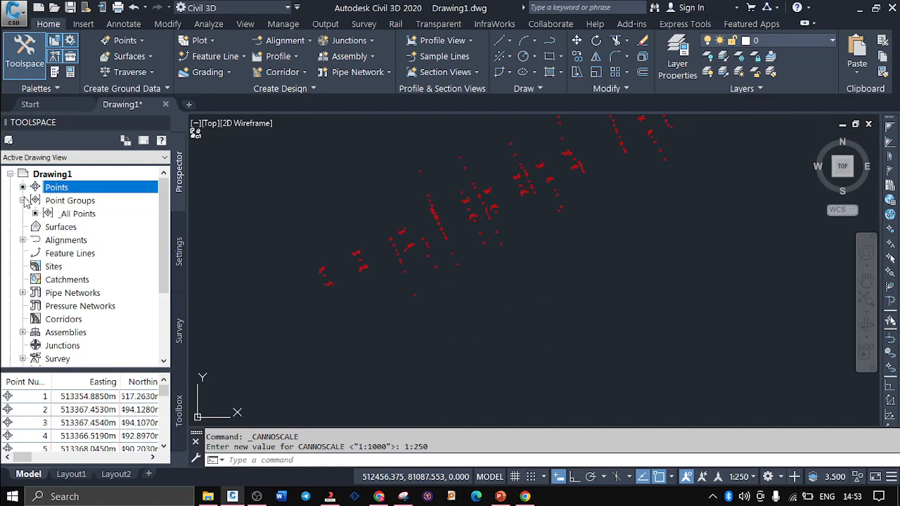
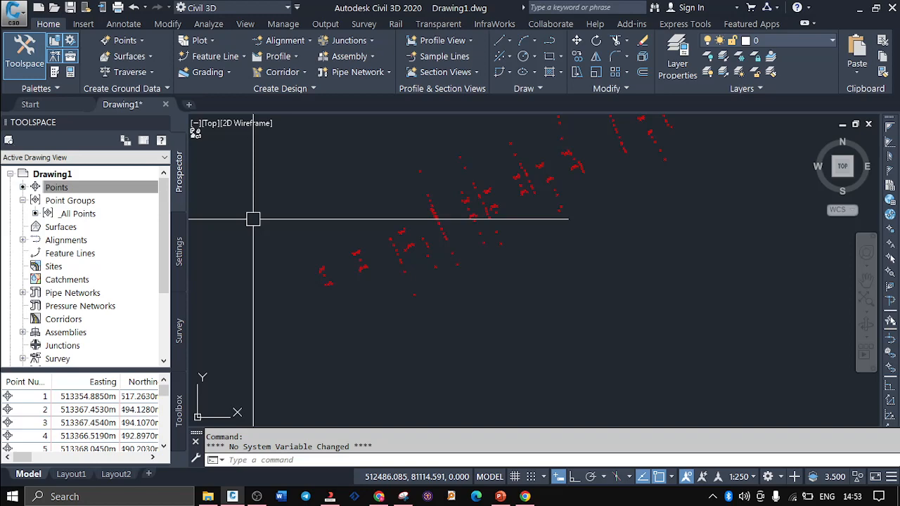
scroll(363, 353, down, 2)
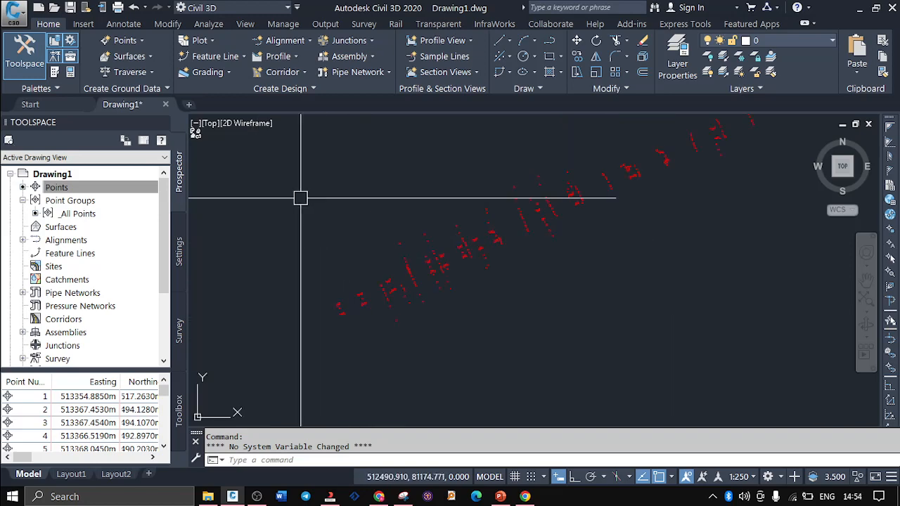
scroll(338, 253, down, 2)
scroll(474, 132, up, 2)
scroll(434, 211, down, 2)
scroll(434, 213, down, 2)
scroll(477, 171, up, 2)
scroll(439, 249, down, 4)
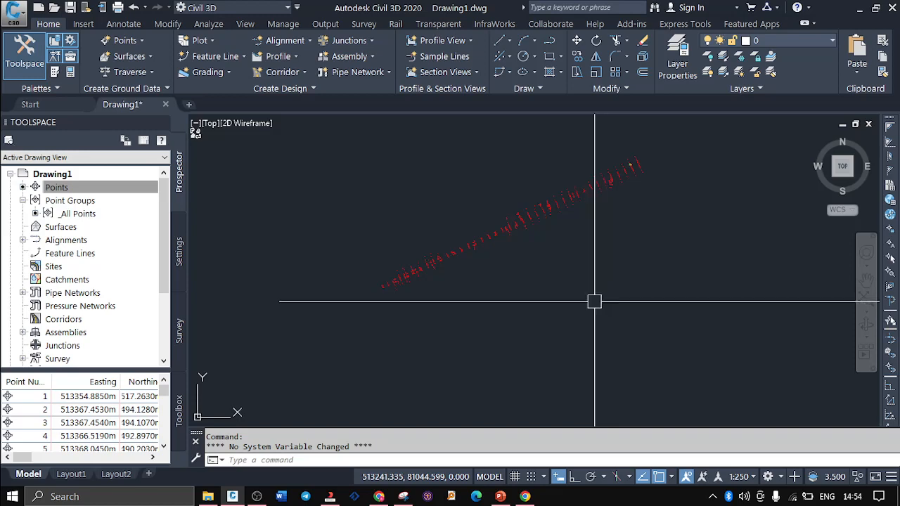
- Narrow the point number column in the point list and fit the Easting and Northing columns to their full values
drag(47, 382, 26, 383)
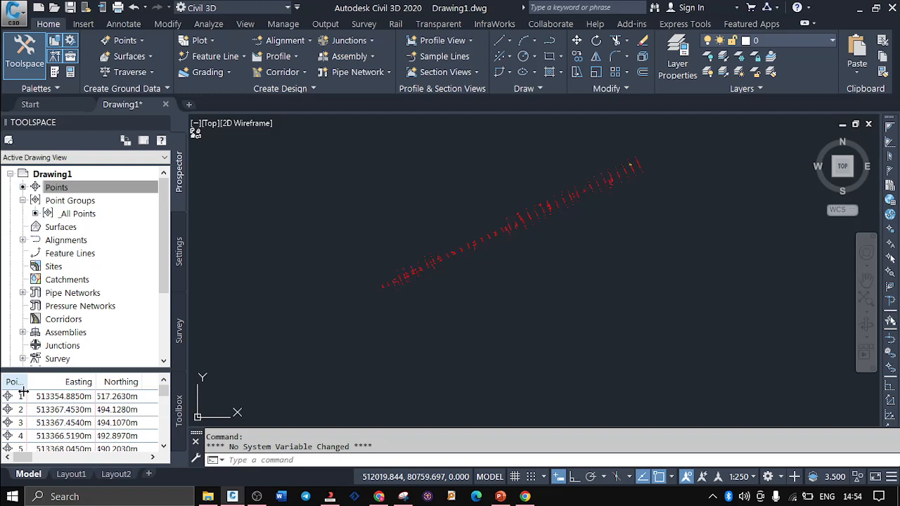
double_click(95, 377)
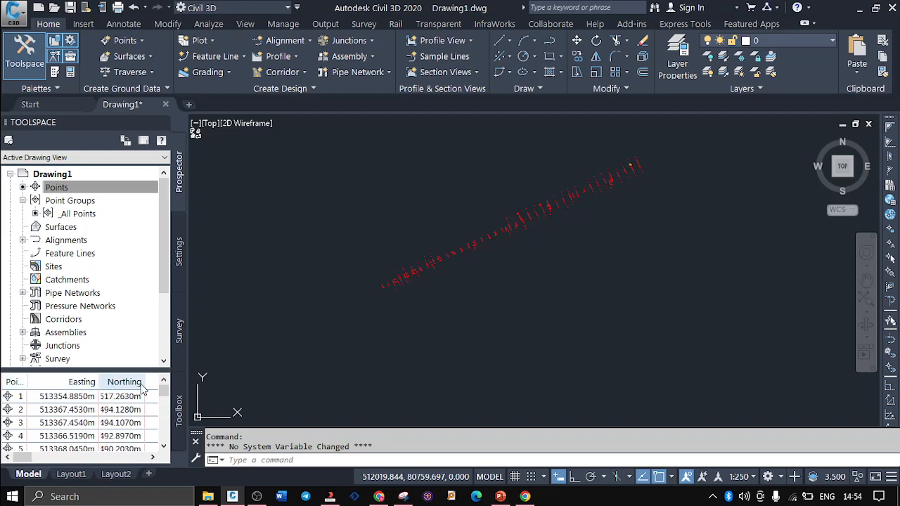
double_click(146, 383)
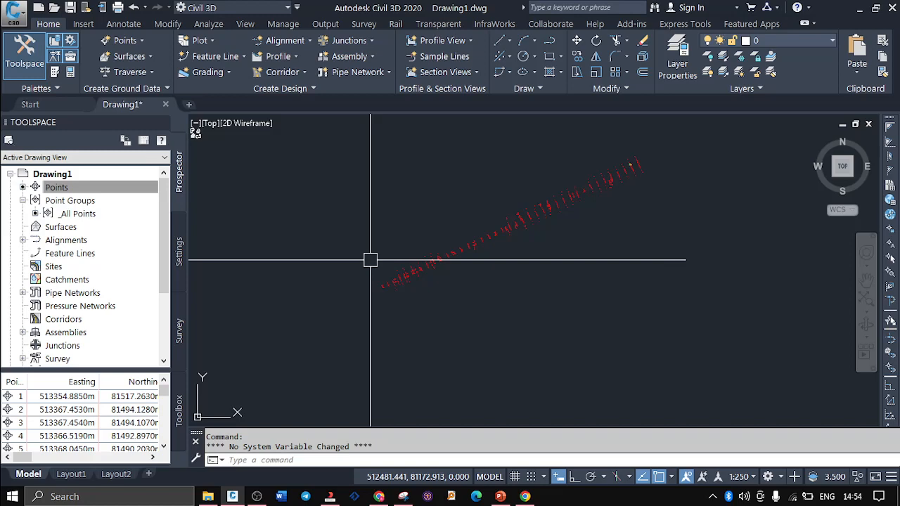
- Open the Point Group Properties of _All Points from a single point near the lower end of the strip
scroll(379, 267, up, 5)
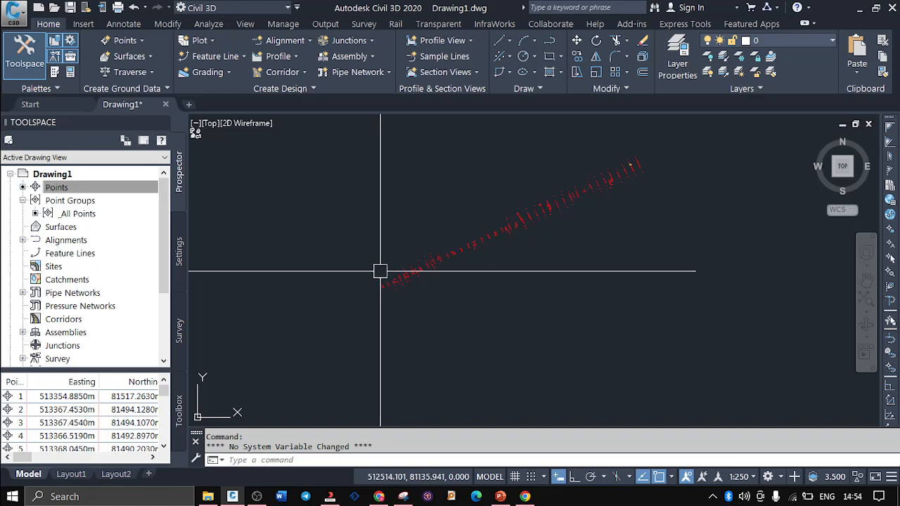
scroll(435, 249, up, 3)
scroll(434, 249, up, 2)
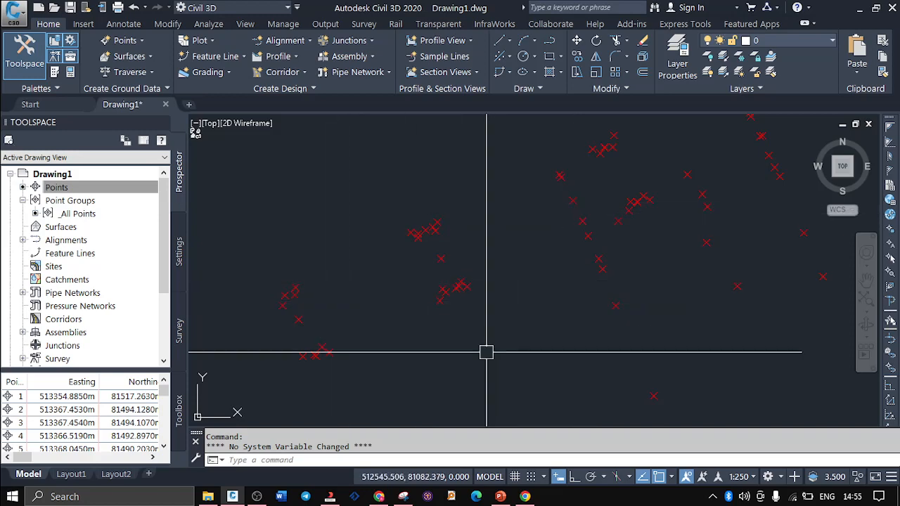
scroll(486, 352, down, 2)
scroll(496, 331, down, 2)
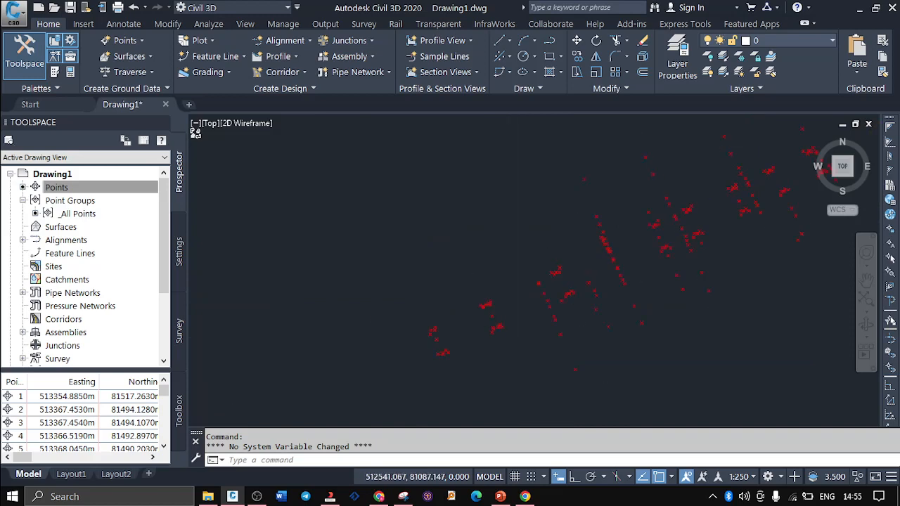
scroll(477, 306, up, 3)
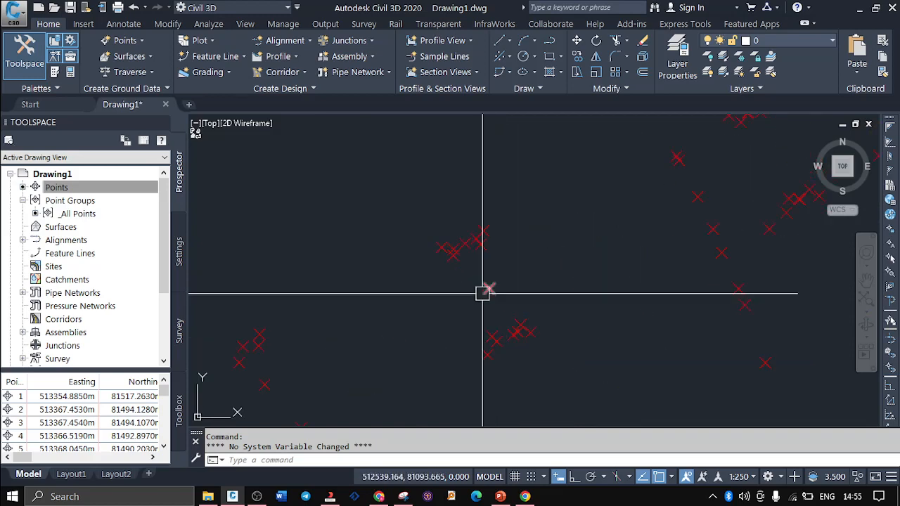
click(483, 293)
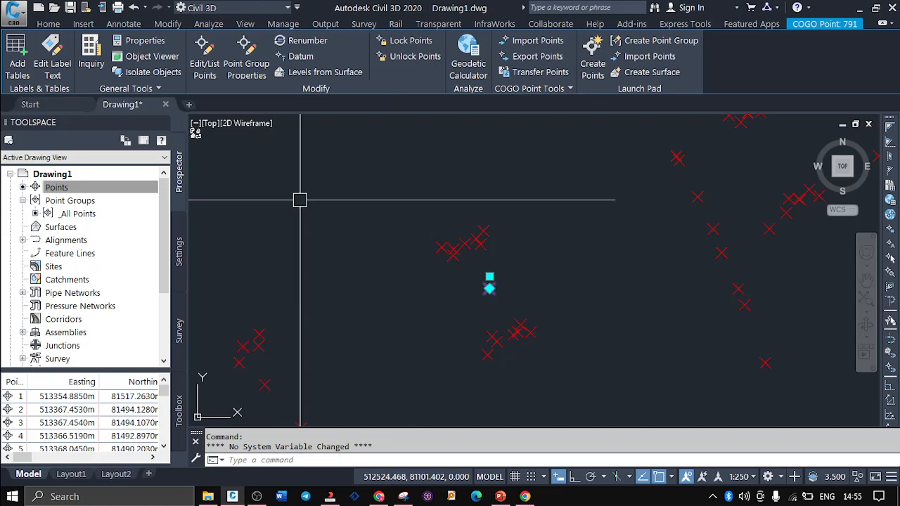
right_click(302, 206)
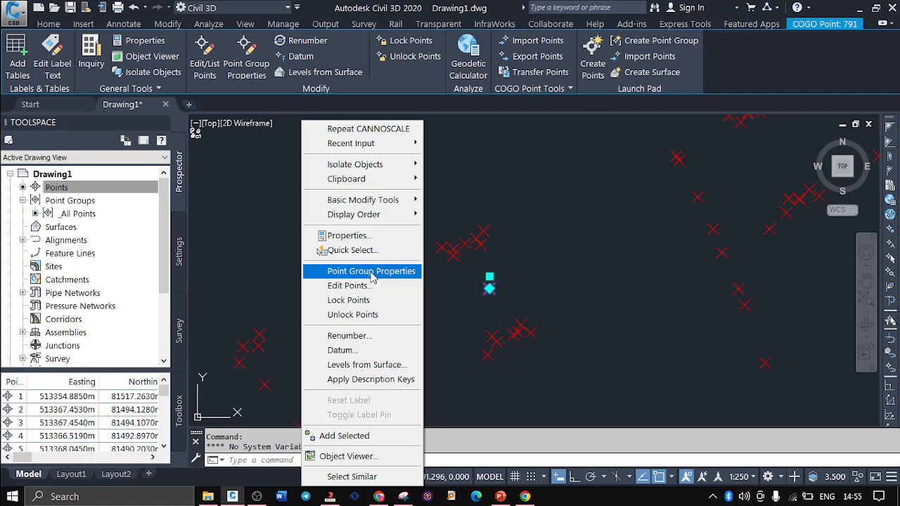
click(372, 275)
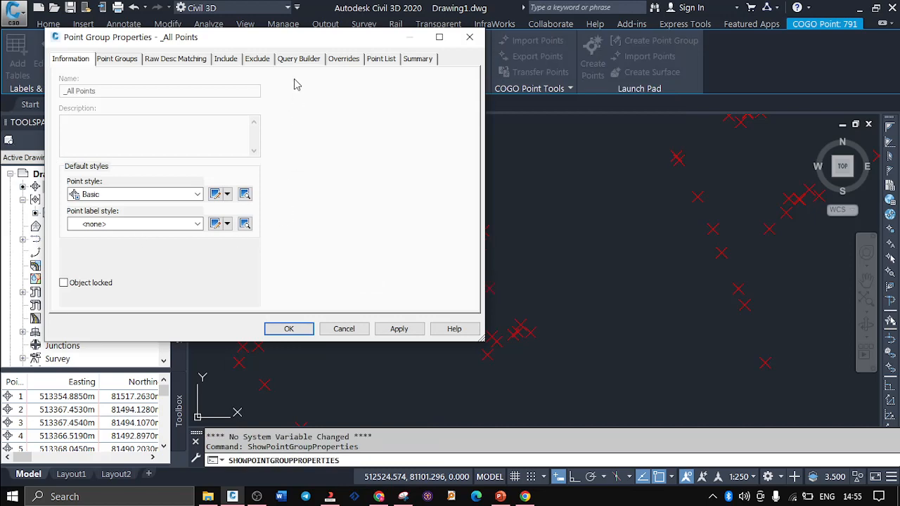
drag(223, 38, 375, 87)
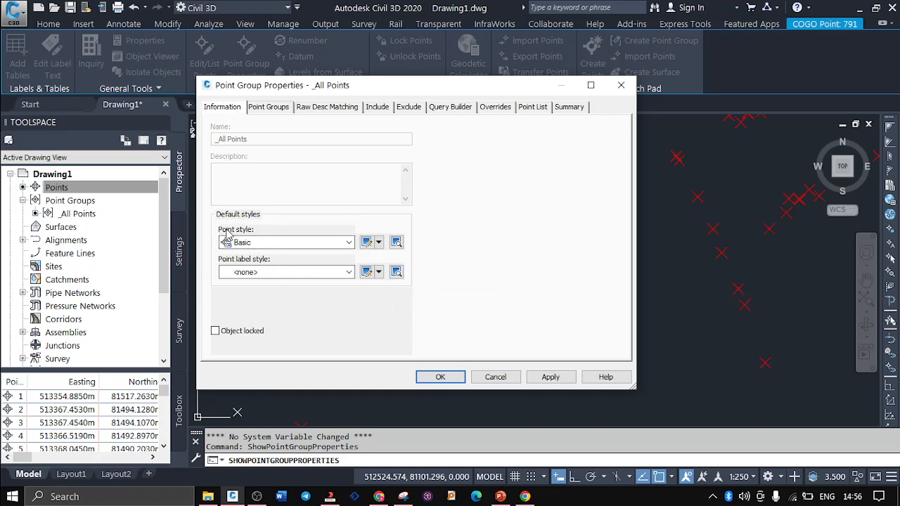
- Set the default point label style of the _All Points group to Description Only and apply it to the drawing
click(350, 243)
click(351, 242)
click(350, 273)
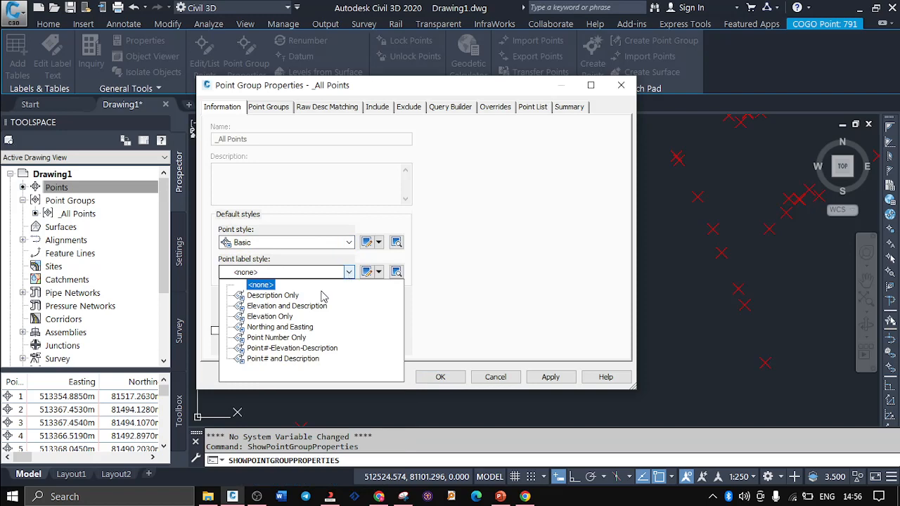
click(276, 299)
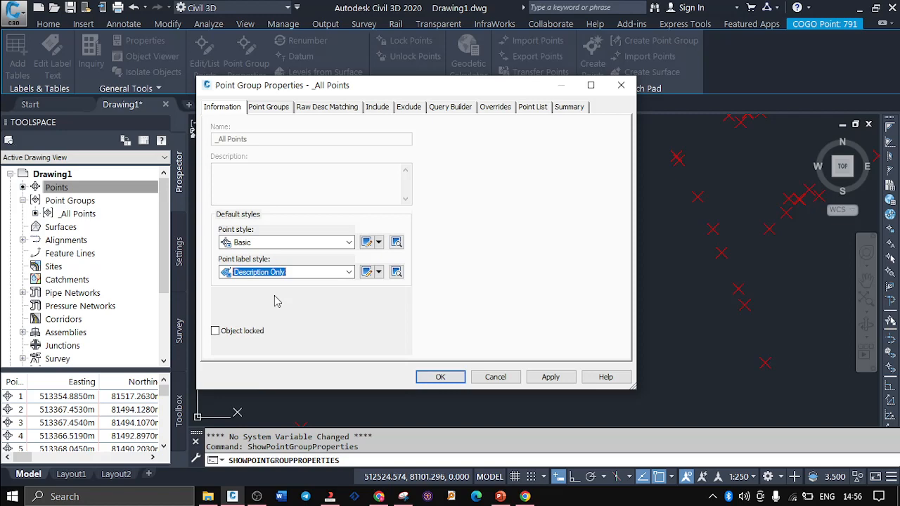
drag(487, 88, 324, 43)
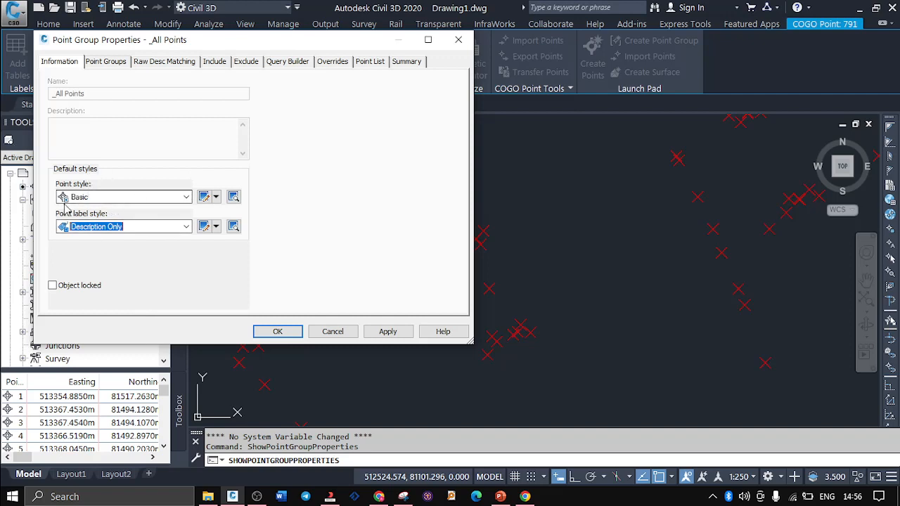
click(388, 333)
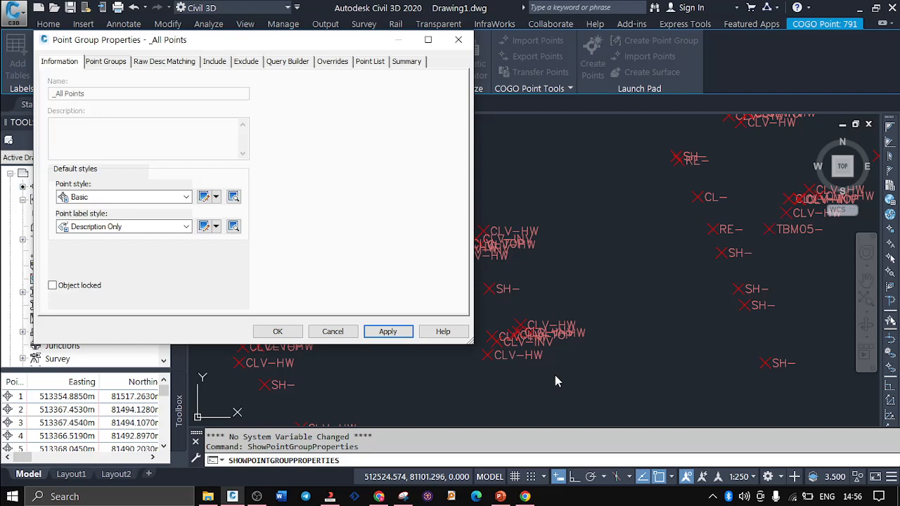
- Change the _All Points label style to Elevation and Description, apply it and close the group properties
click(187, 226)
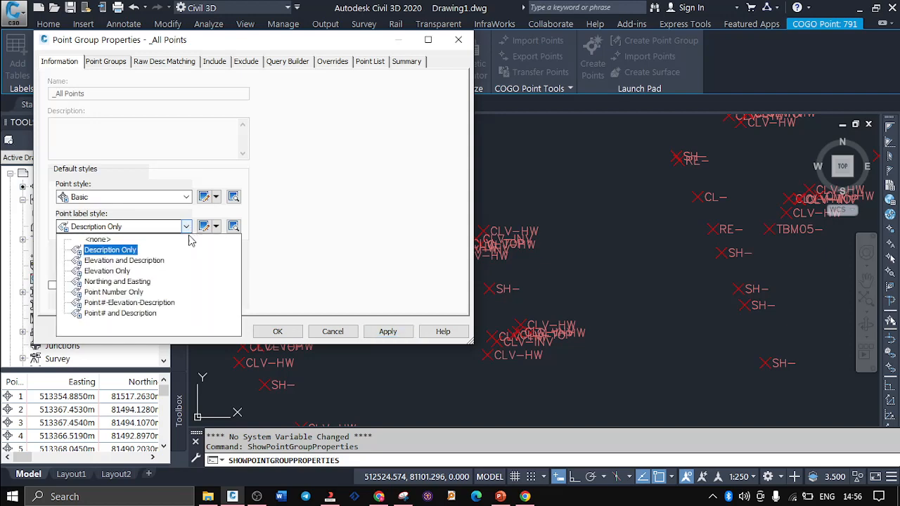
click(149, 261)
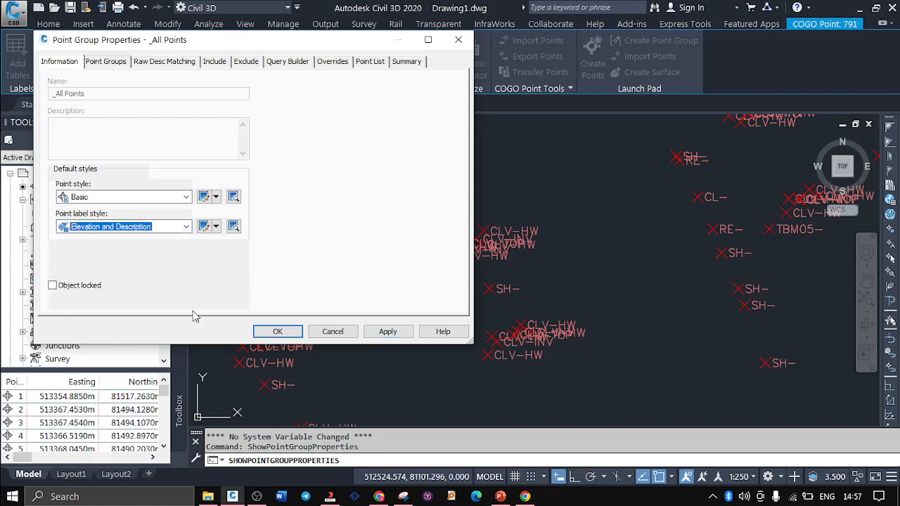
click(388, 331)
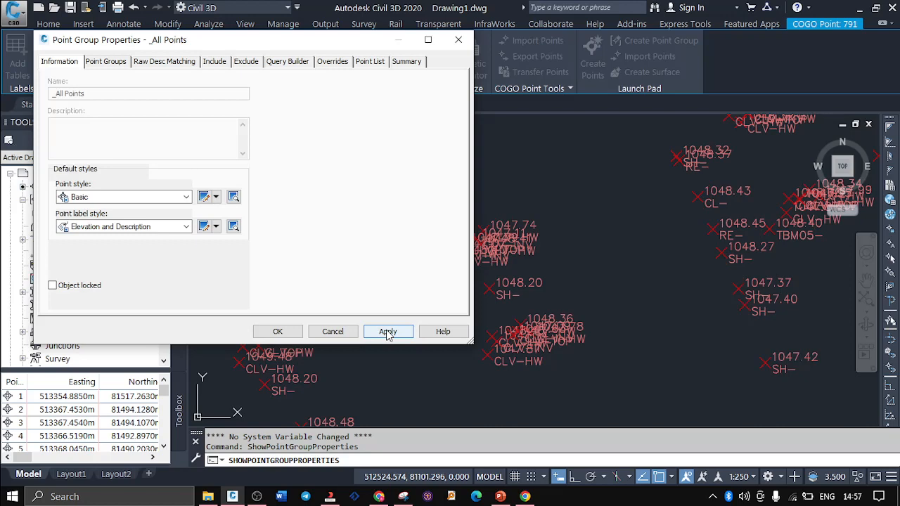
click(188, 227)
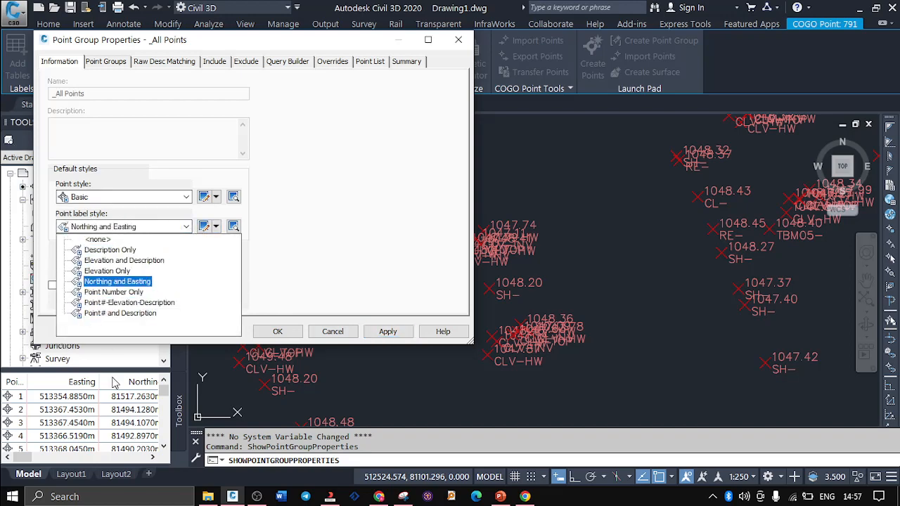
click(337, 230)
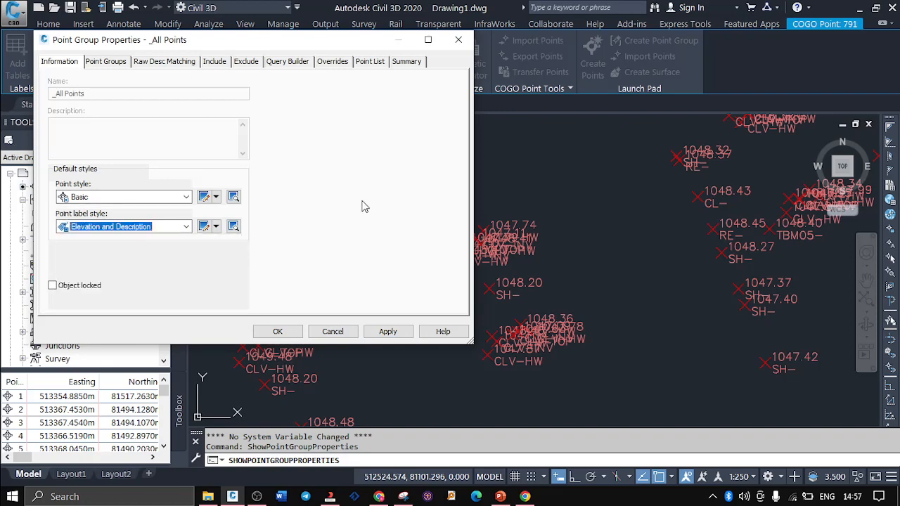
click(275, 331)
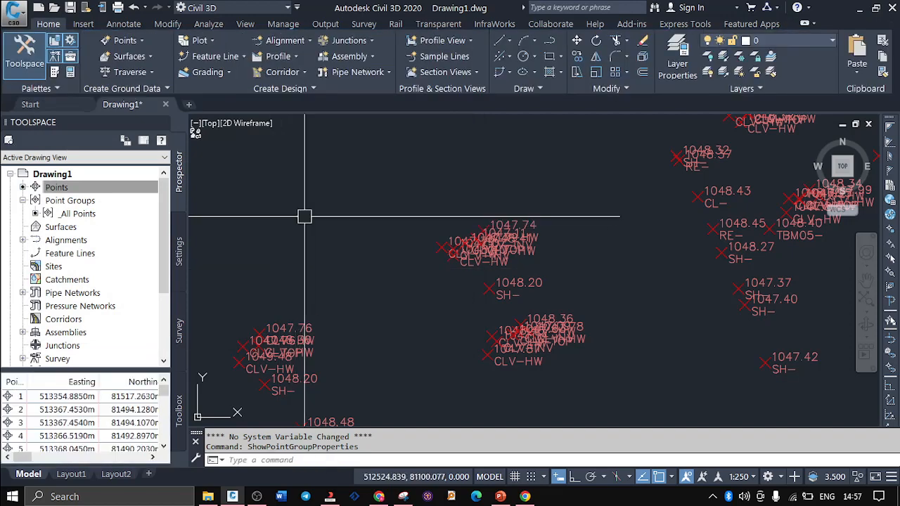
- Reopen the _All Points group properties from one of the culvert points and set the point label style to Description Only
key(Return)
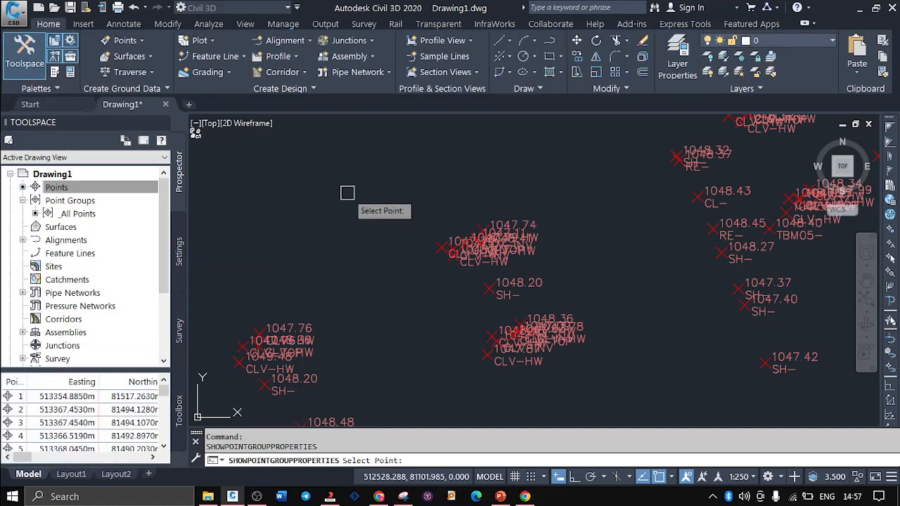
click(446, 246)
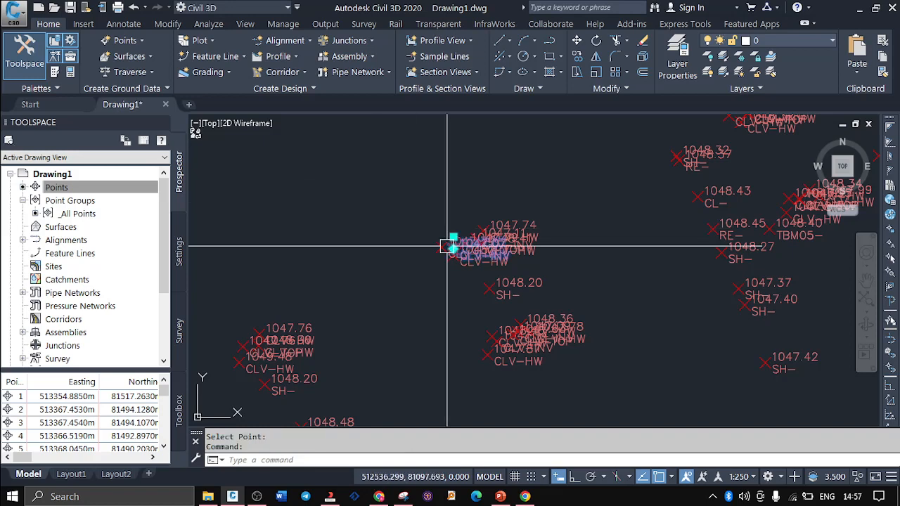
right_click(447, 251)
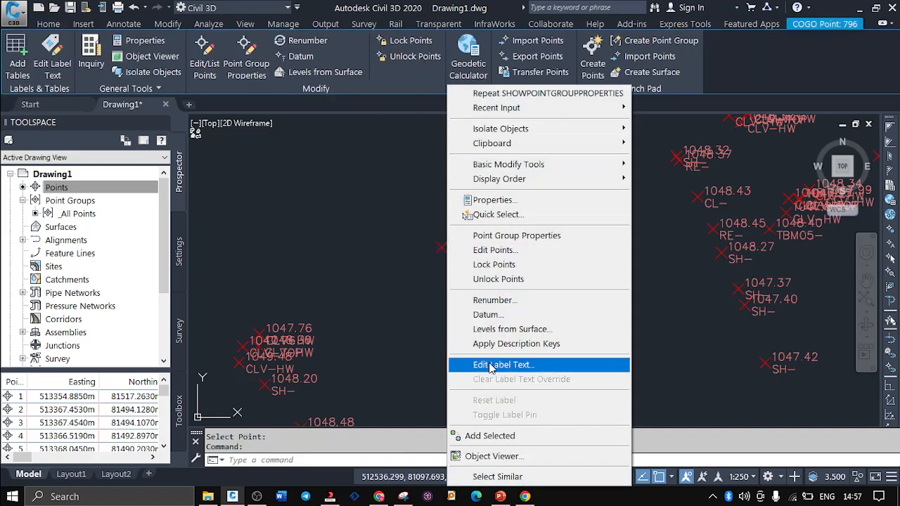
click(497, 93)
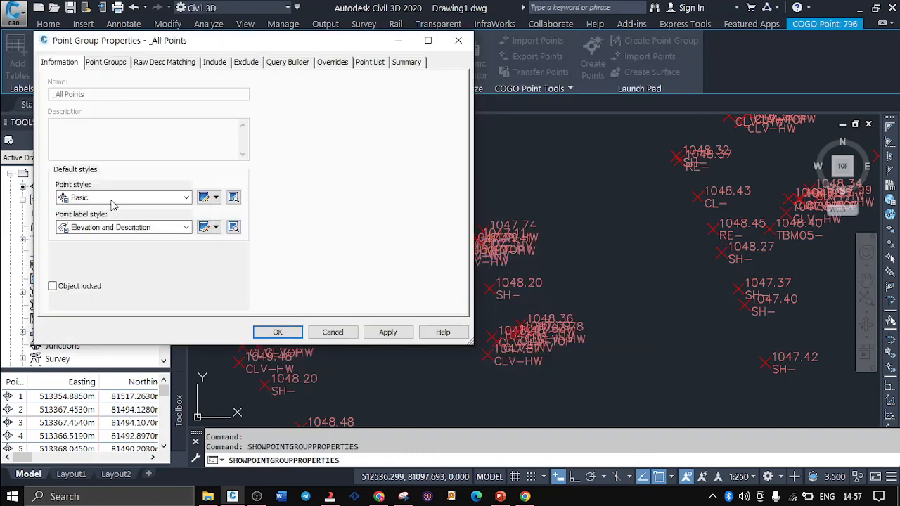
click(184, 228)
click(124, 251)
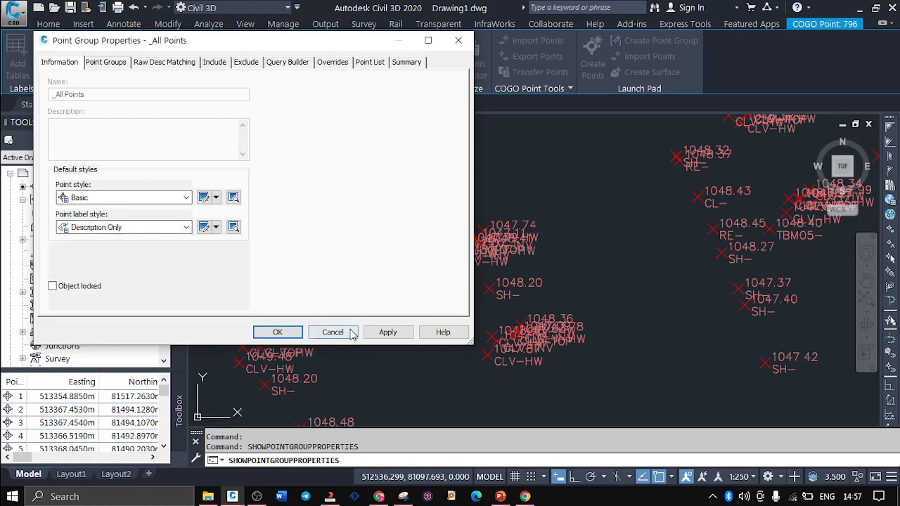
click(278, 332)
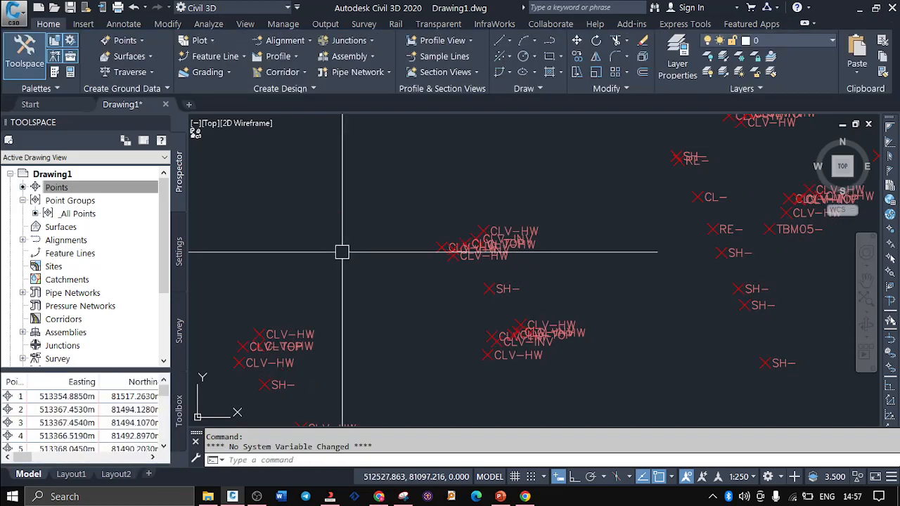
key(Escape)
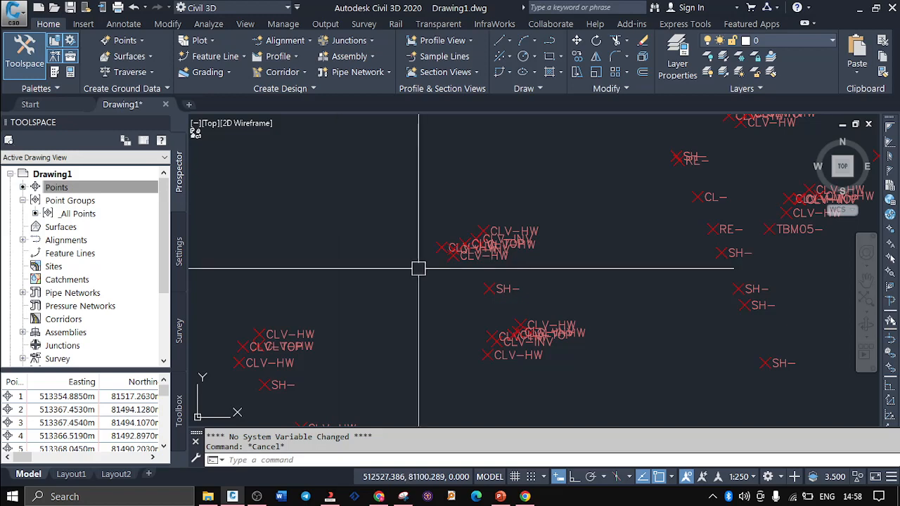
click(81, 190)
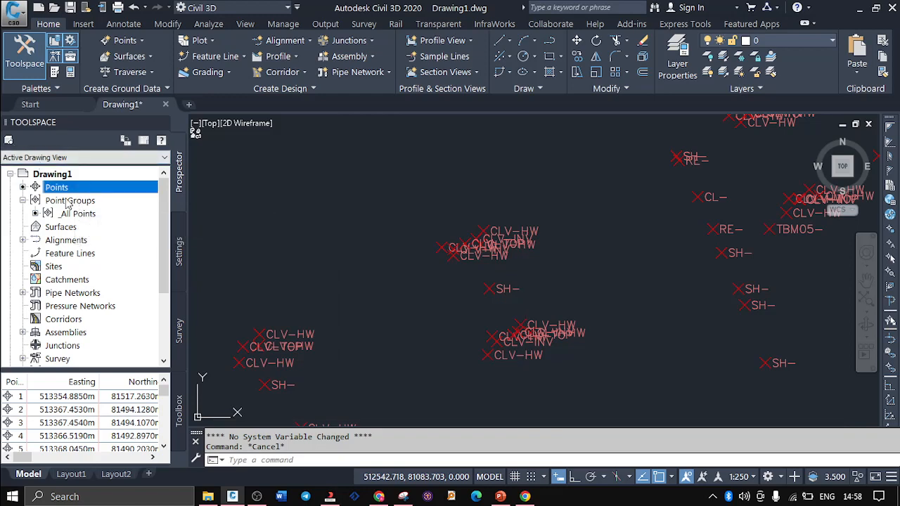
click(67, 201)
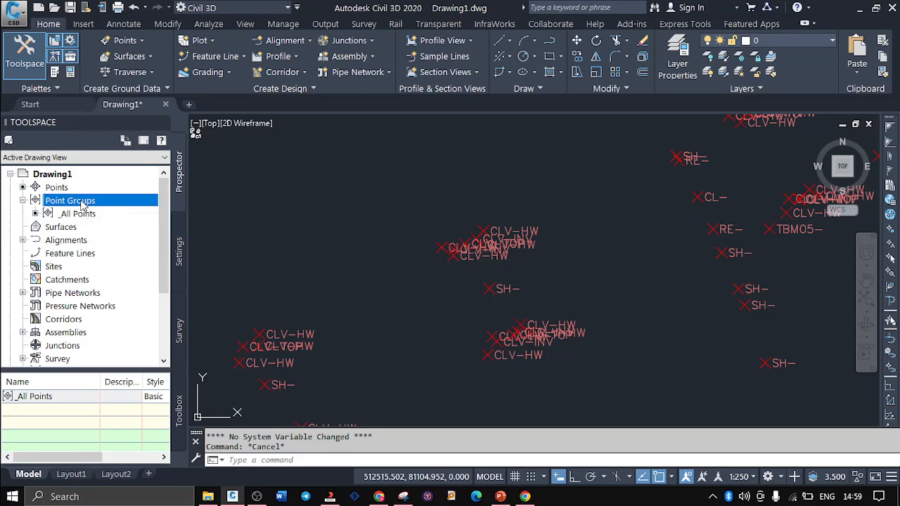
right_click(83, 204)
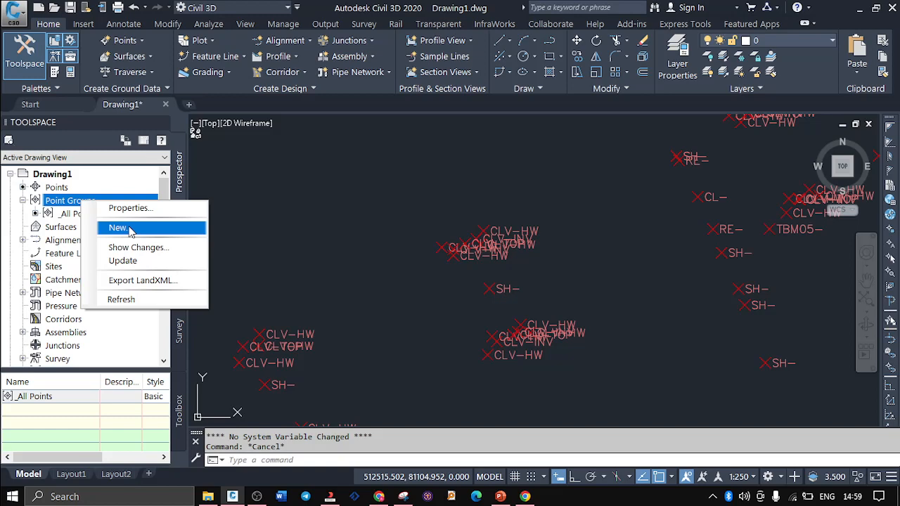
click(77, 189)
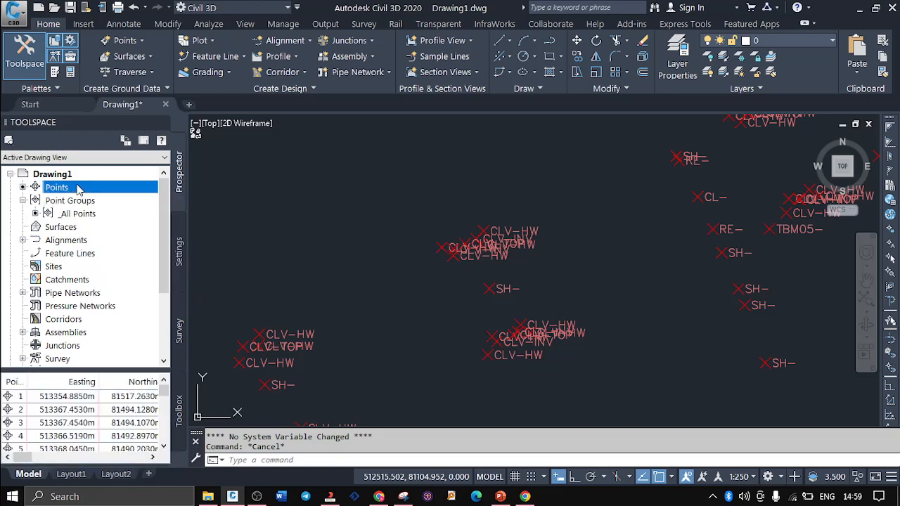
- Create a new point group under Point Groups and name it CL
click(99, 204)
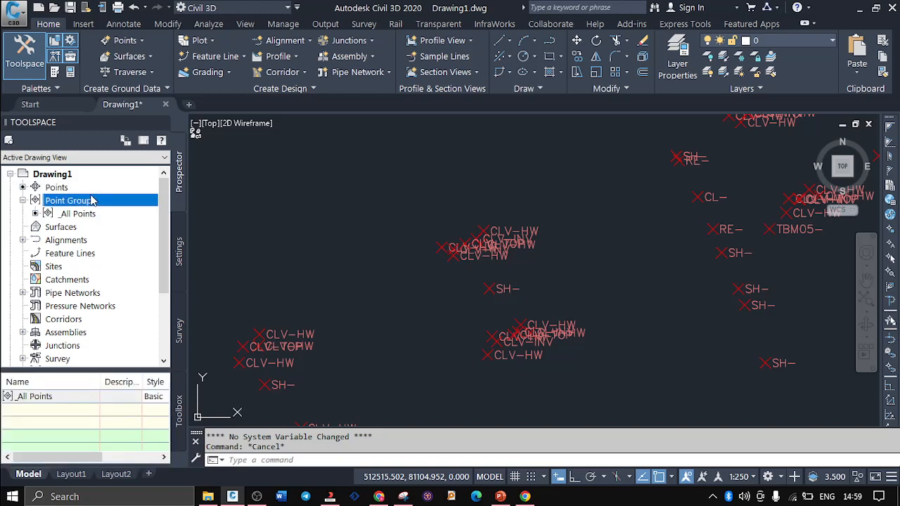
right_click(103, 205)
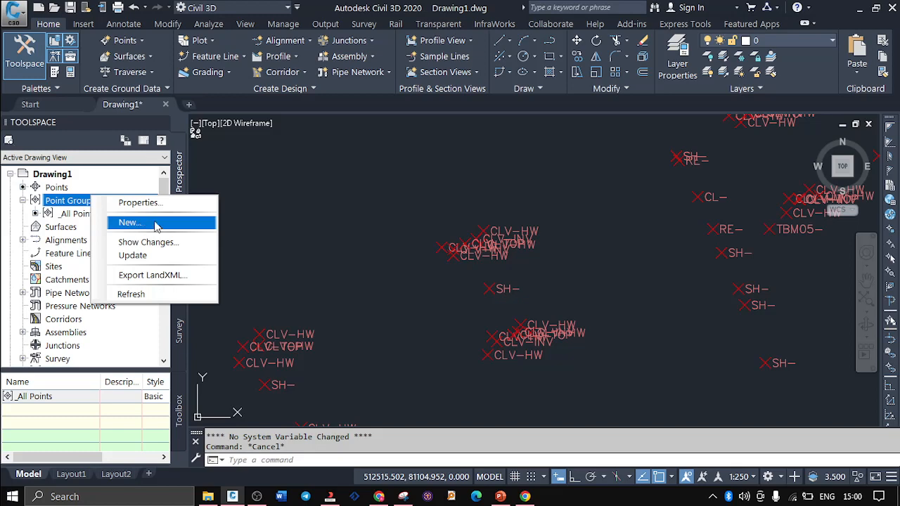
click(129, 222)
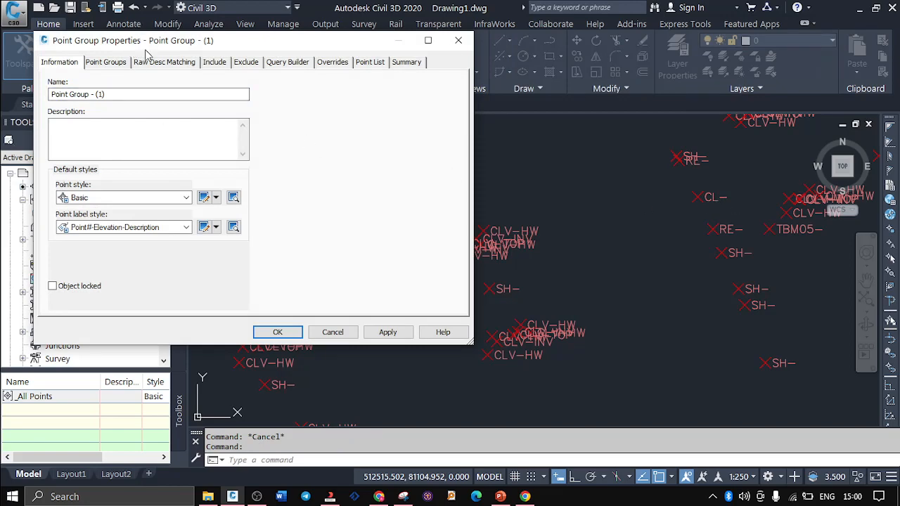
drag(148, 49, 158, 81)
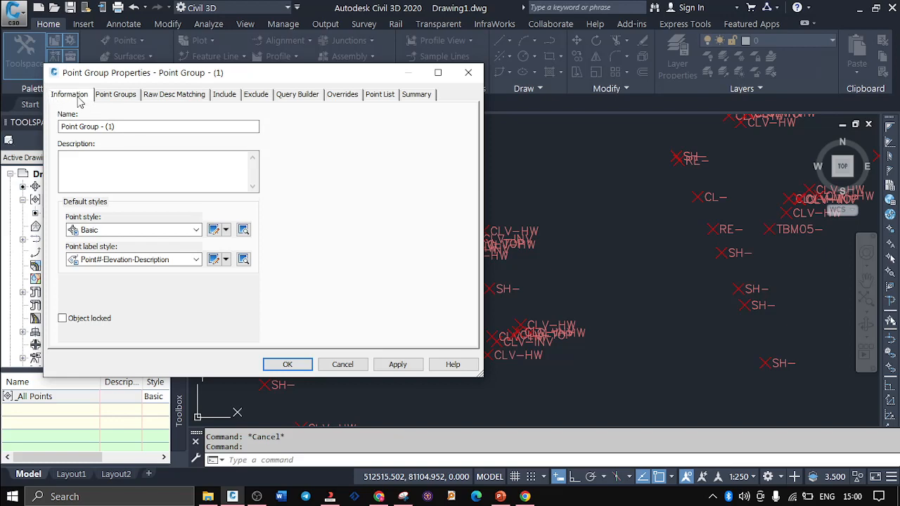
drag(115, 127, 59, 127)
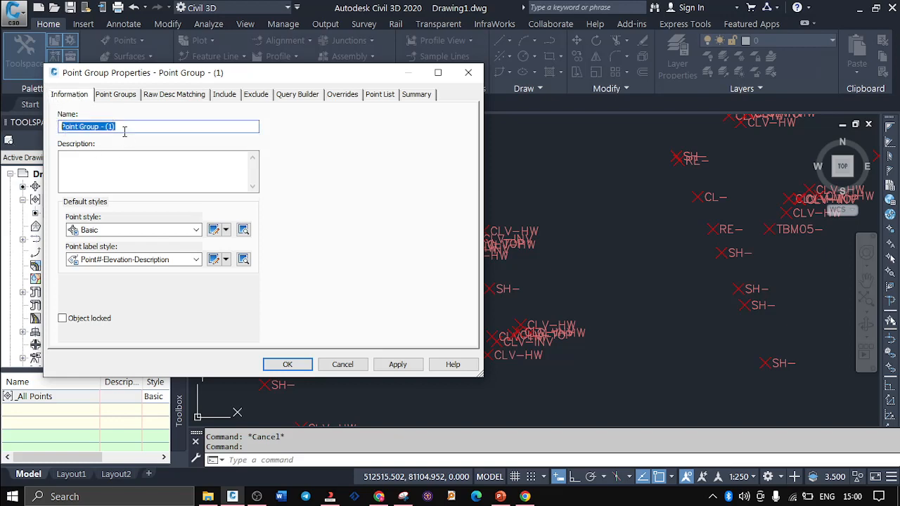
text(C)
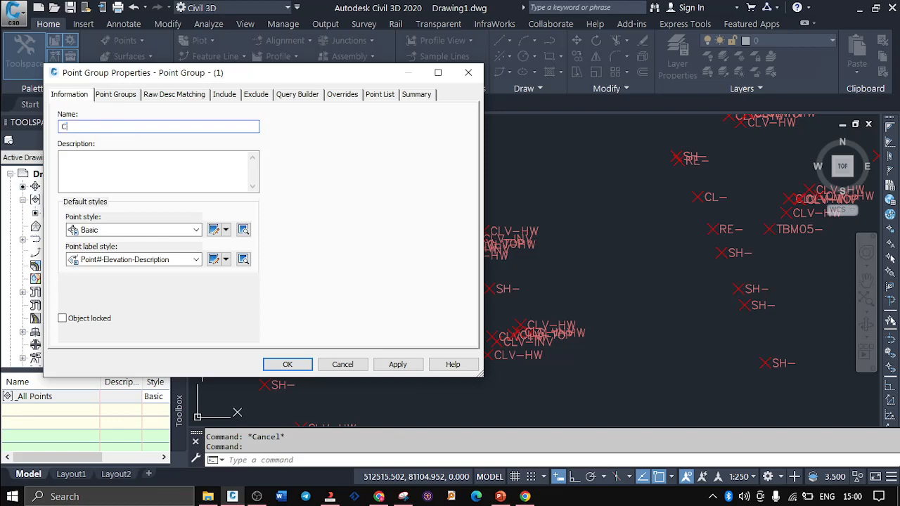
text(CL)
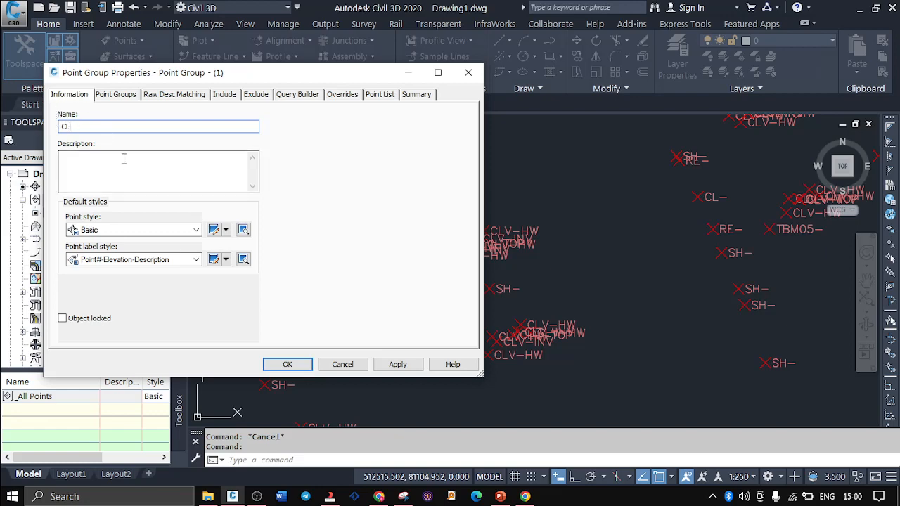
- Choose Basic as the CL group's default point style and Elevation Only as its point label style
click(97, 168)
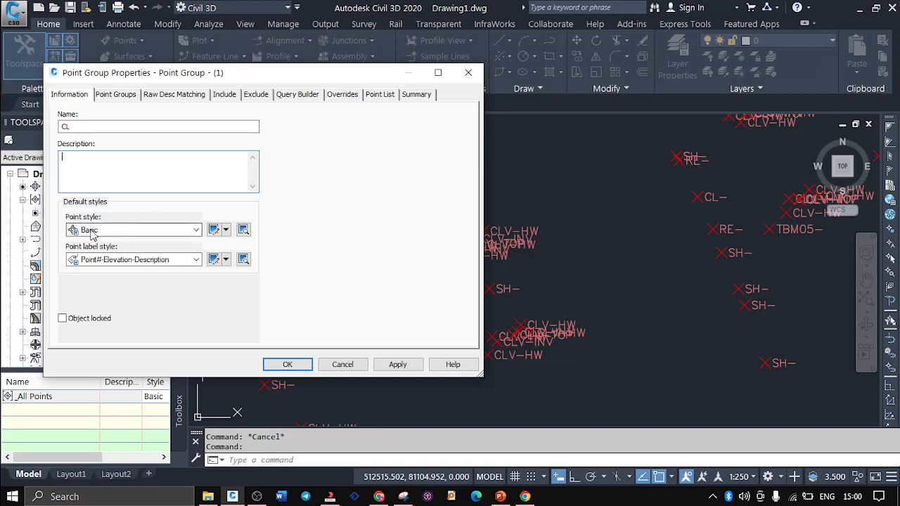
click(197, 230)
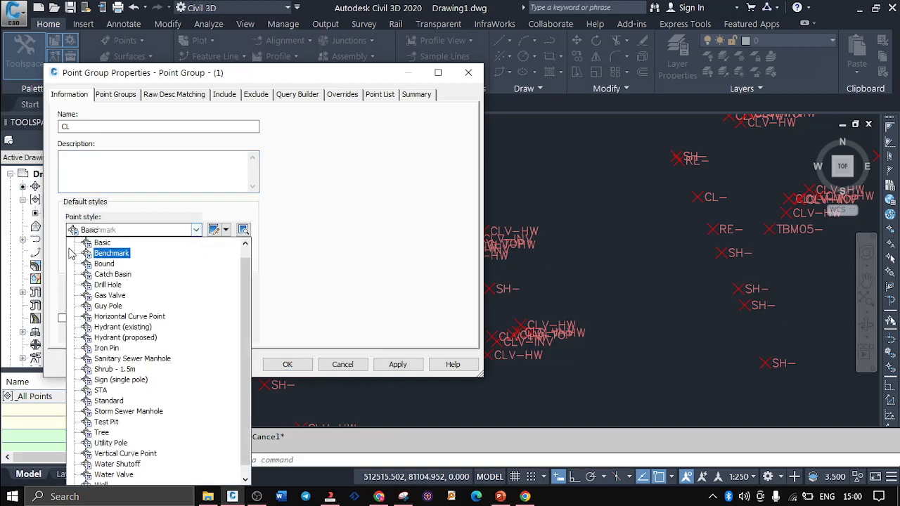
click(102, 243)
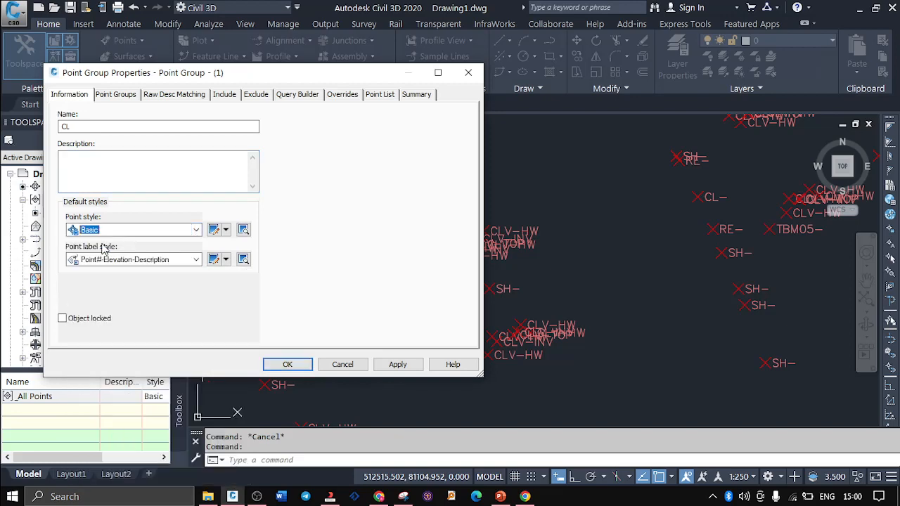
click(196, 259)
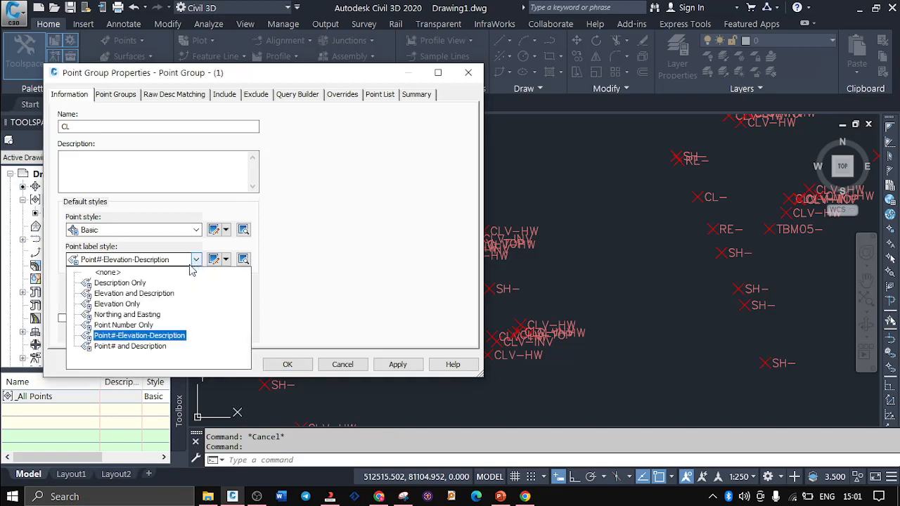
click(123, 305)
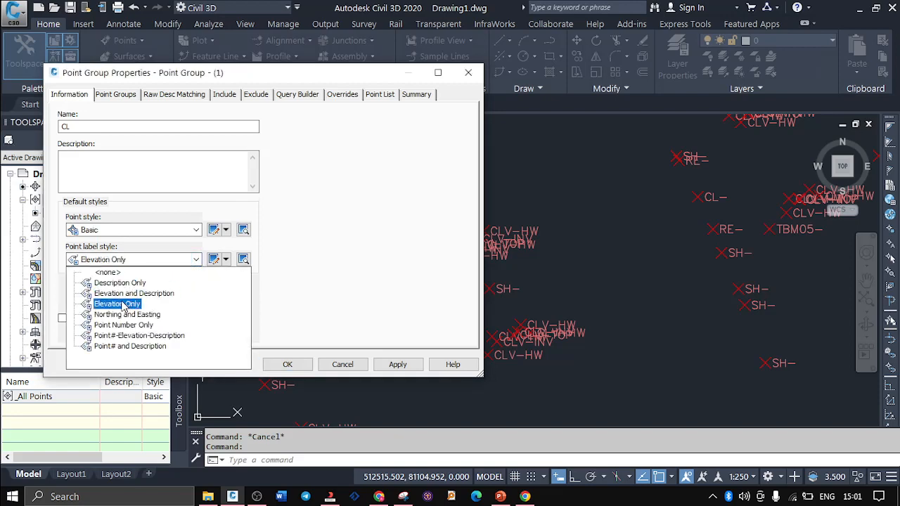
click(123, 306)
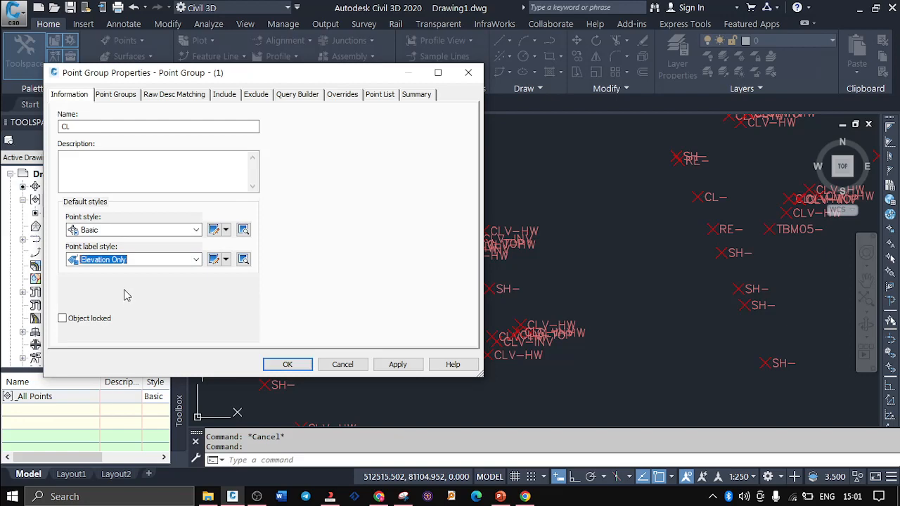
- Try the Description Only and <none> point label styles for the CL group, and return it to Elevation Only
click(196, 260)
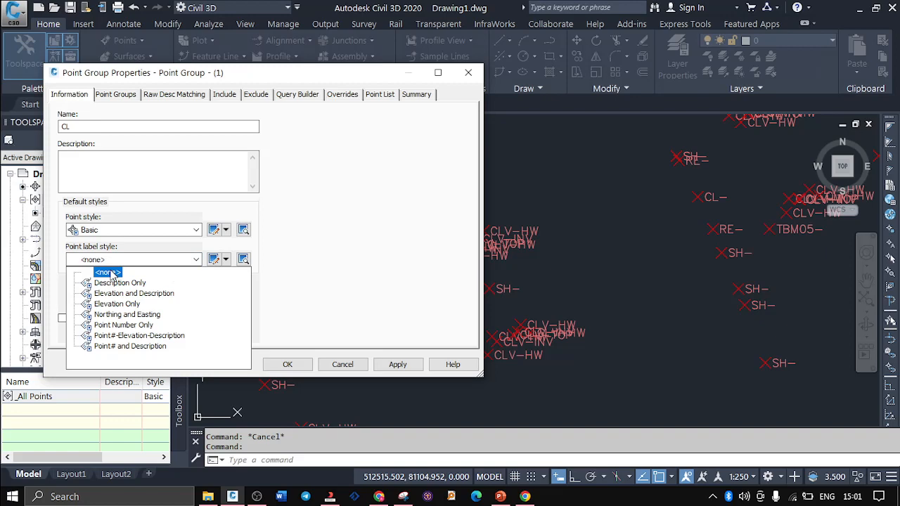
click(123, 306)
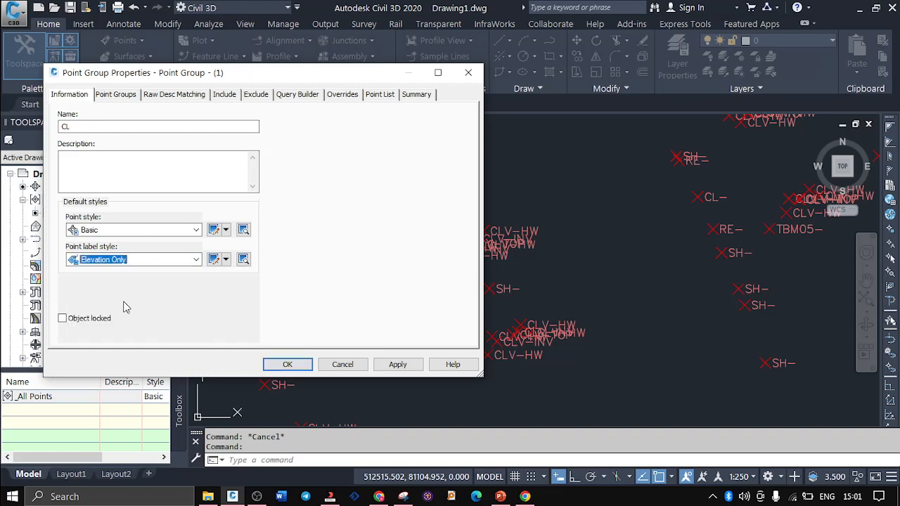
click(167, 265)
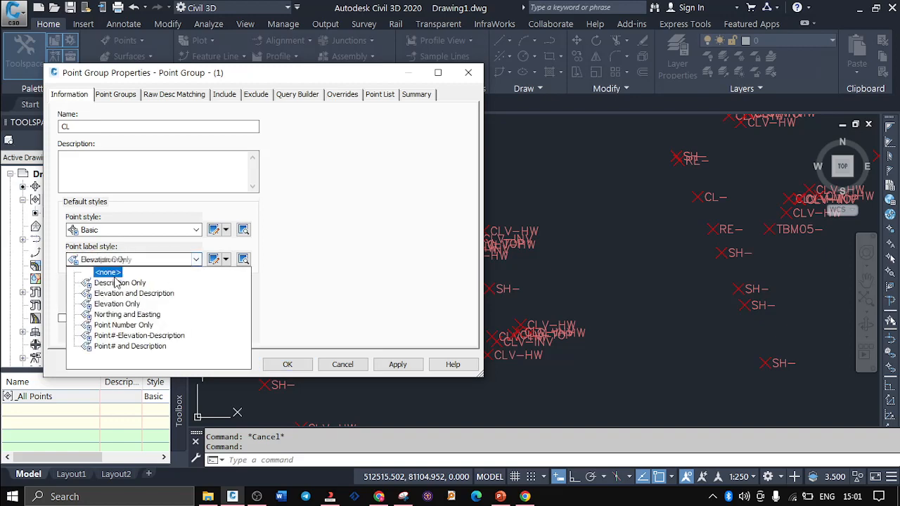
click(116, 282)
click(196, 264)
click(111, 273)
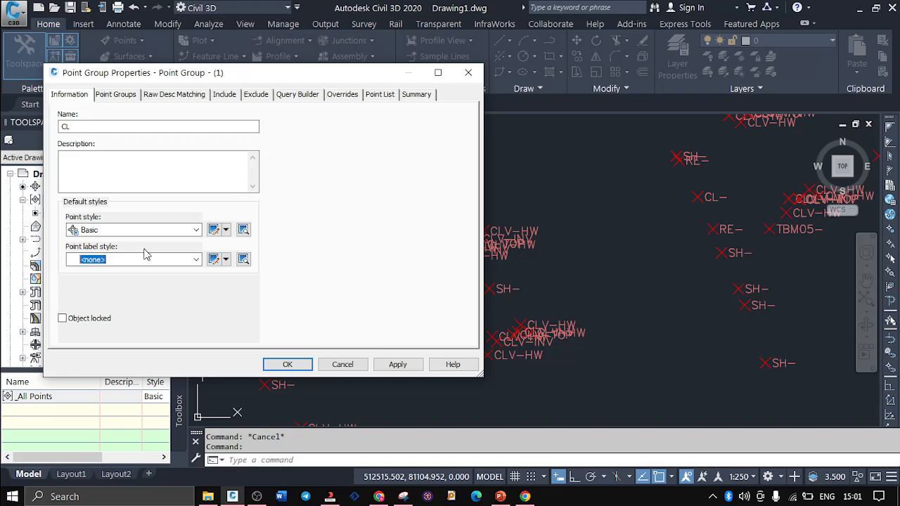
click(196, 262)
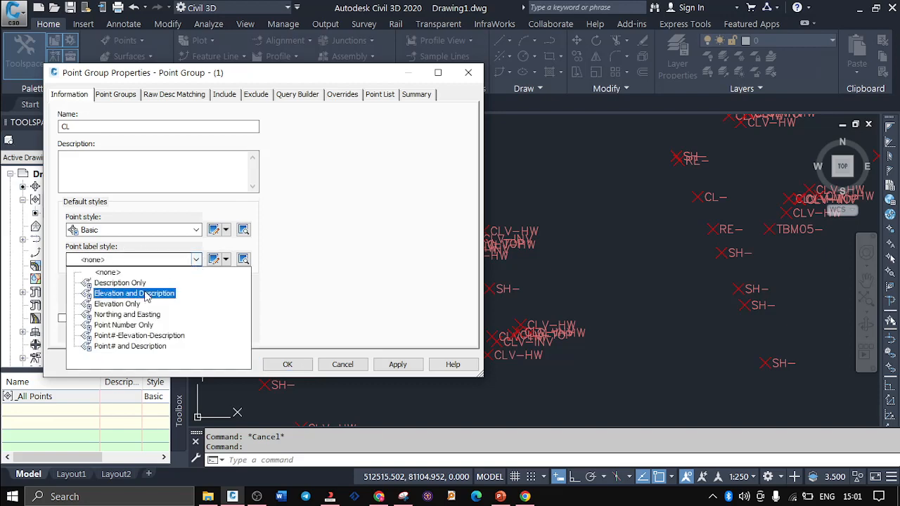
click(117, 304)
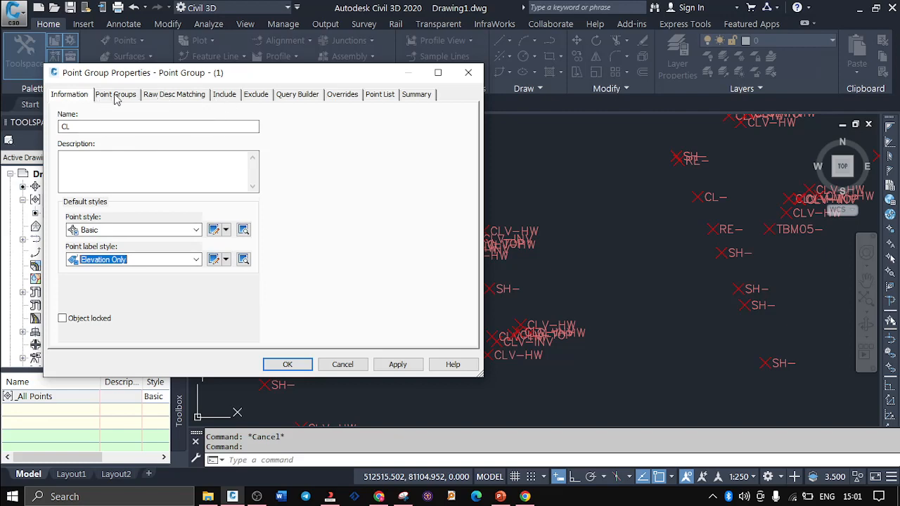
- Include points with raw descriptions matching cl-* in the CL group and apply the filter
click(225, 96)
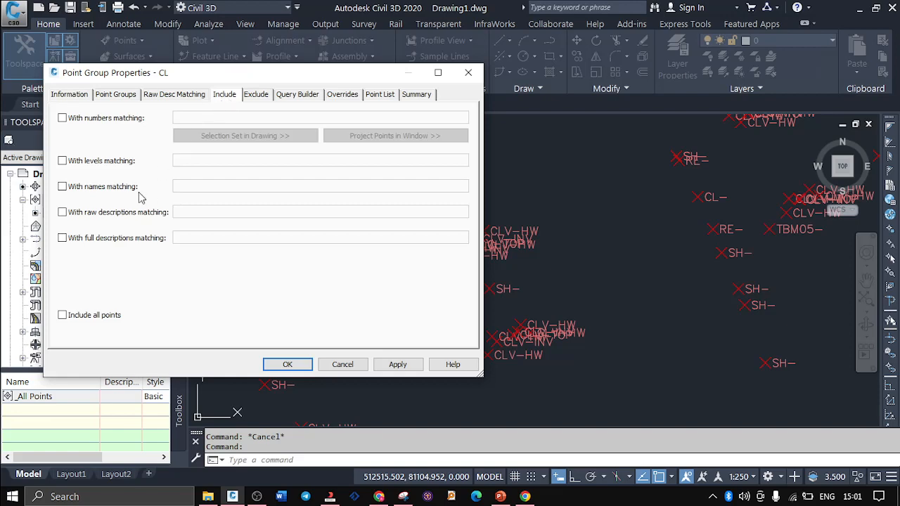
click(62, 213)
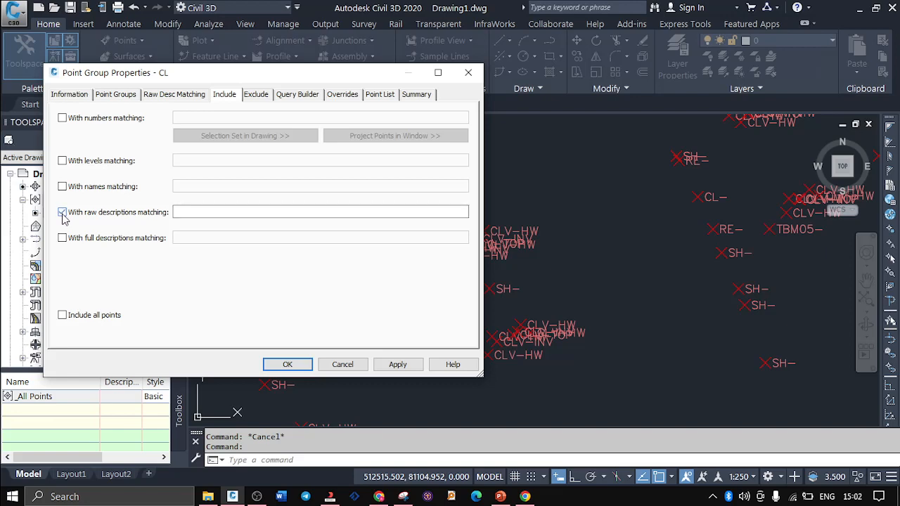
click(192, 211)
text(cl-)
drag(187, 214, 175, 215)
text(c)
click(380, 96)
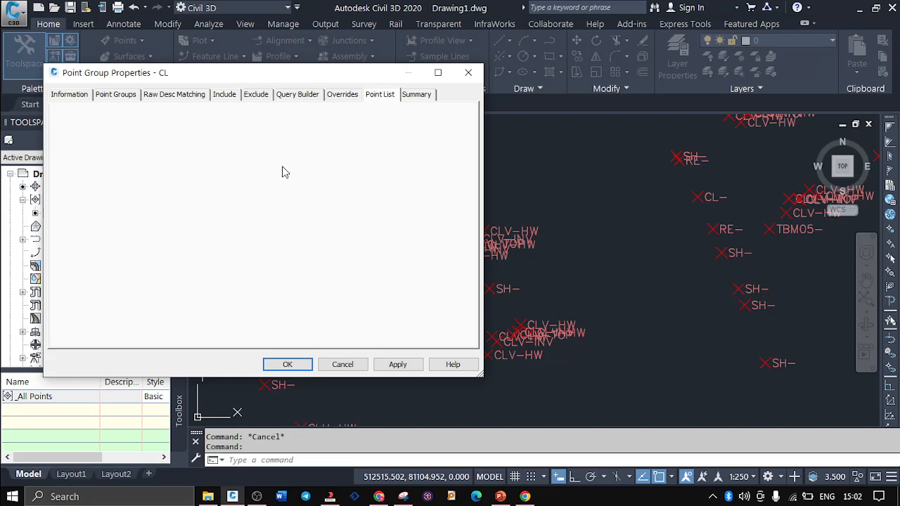
click(225, 96)
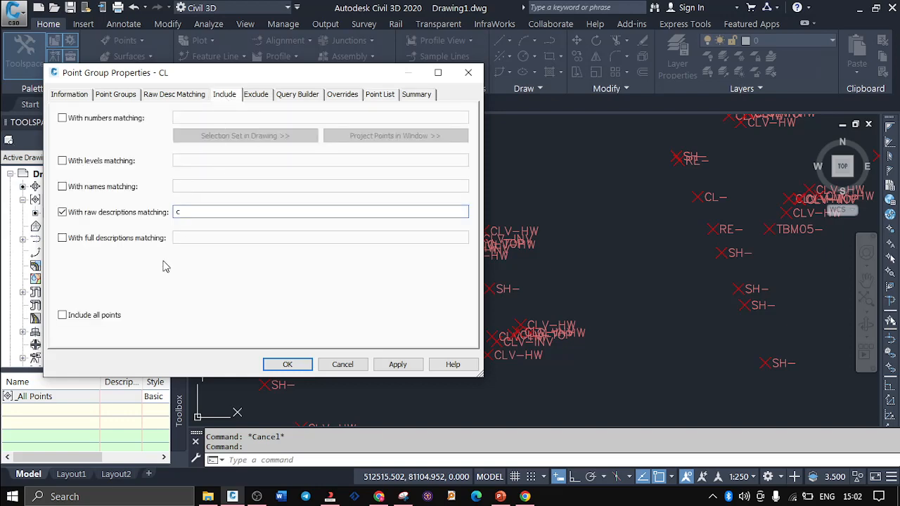
text(l-)
text(*)
click(400, 365)
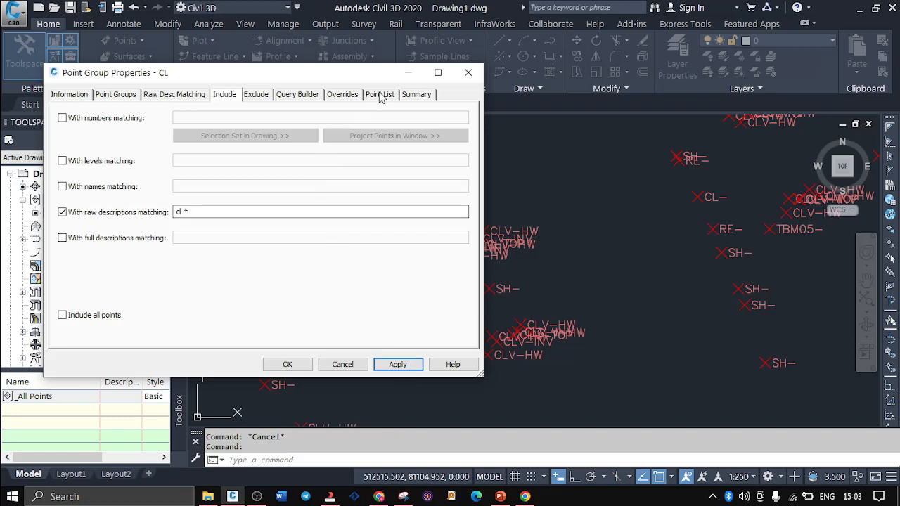
- Check the raw descriptions throughout the CL group's point list and accept the new point group
click(381, 95)
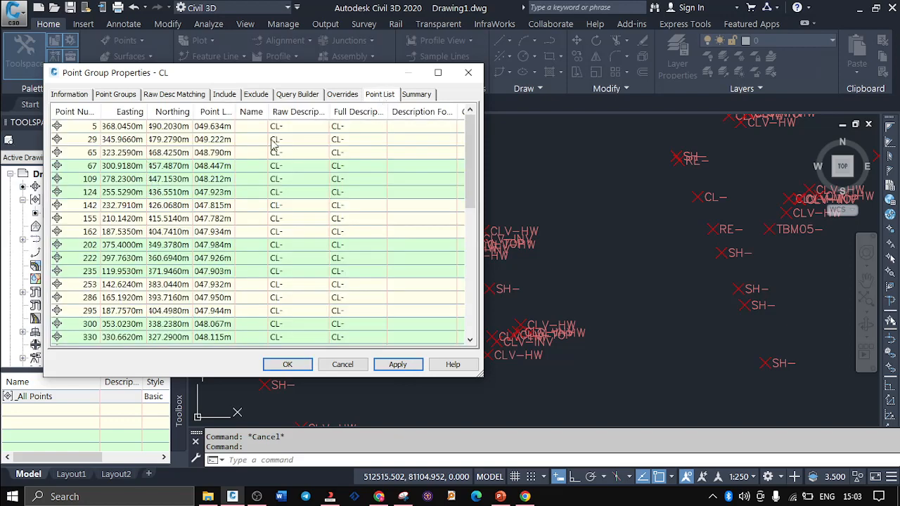
scroll(282, 231, down, 2)
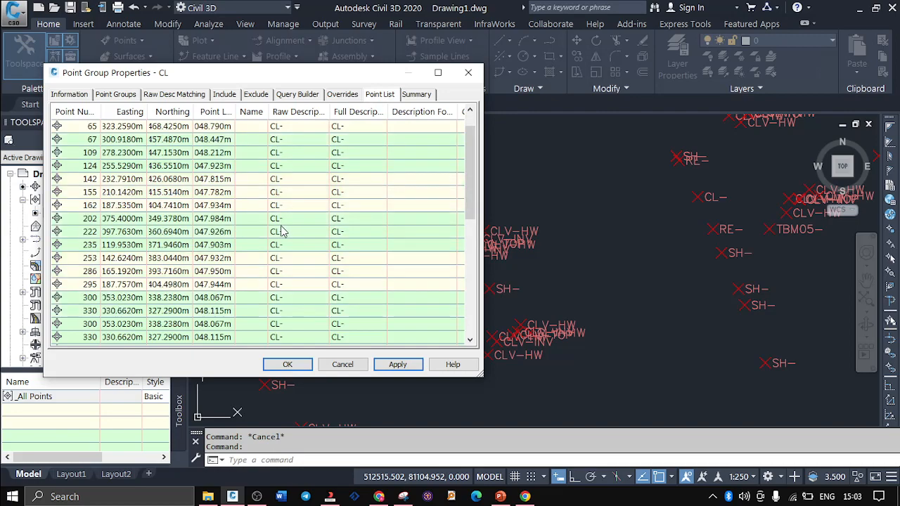
scroll(281, 231, down, 6)
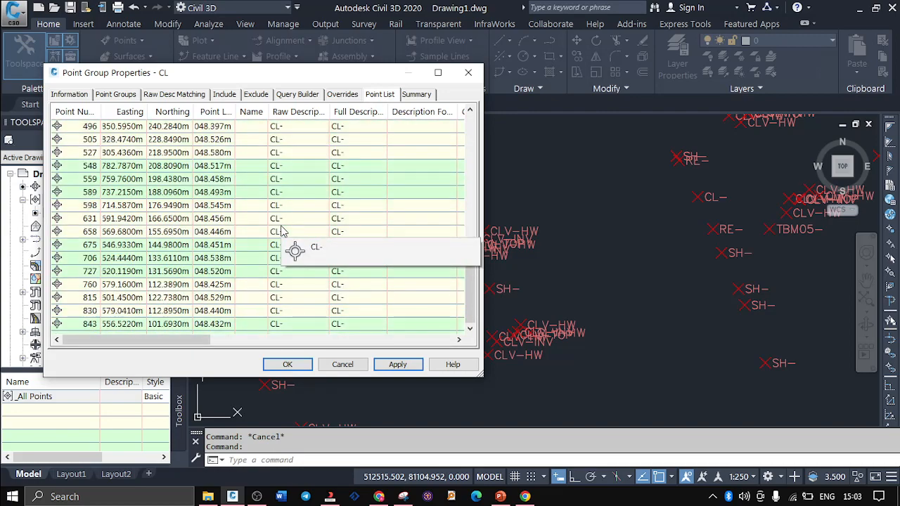
scroll(281, 232, up, 8)
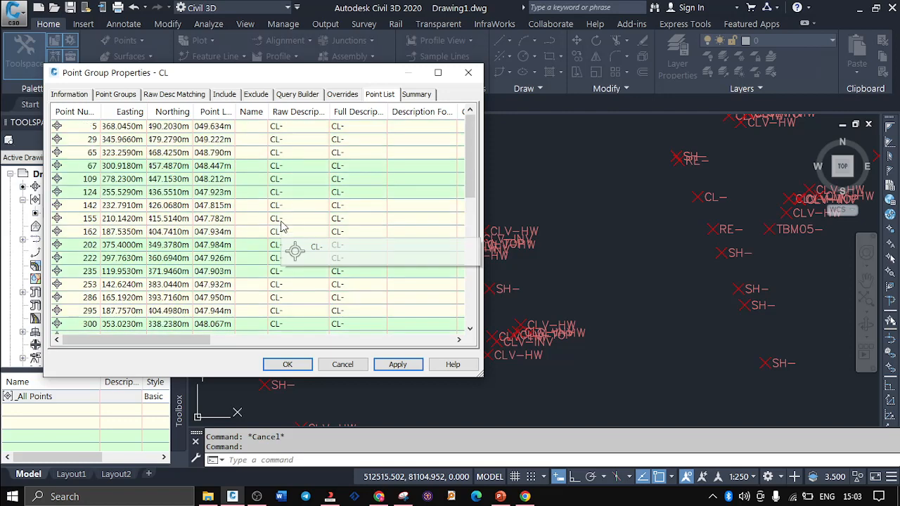
click(287, 366)
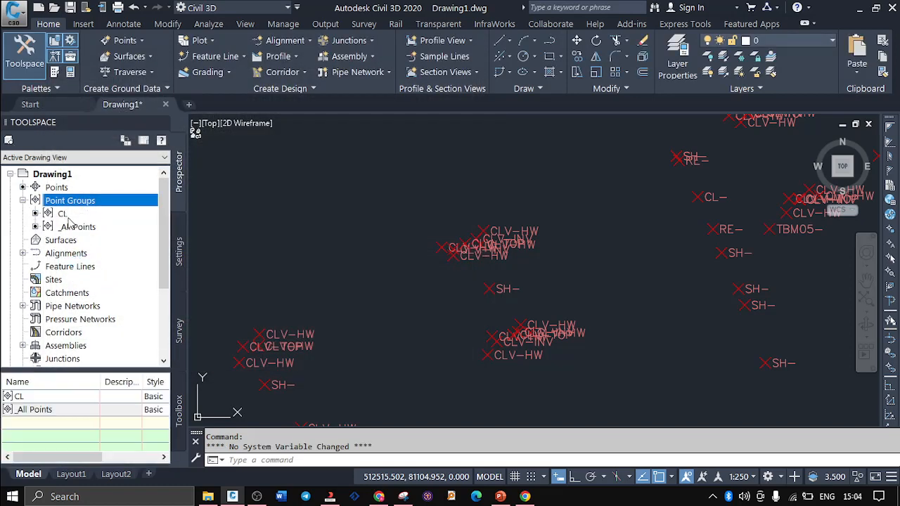
- View the points of the new CL group and of the _All Points group in turn
click(64, 214)
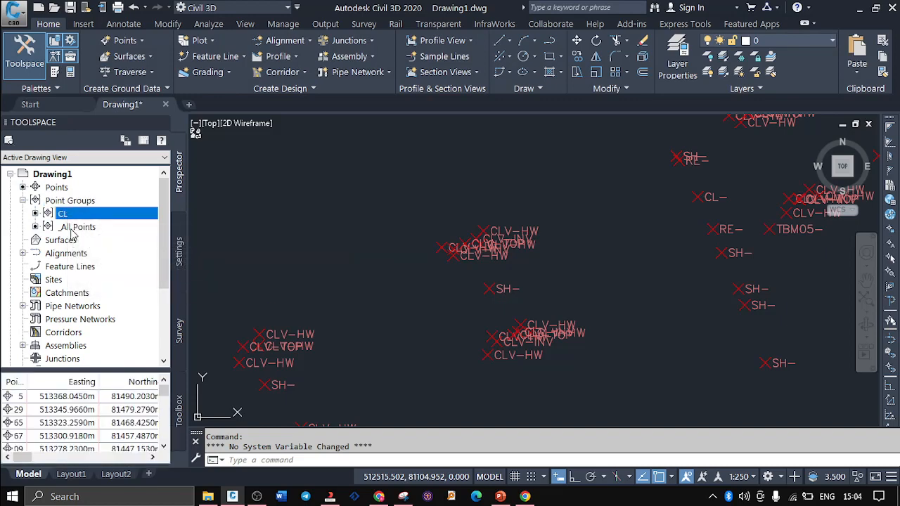
click(73, 227)
click(87, 216)
mouse_move(83, 232)
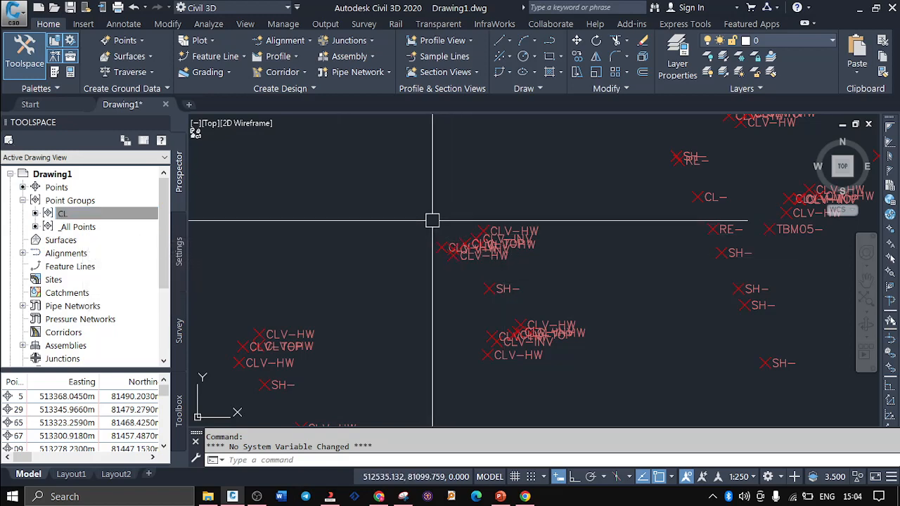
- Examine the overlapping point labels around the culverts up close, and zoom to the extents of the CL point group
scroll(324, 213, down, 3)
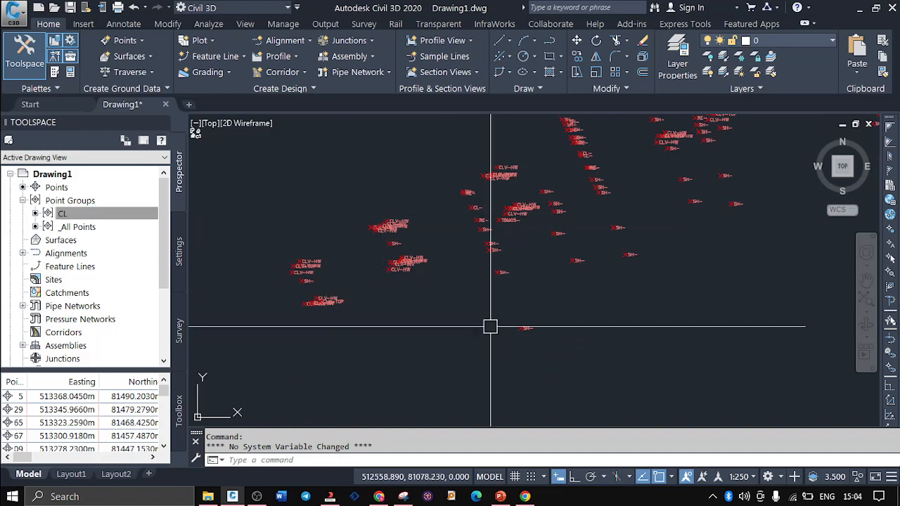
scroll(473, 222, up, 5)
scroll(498, 285, down, 4)
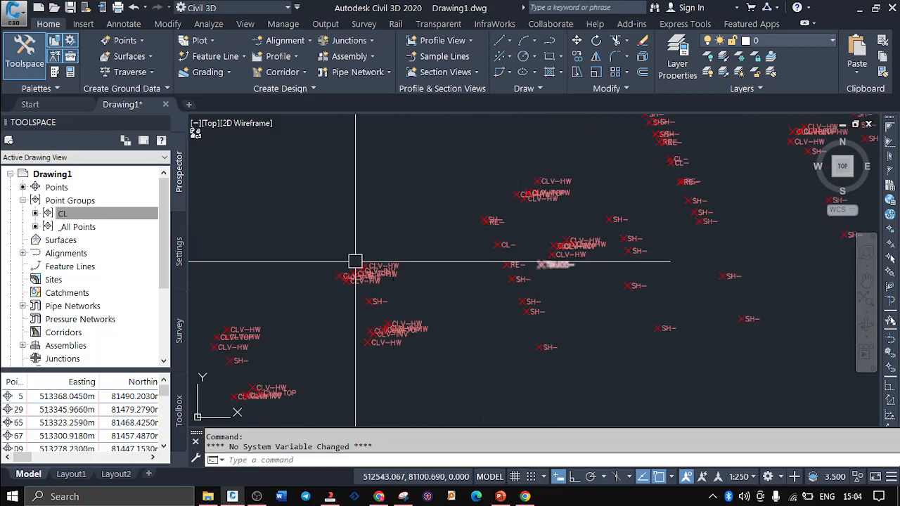
scroll(345, 302, up, 4)
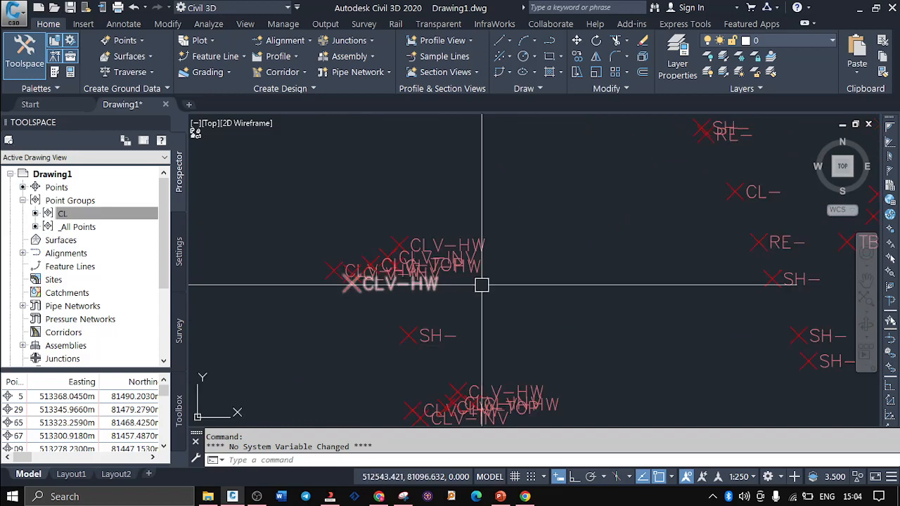
scroll(482, 283, down, 5)
scroll(464, 288, up, 5)
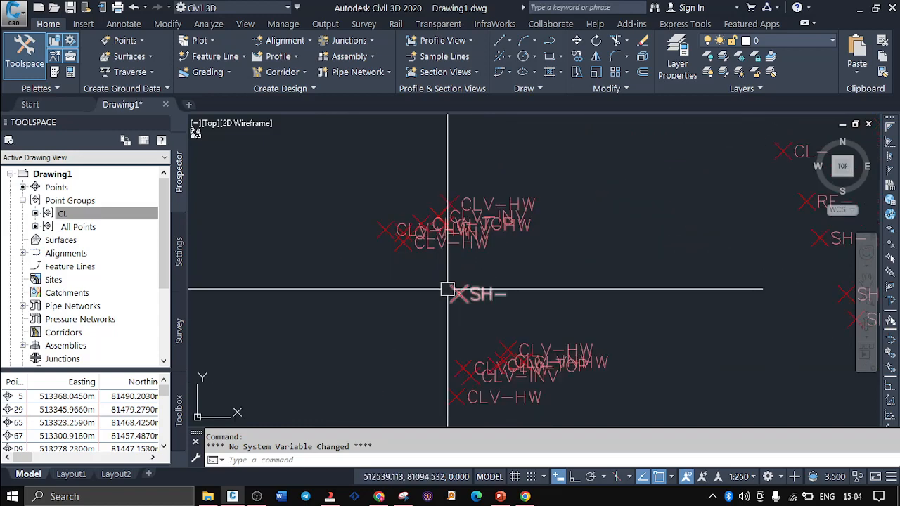
right_click(91, 218)
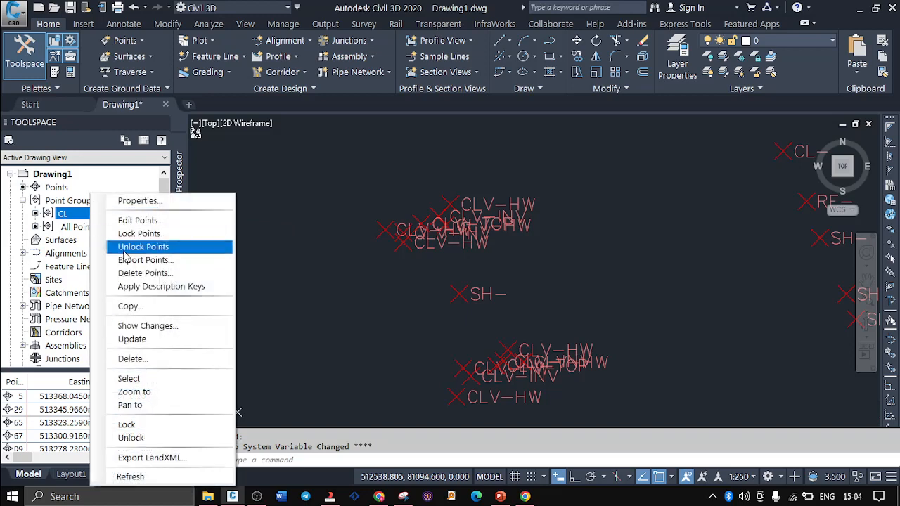
click(134, 391)
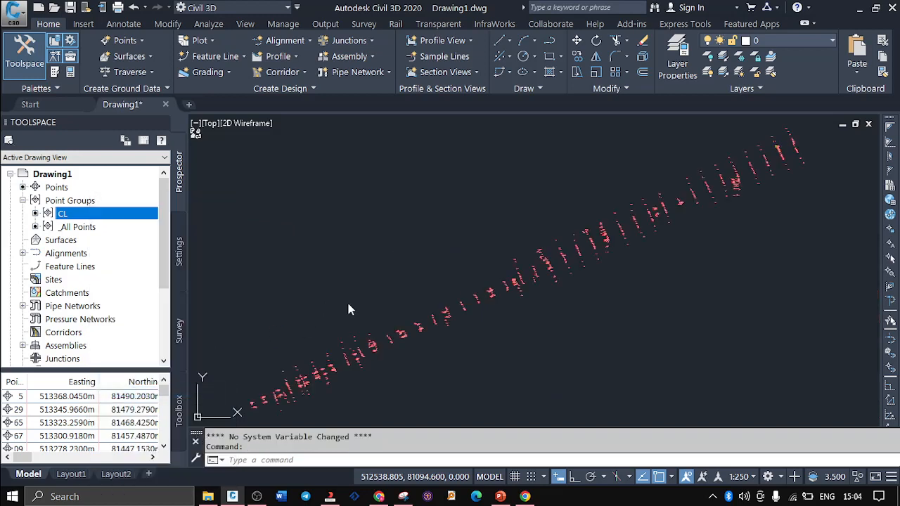
- Select all points of the CL point group and isolate them in the drawing
right_click(76, 215)
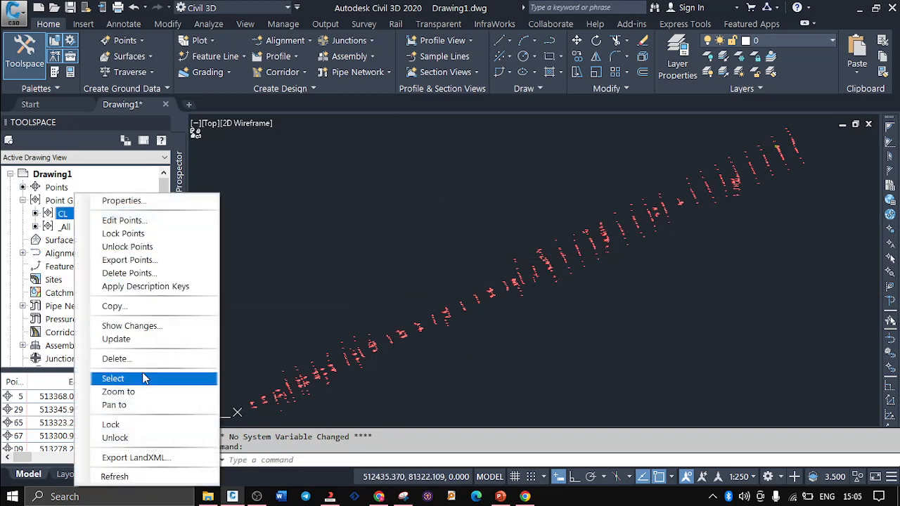
click(112, 379)
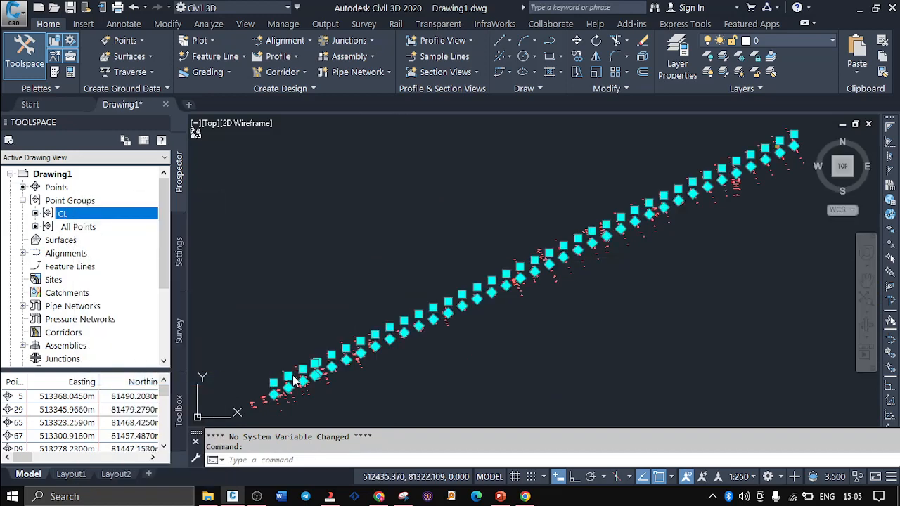
scroll(295, 381, up, 8)
scroll(337, 282, up, 2)
scroll(378, 241, down, 5)
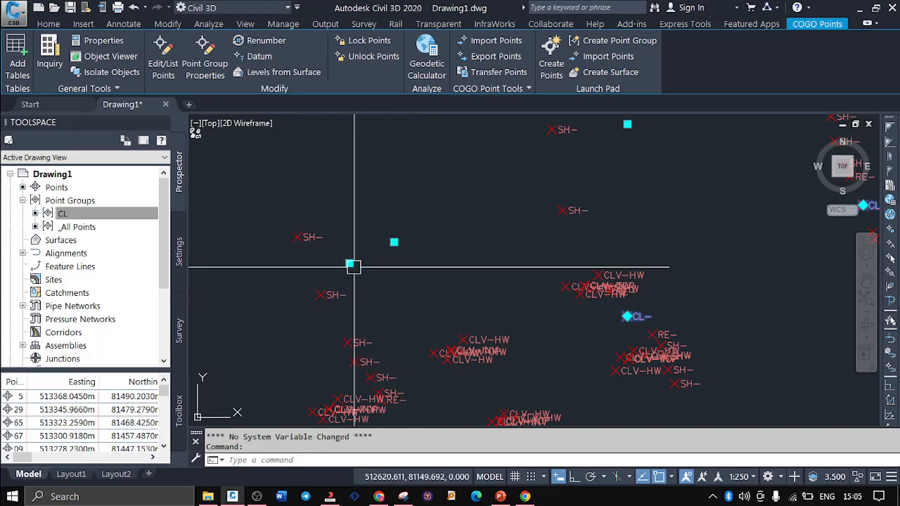
scroll(373, 264, down, 6)
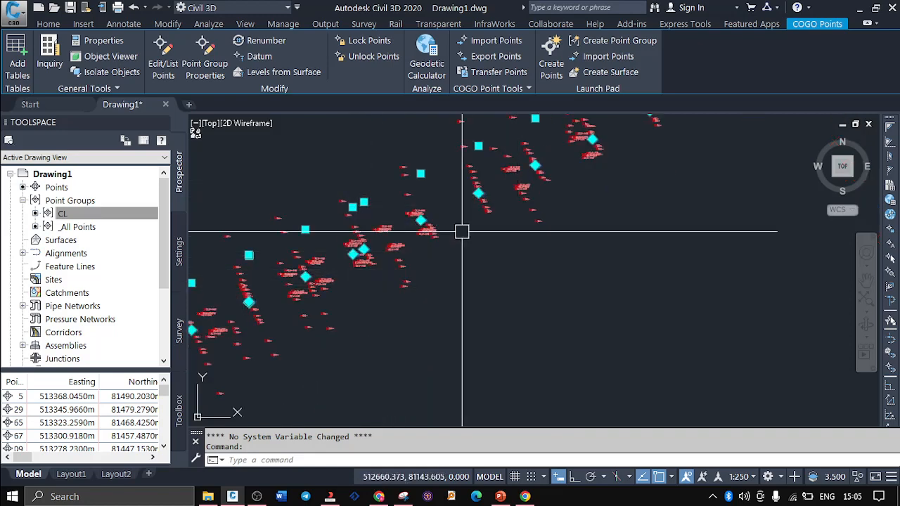
scroll(436, 221, up, 5)
scroll(445, 226, up, 4)
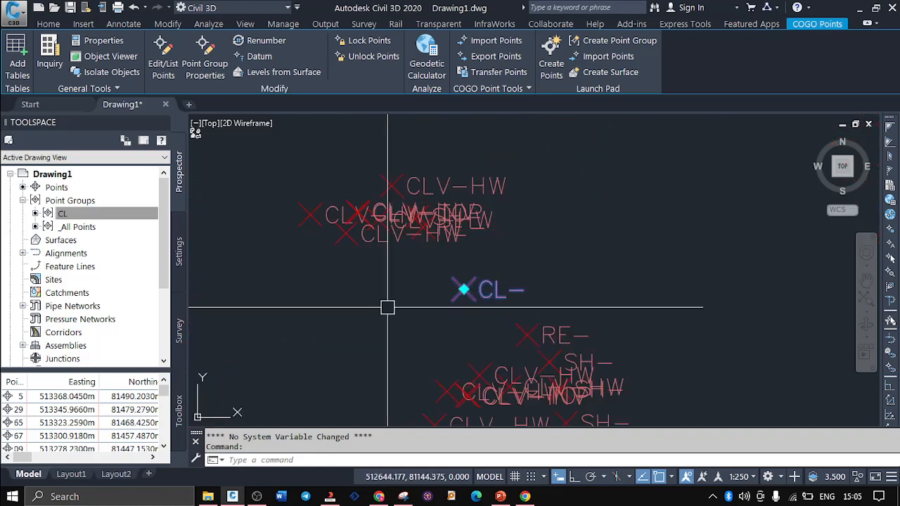
scroll(381, 326, down, 4)
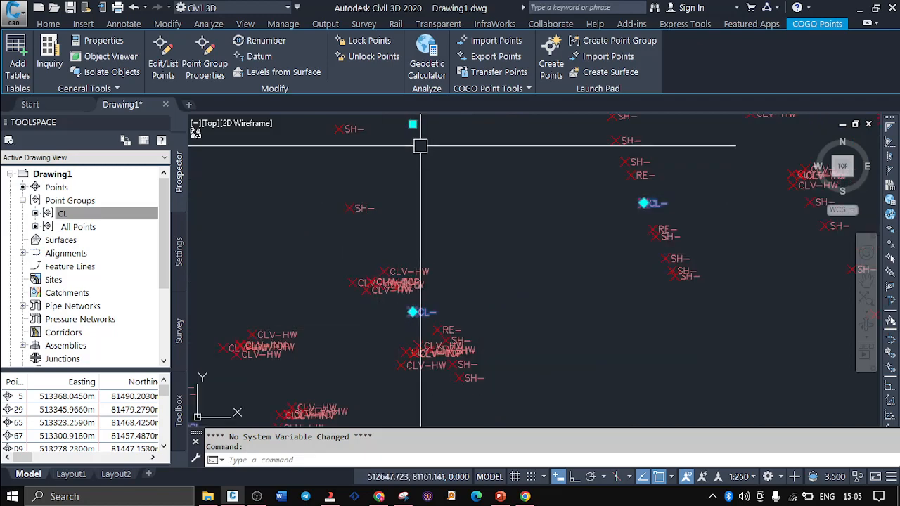
scroll(434, 257, down, 4)
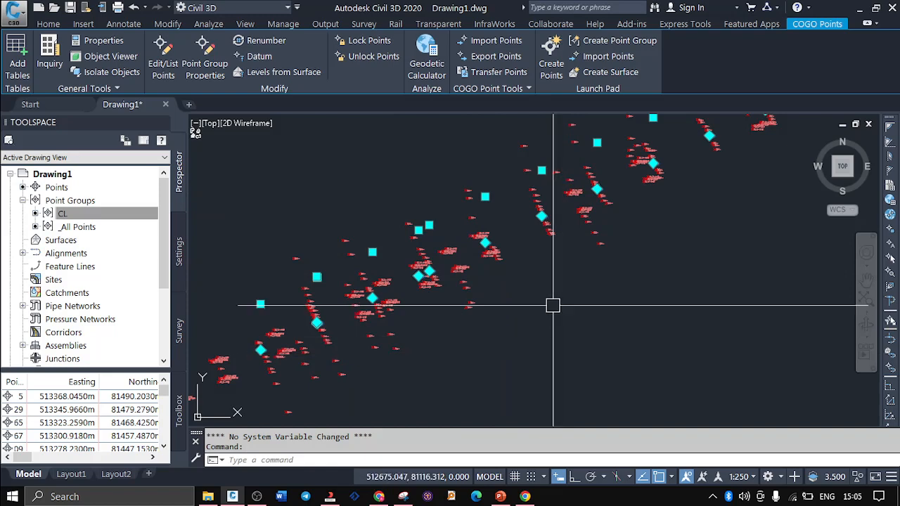
right_click(536, 264)
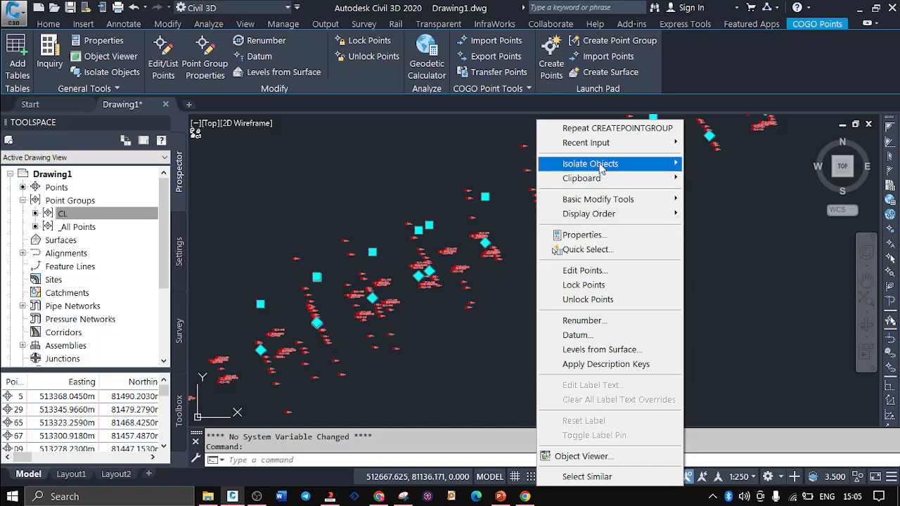
mouse_move(621, 166)
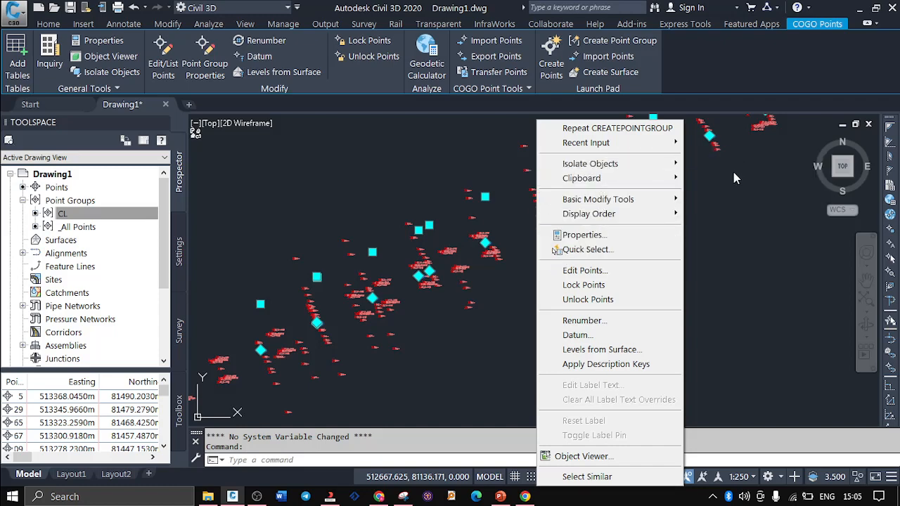
mouse_move(680, 166)
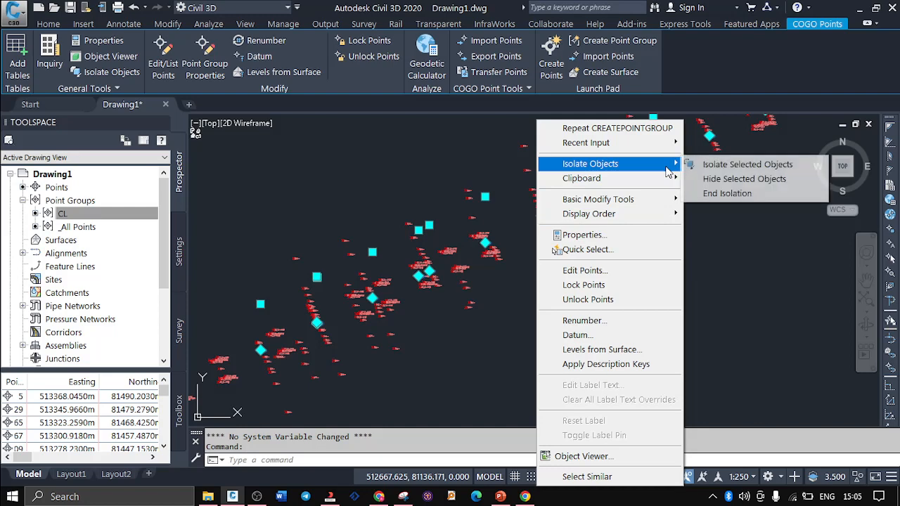
click(732, 166)
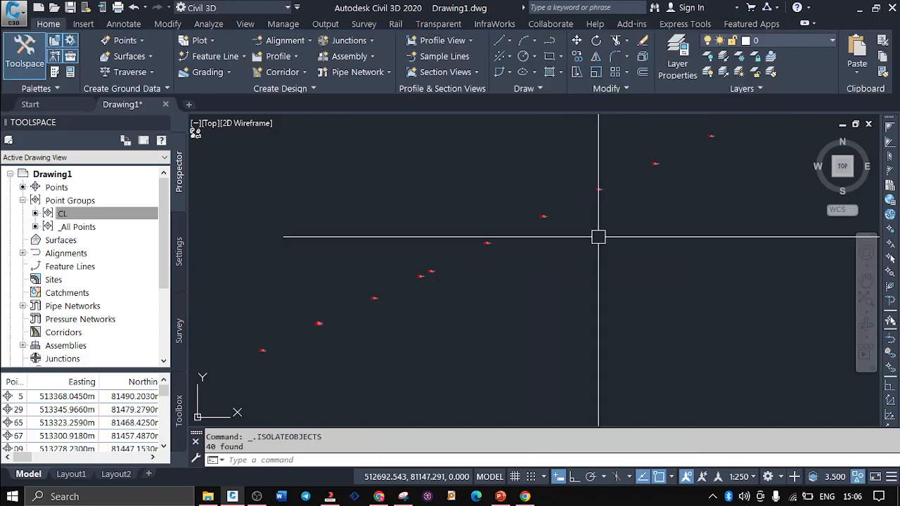
- Examine the isolated CL points along the full length of the survey line and their labels up close
scroll(468, 341, down, 4)
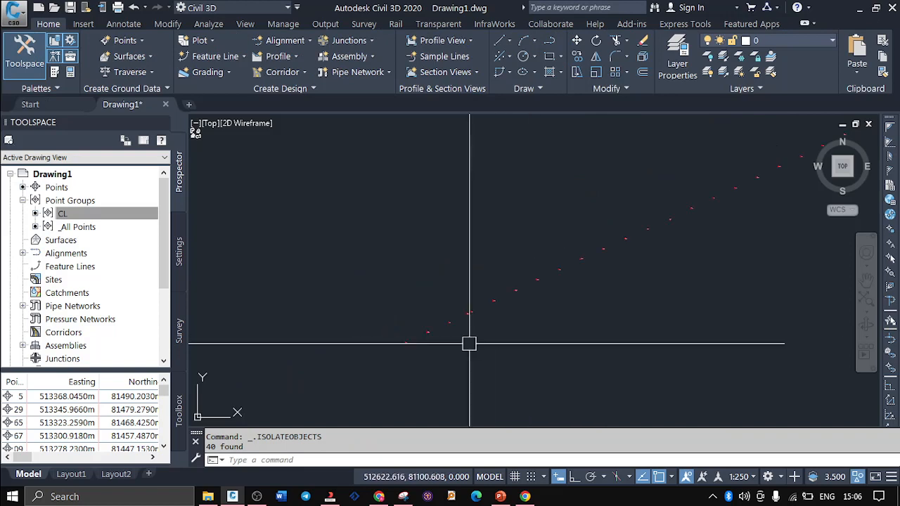
middle_drag(661, 332, 573, 339)
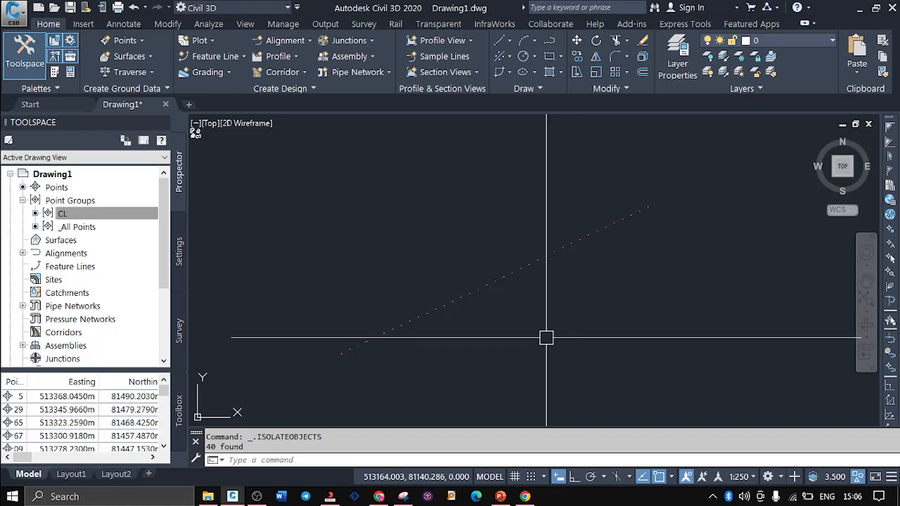
scroll(352, 359, up, 8)
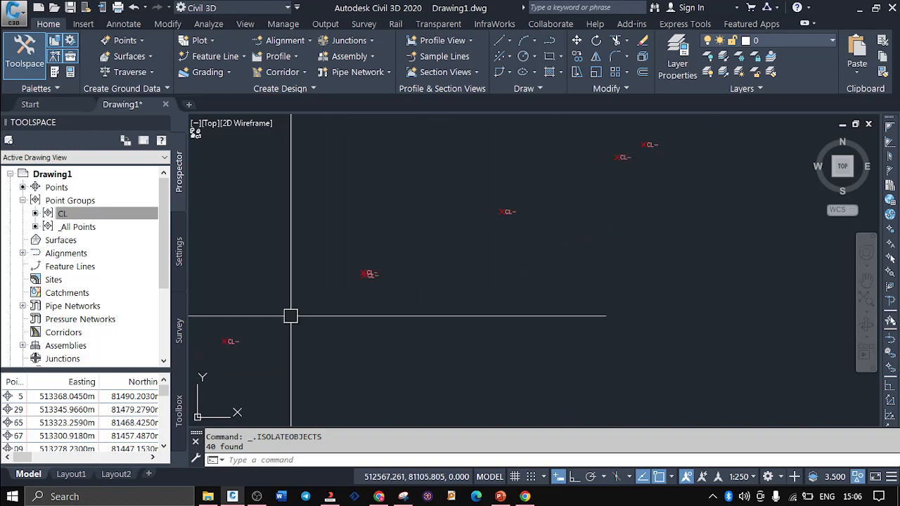
scroll(353, 286, up, 4)
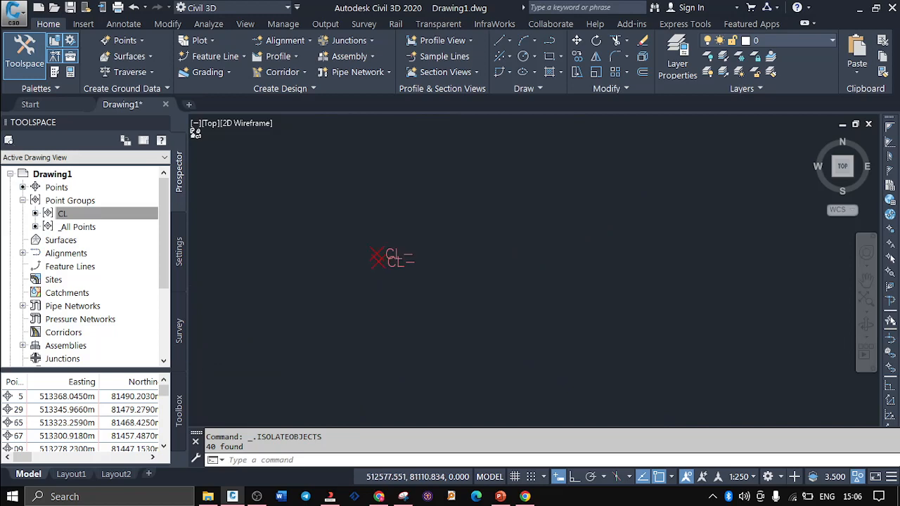
scroll(358, 295, down, 4)
scroll(369, 317, down, 4)
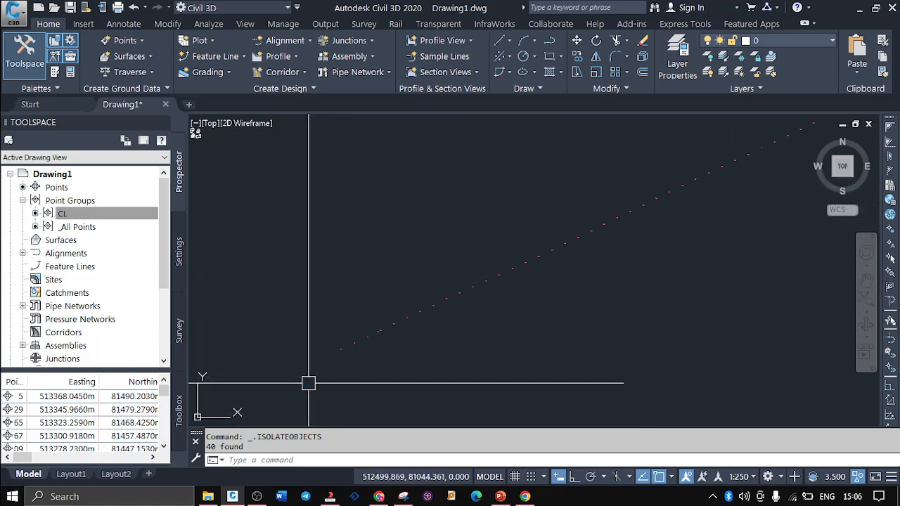
scroll(293, 382, down, 2)
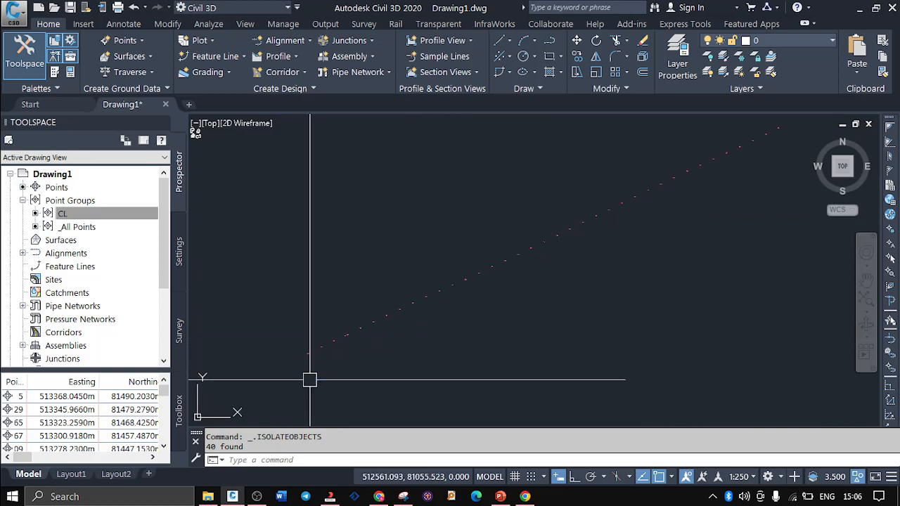
scroll(313, 381, up, 2)
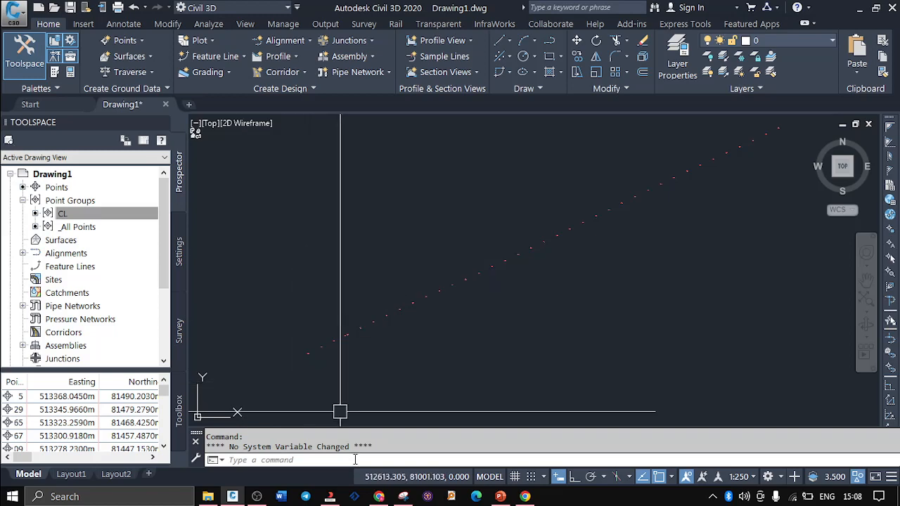
click(373, 497)
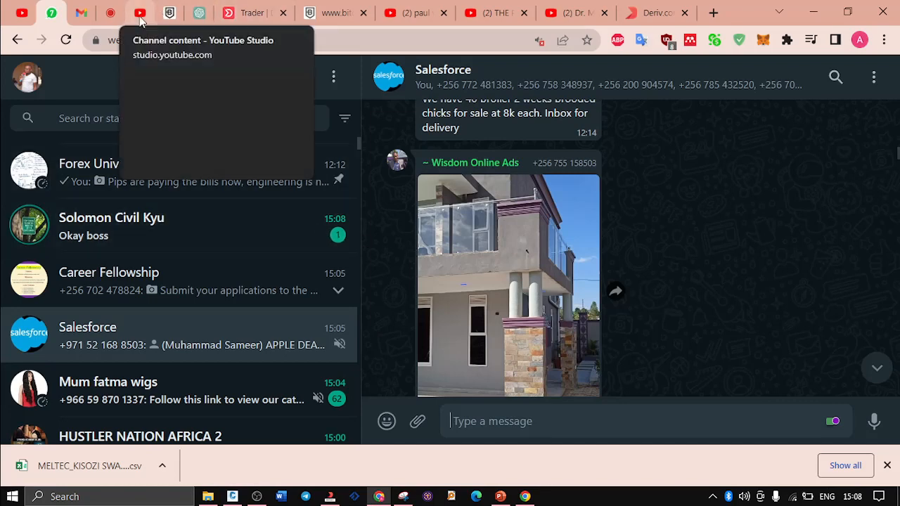
click(252, 13)
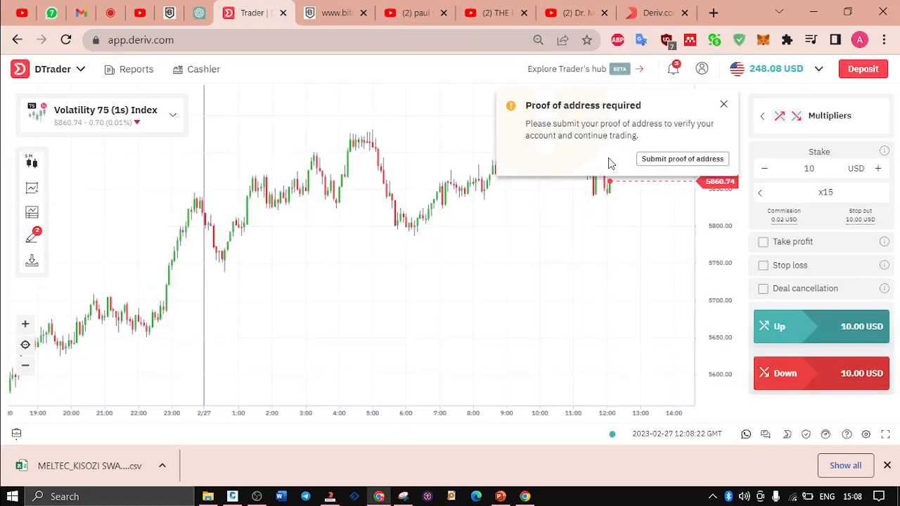
click(724, 104)
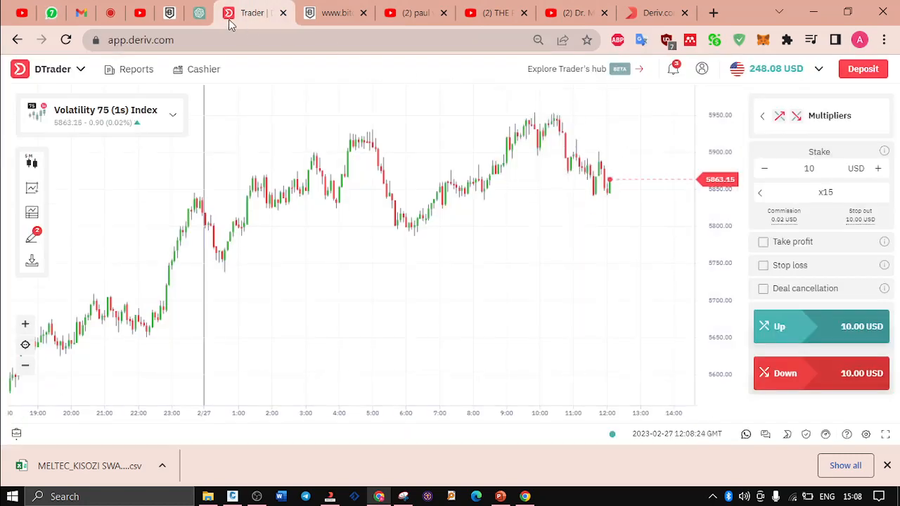
click(53, 16)
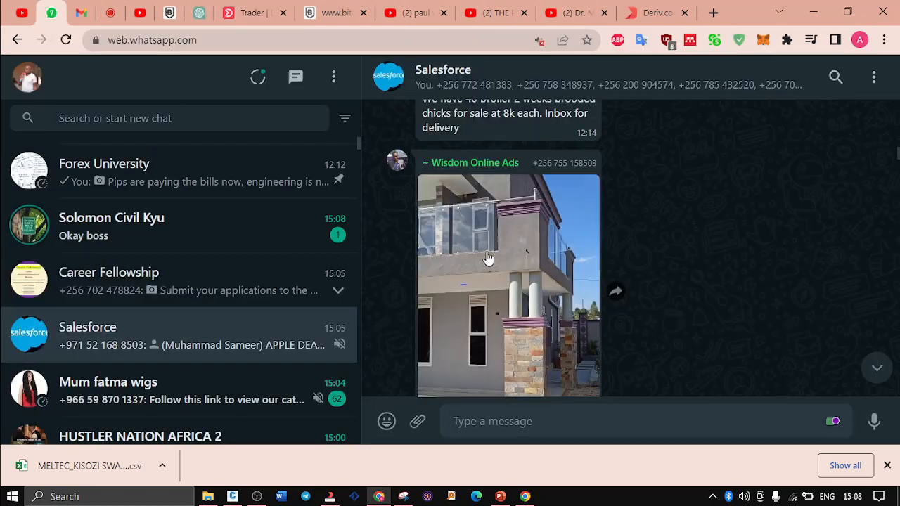
scroll(665, 270, down, 5)
scroll(665, 270, down, 10)
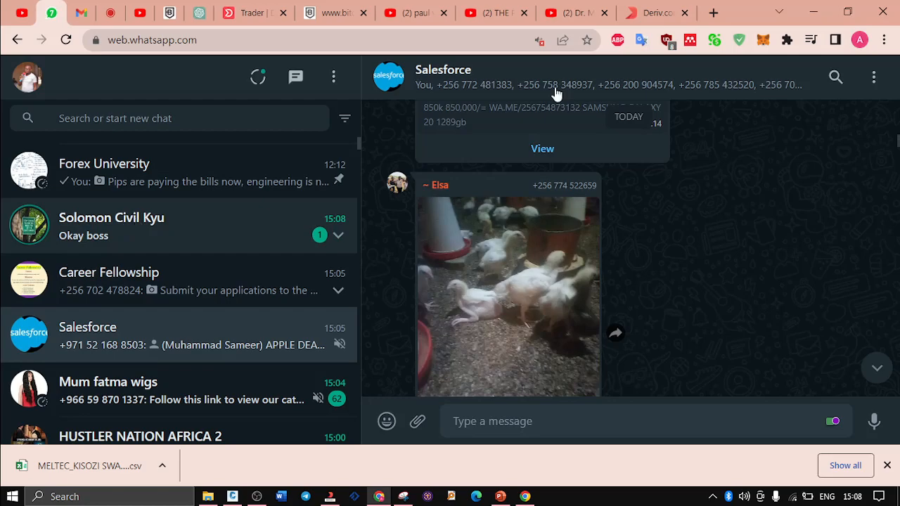
click(814, 12)
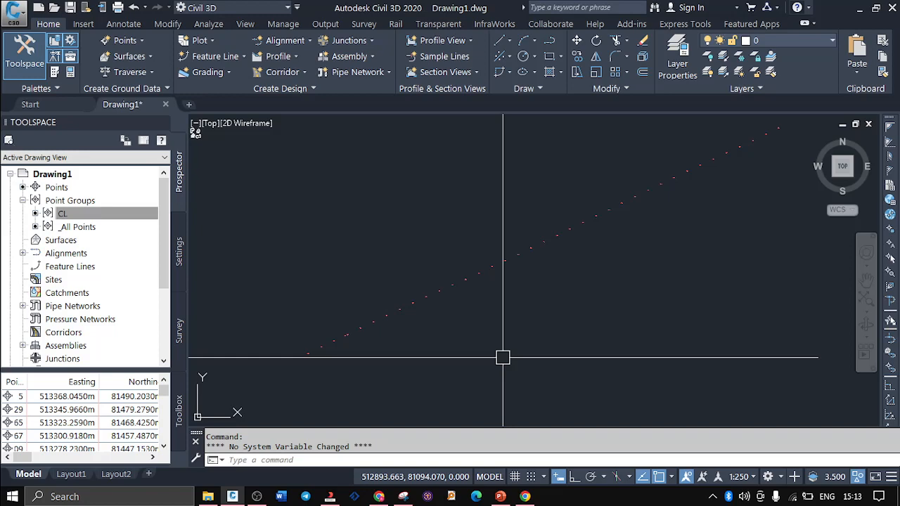
key(Return)
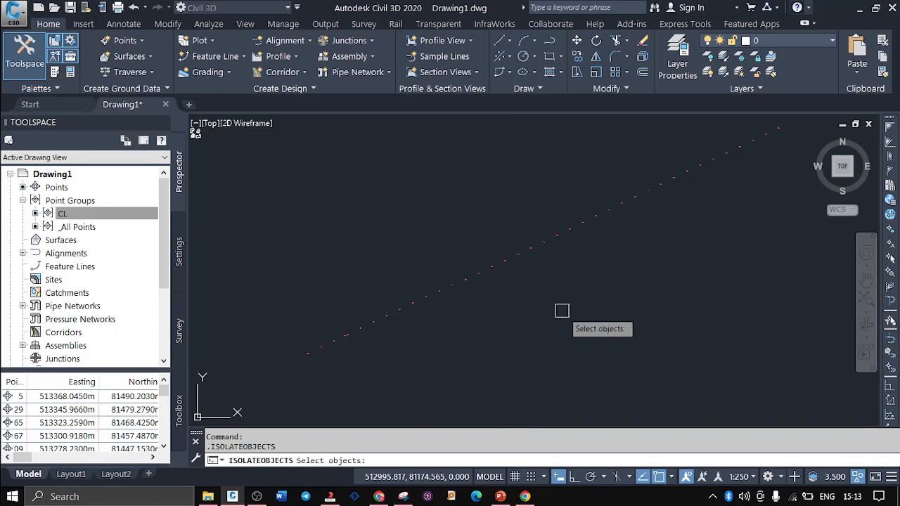
key(Escape)
key(Escape)
key(Return)
key(Escape)
key(Escape)
key(Return)
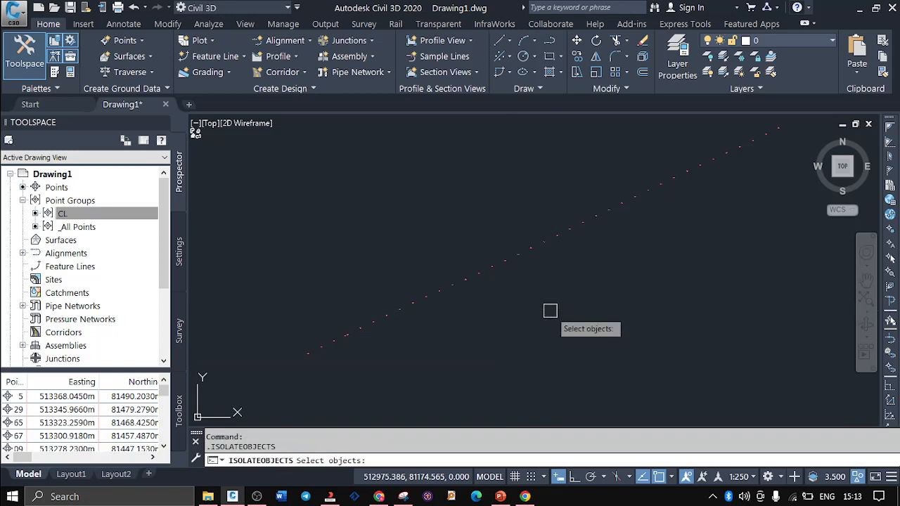
key(Escape)
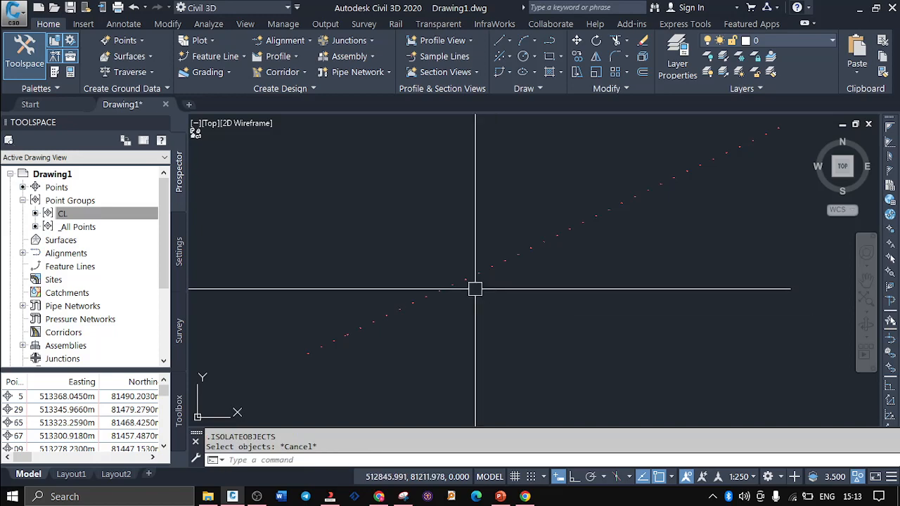
click(464, 280)
right_click(464, 289)
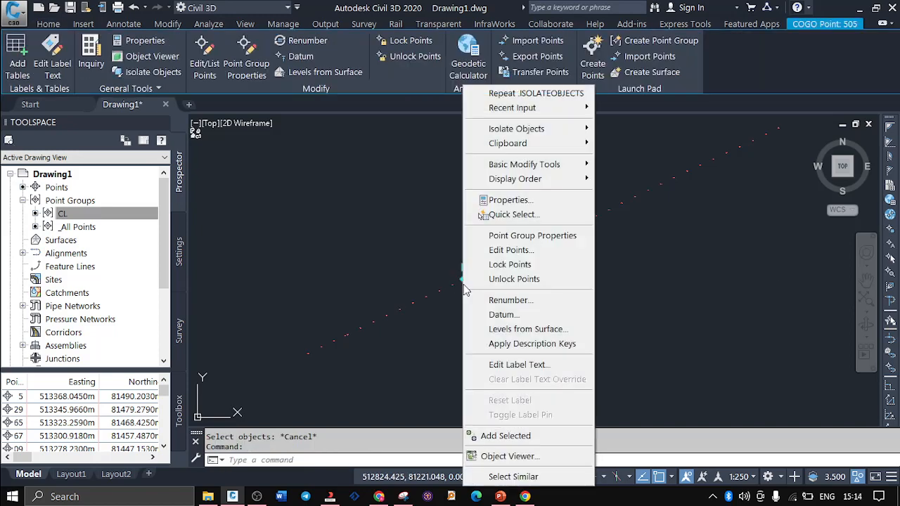
mouse_move(505, 135)
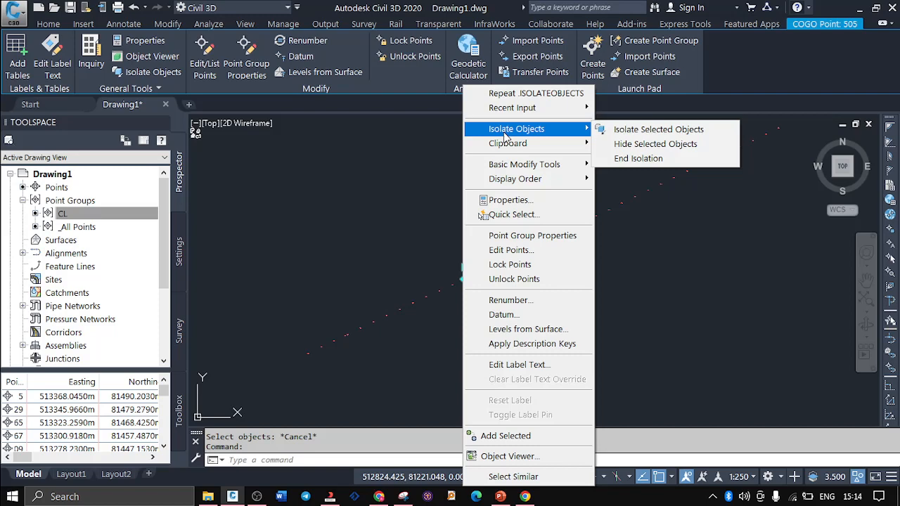
click(744, 252)
key(Escape)
key(Escape)
key(Escape)
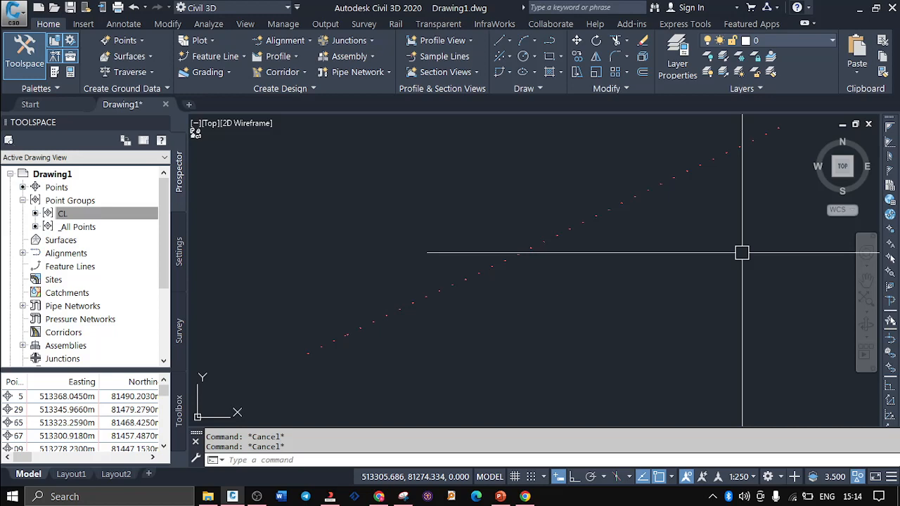
- Examine the isolated CL points and their labels at the southwest end of the survey line up close
scroll(286, 373, up, 5)
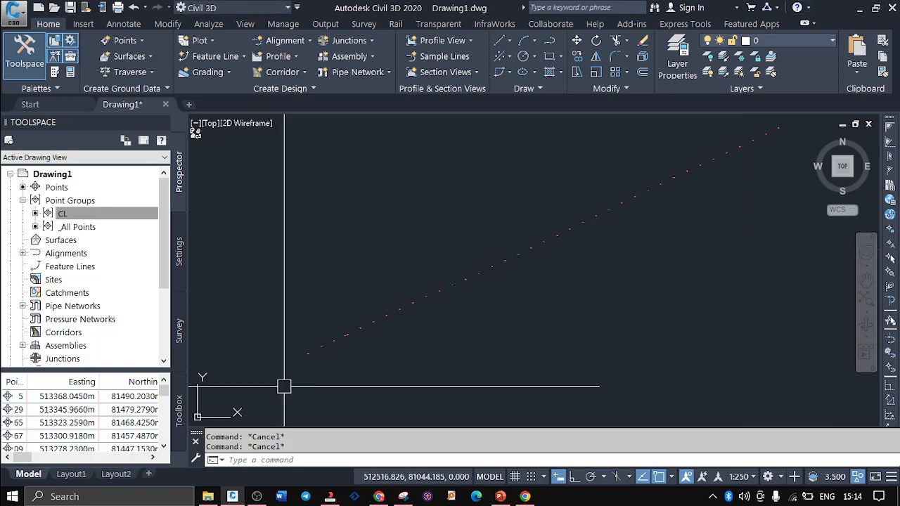
scroll(286, 374, up, 8)
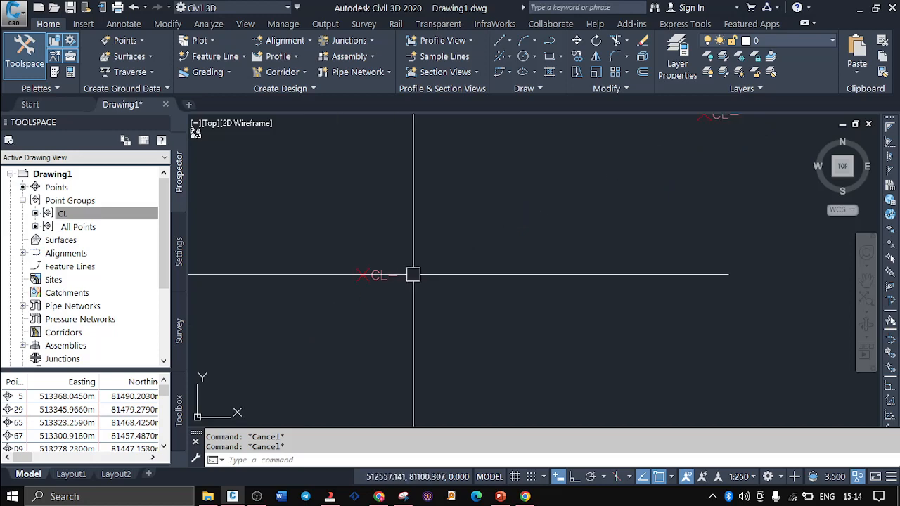
scroll(227, 382, down, 5)
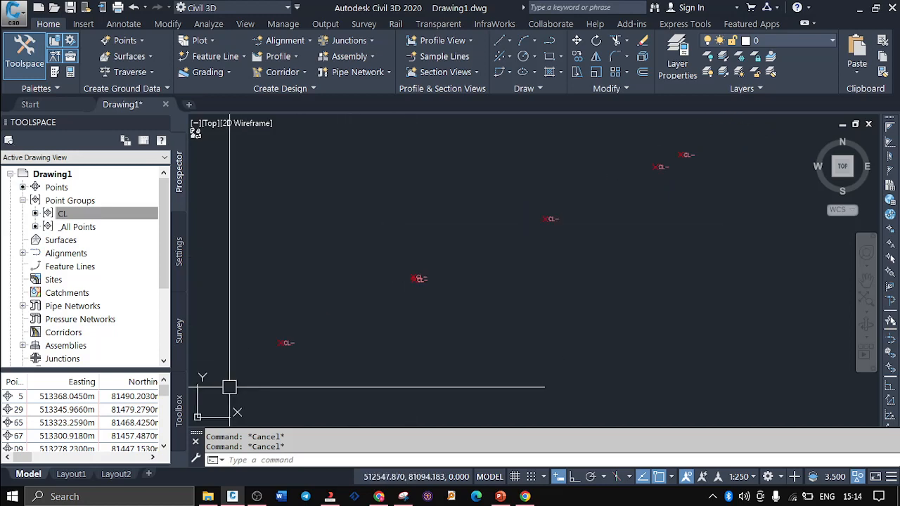
scroll(329, 356, down, 4)
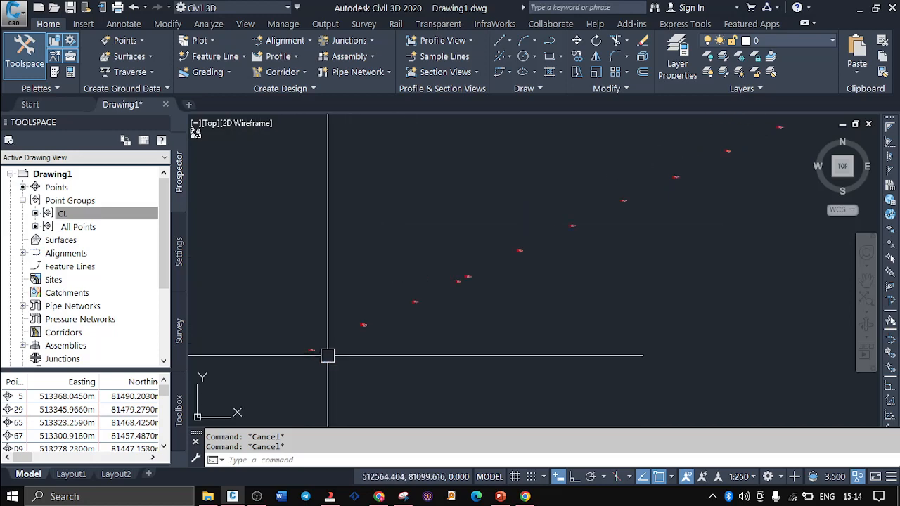
scroll(370, 370, down, 4)
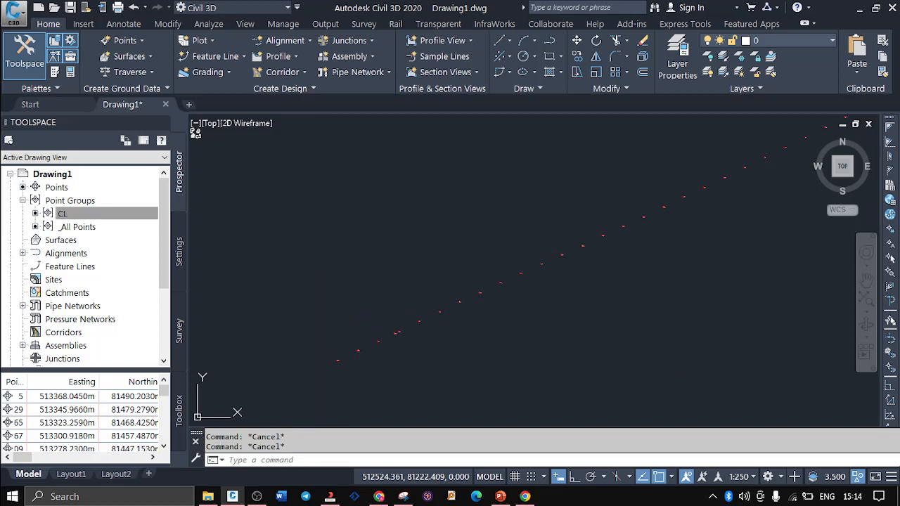
- Save the drawing as AY work in the Project folder on drive E:
key(ctrl+s)
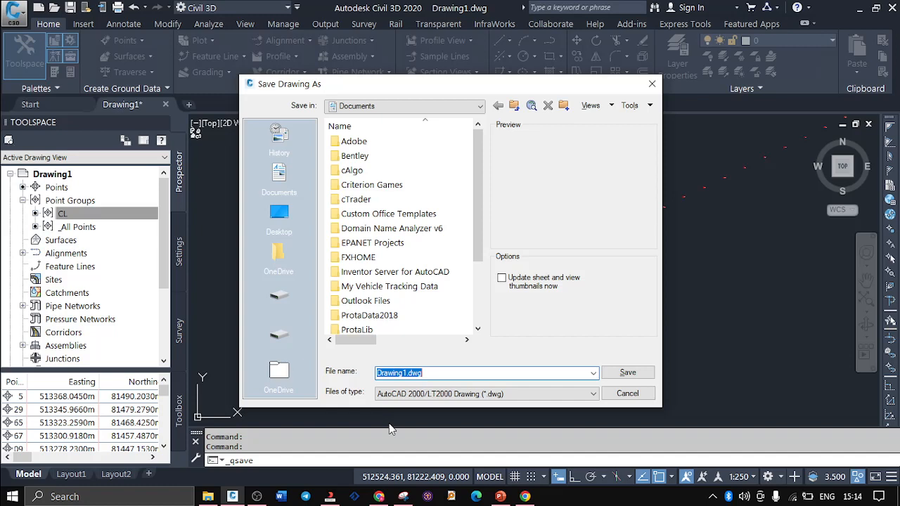
text(AY )
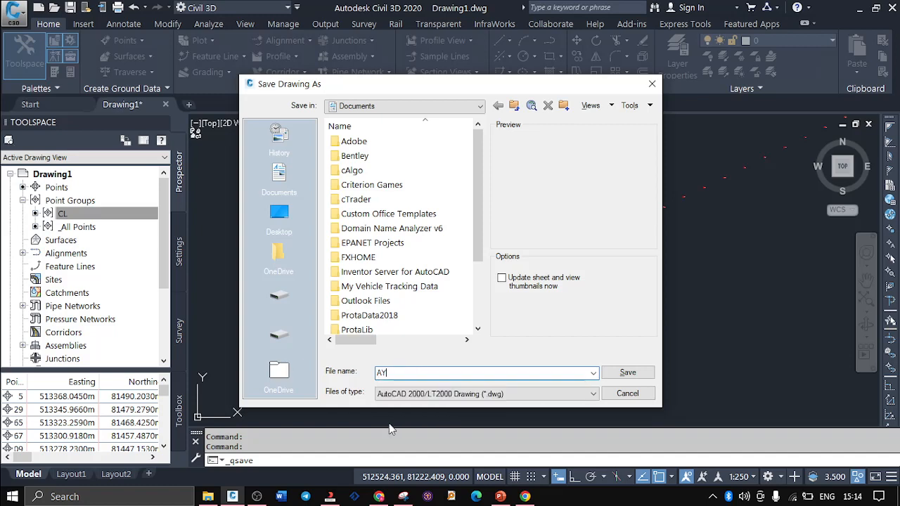
text(work)
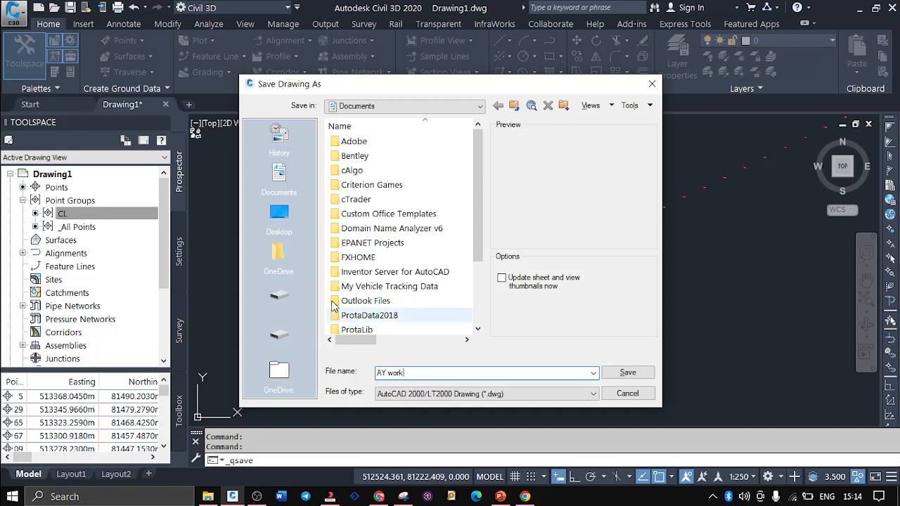
click(279, 299)
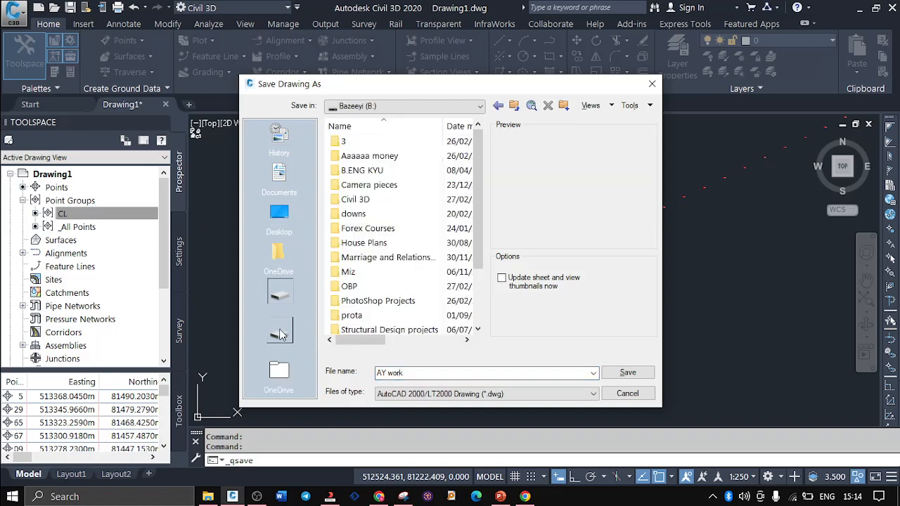
click(280, 332)
click(354, 262)
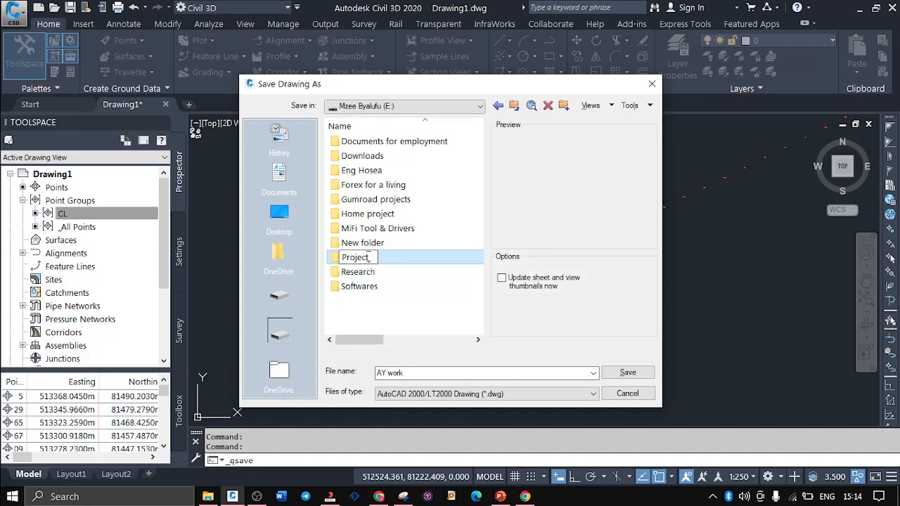
double_click(391, 259)
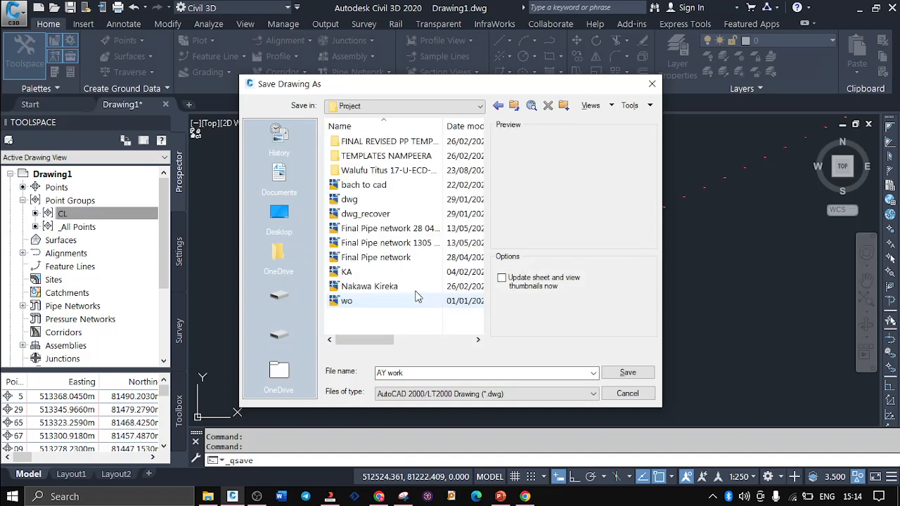
click(628, 374)
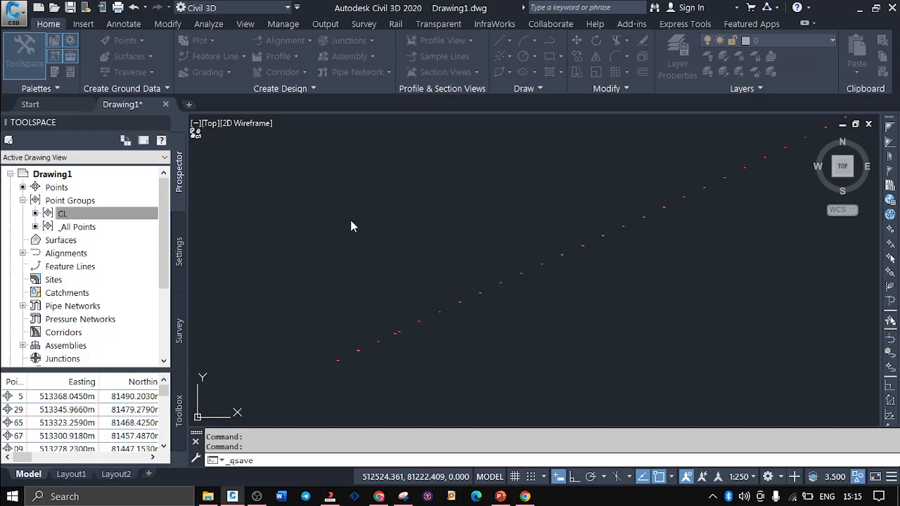
click(257, 497)
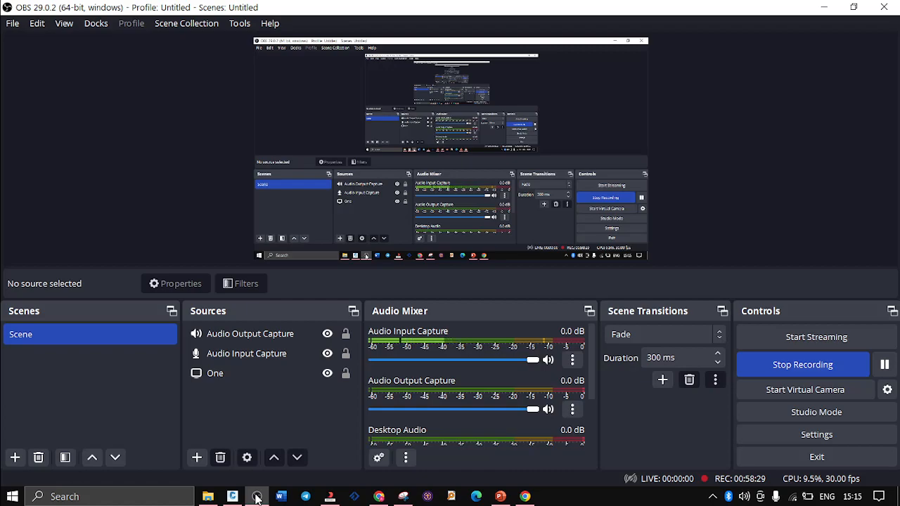
click(257, 496)
- Save the drawing again and list the points of the _All Points group
key(ctrl+s)
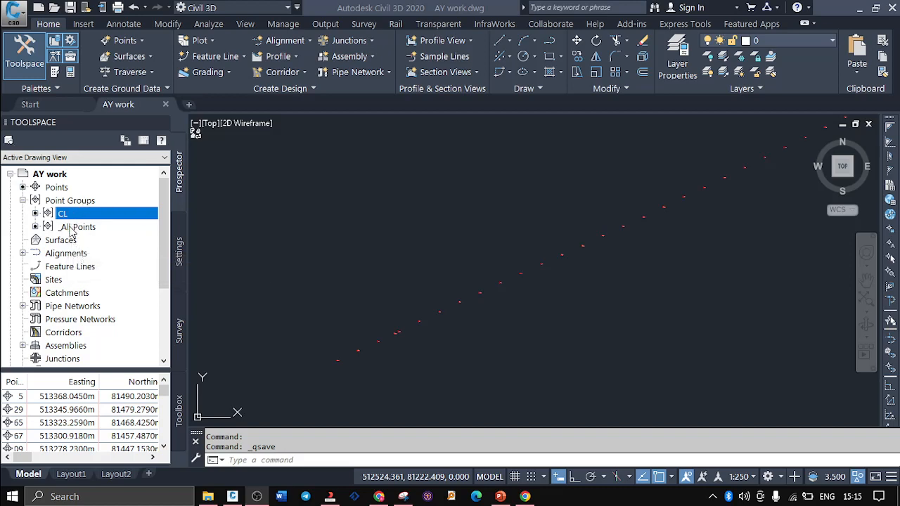
click(73, 230)
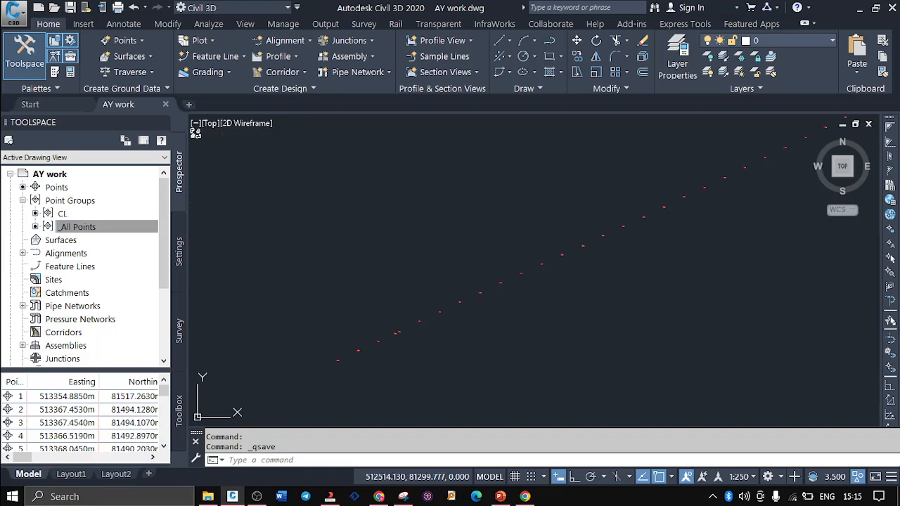
click(209, 497)
double_click(234, 191)
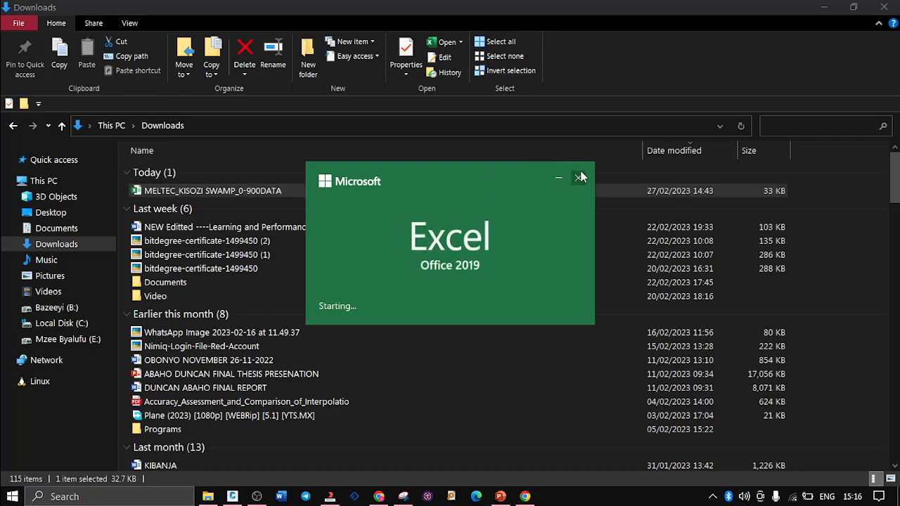
click(580, 178)
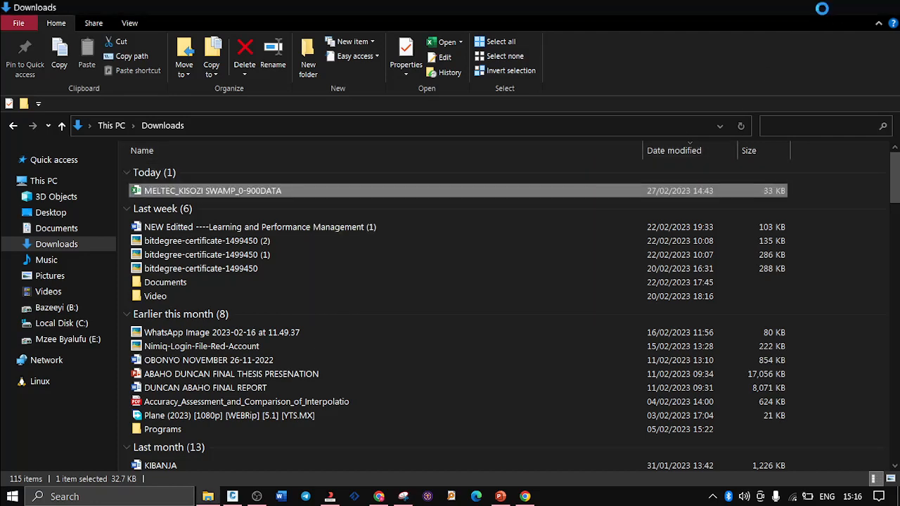
click(826, 10)
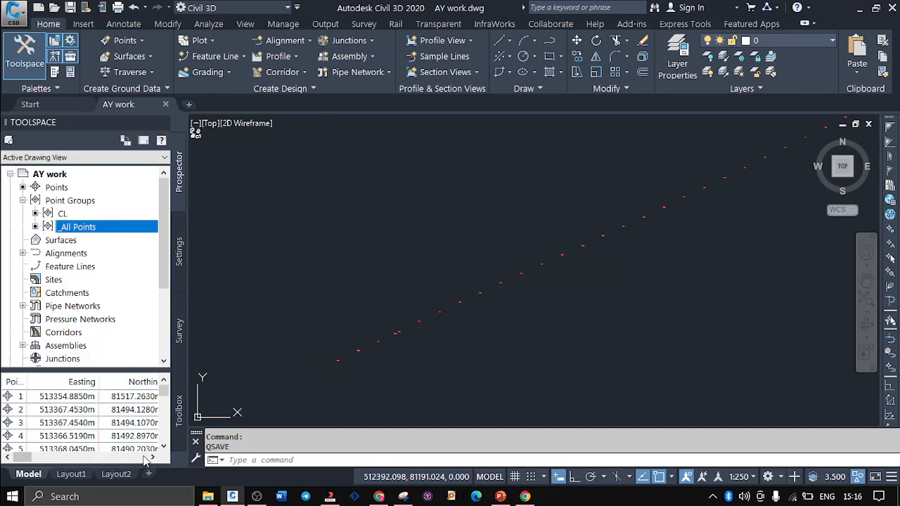
- View the raw descriptions of the points in the _All Points group and save the drawing
click(154, 458)
drag(154, 458, 150, 459)
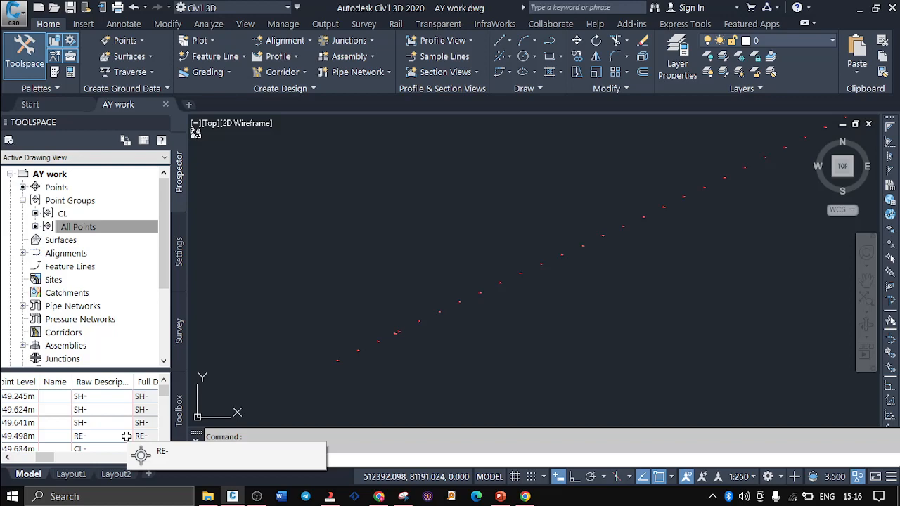
key(ctrl+s)
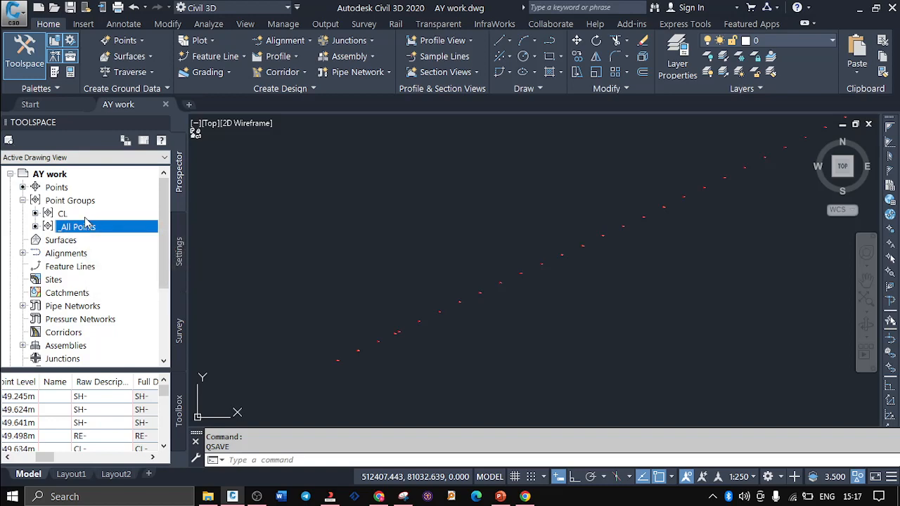
- Collapse the point groups list and end the object isolation from a selected CL point
click(23, 201)
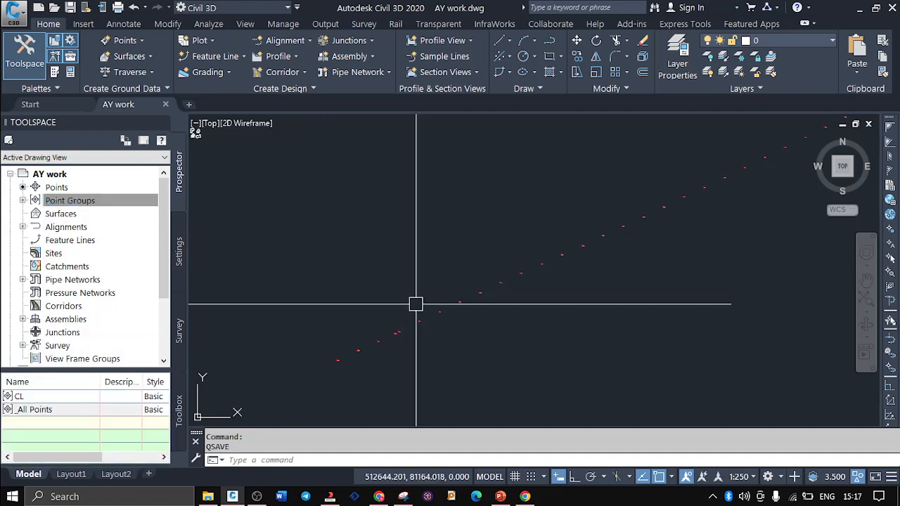
scroll(416, 304, up, 5)
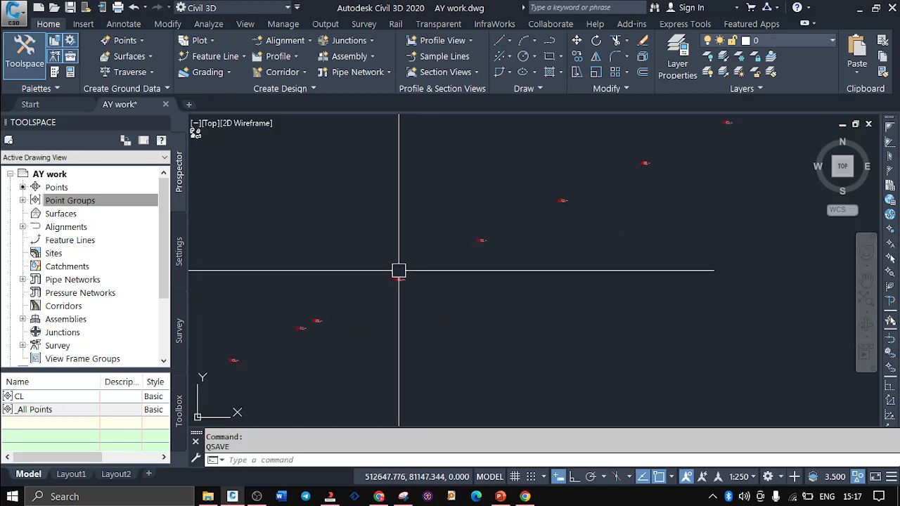
click(399, 278)
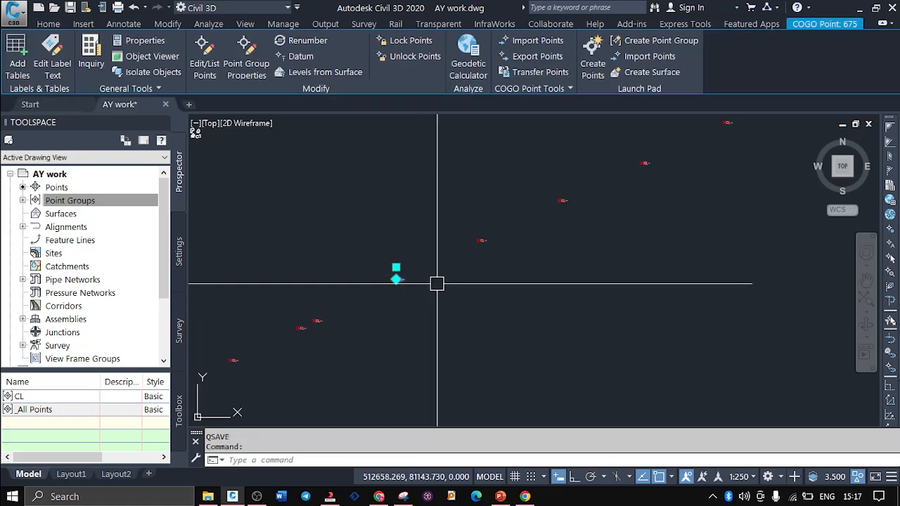
right_click(462, 290)
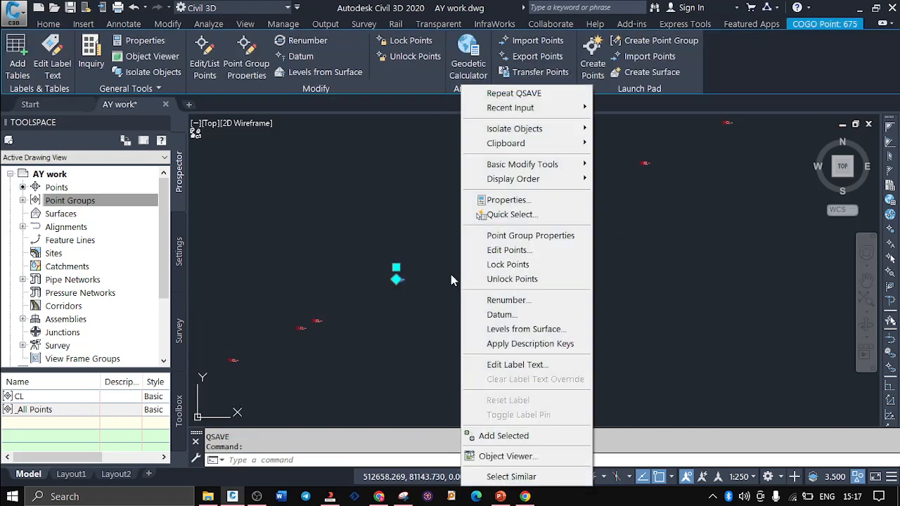
mouse_move(535, 133)
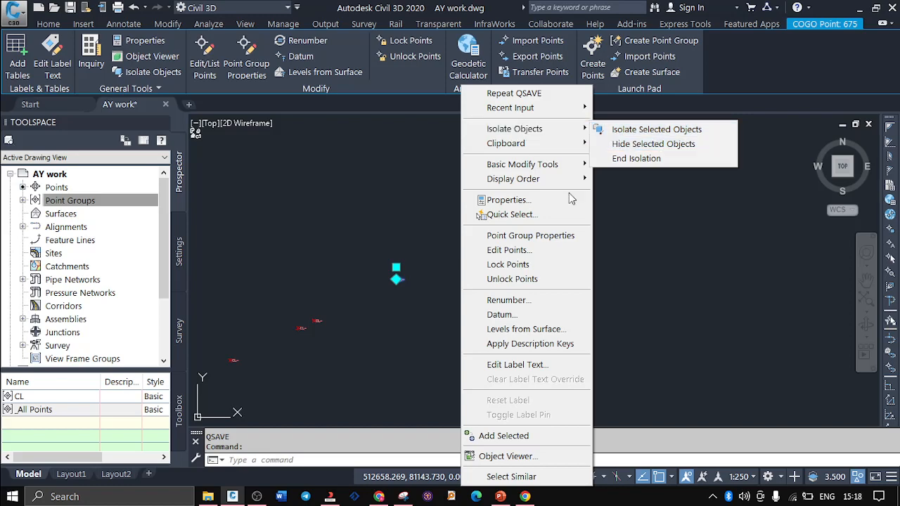
click(402, 237)
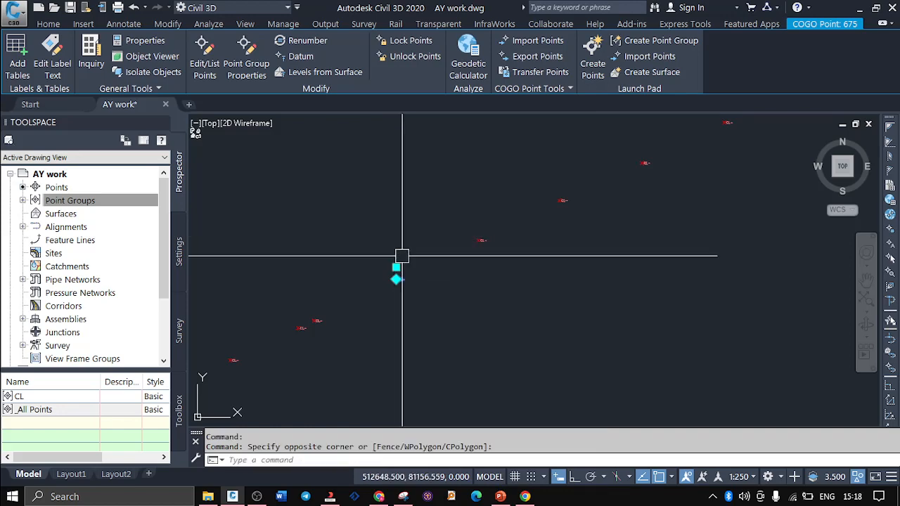
right_click(441, 292)
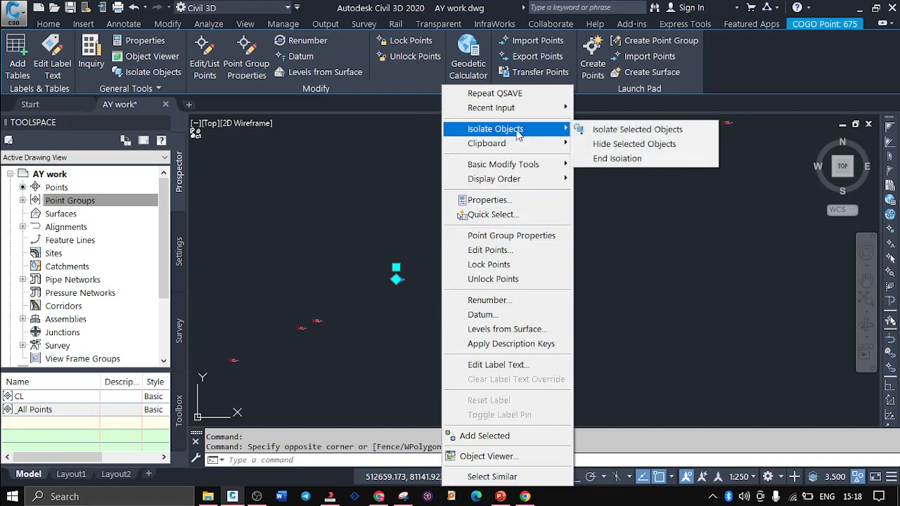
click(616, 159)
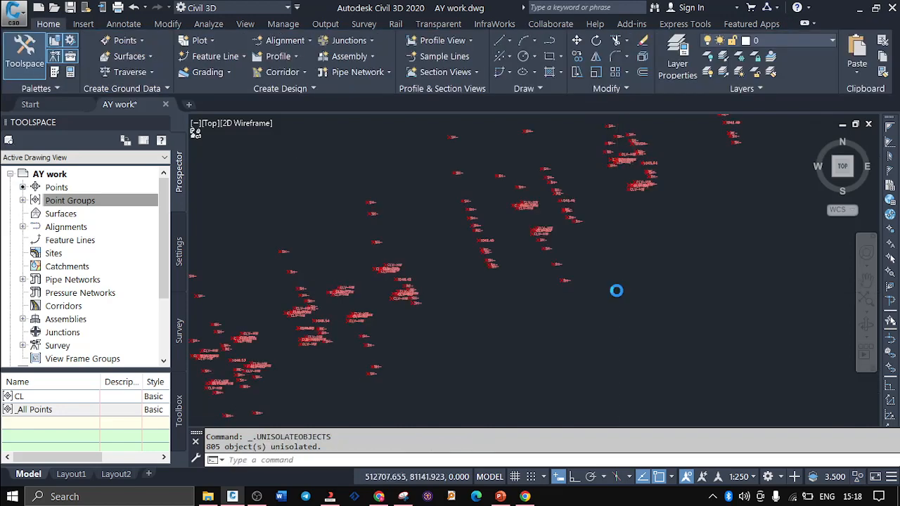
- Zoom to the drawing extents and view the complete set of survey points
scroll(617, 290, down, 3)
scroll(683, 291, down, 2)
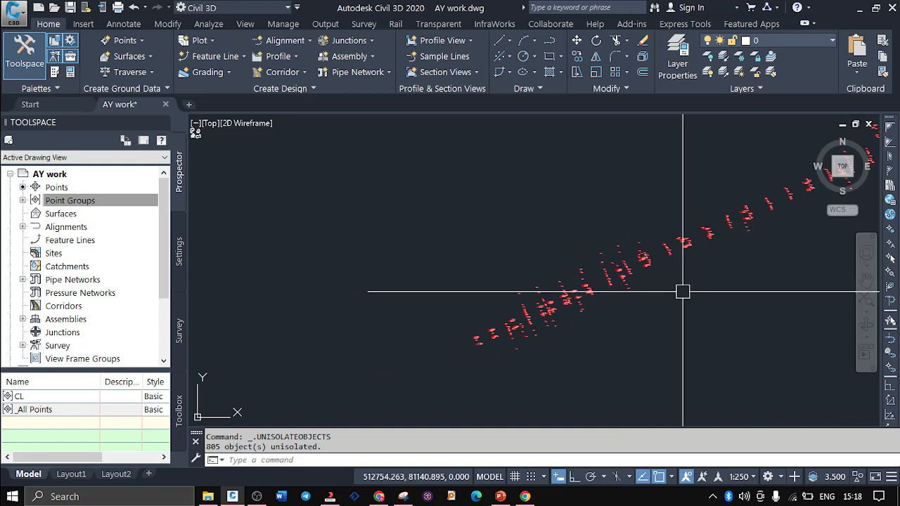
scroll(683, 292, down, 2)
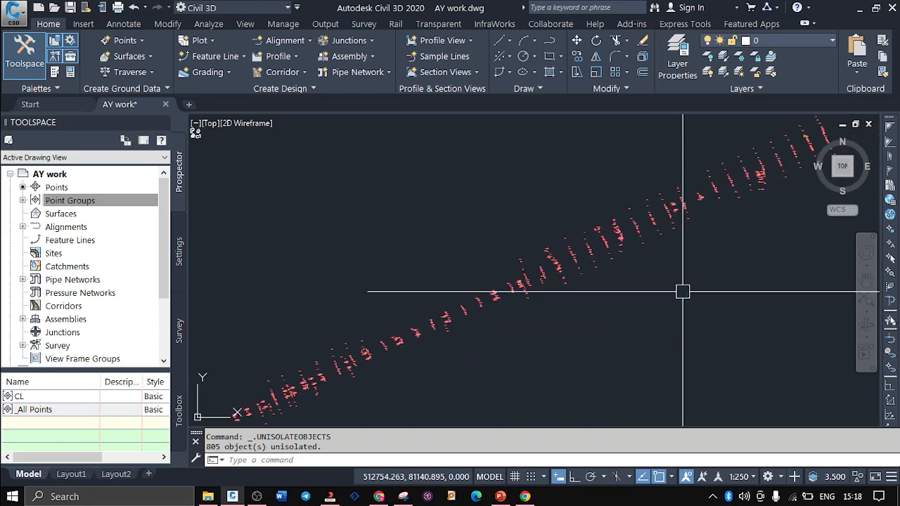
middle_click(682, 291)
scroll(683, 291, down, 2)
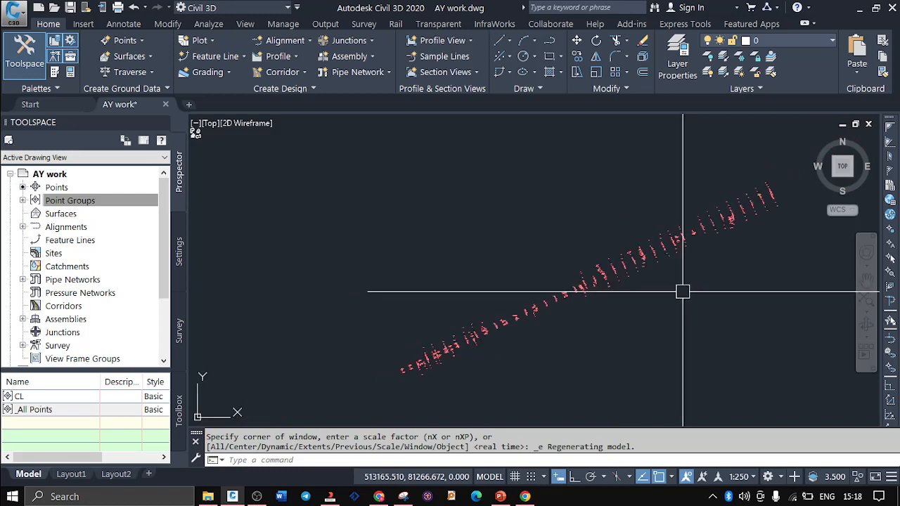
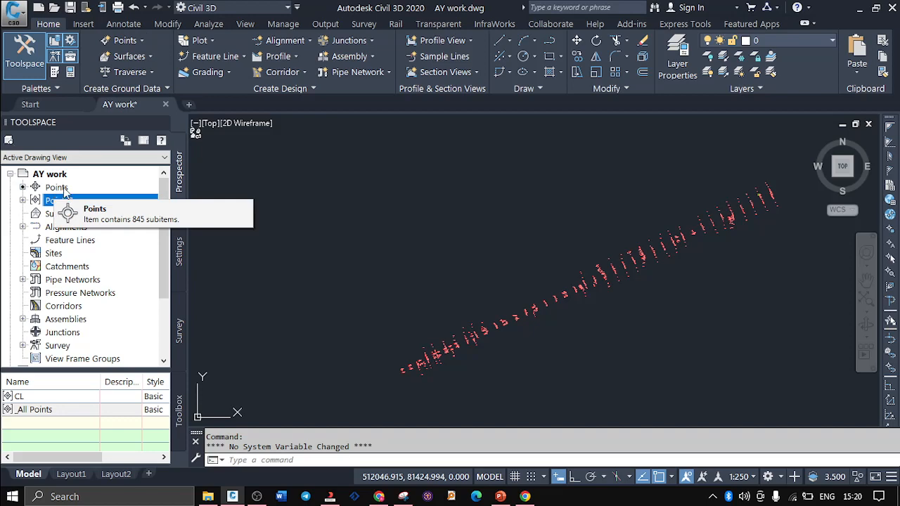
click(57, 189)
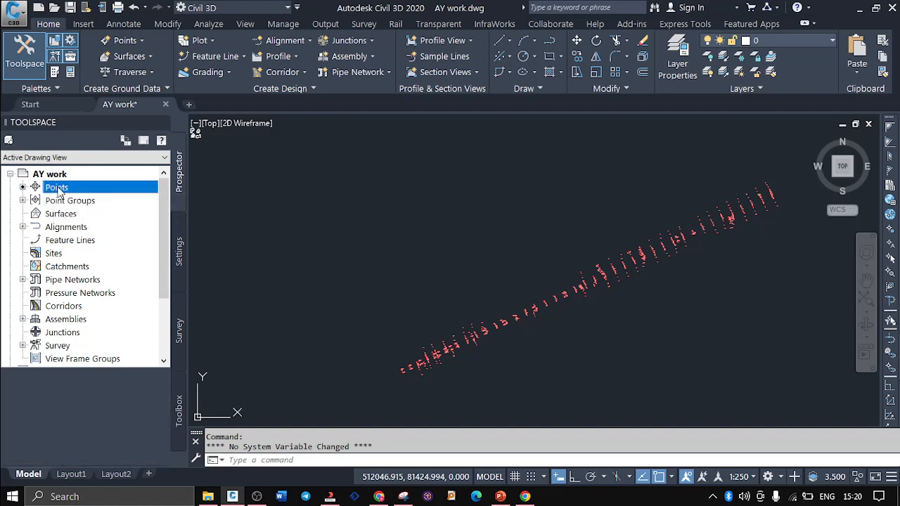
right_click(59, 191)
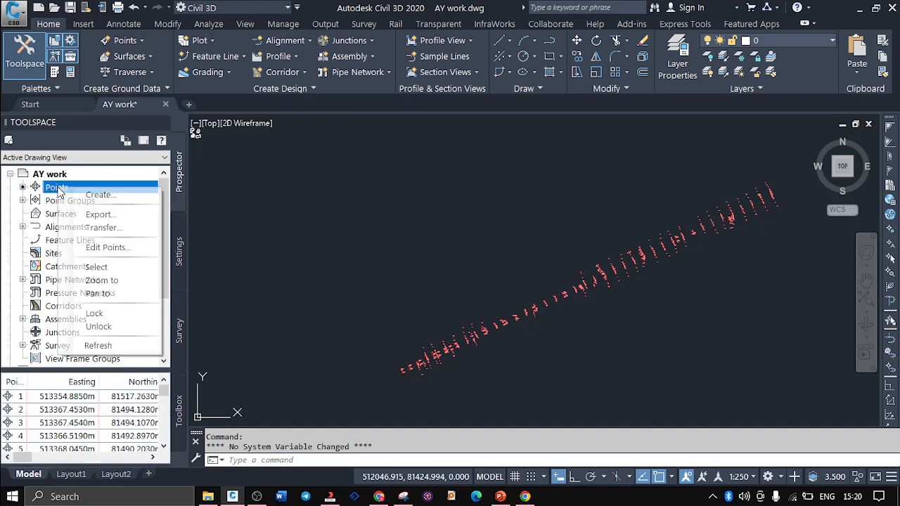
click(100, 199)
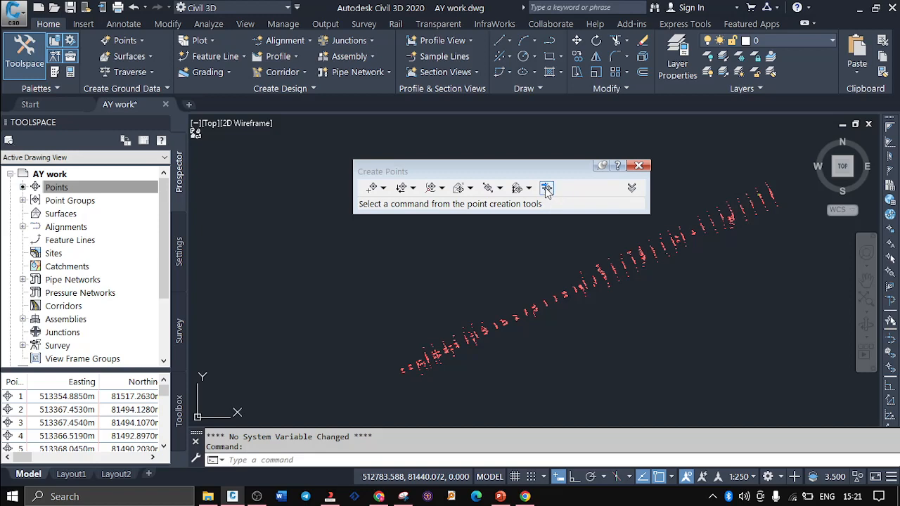
click(639, 167)
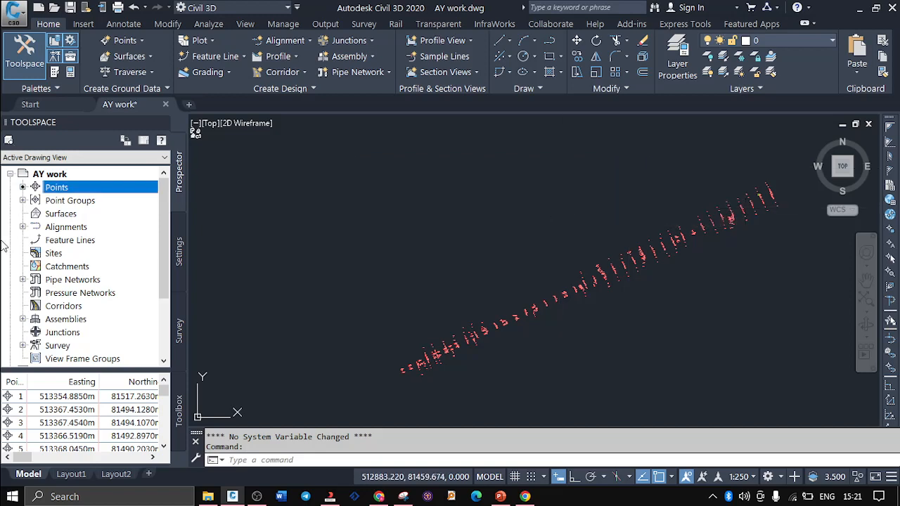
- Start creating a new surface in the AY work drawing and name it Eg
click(61, 214)
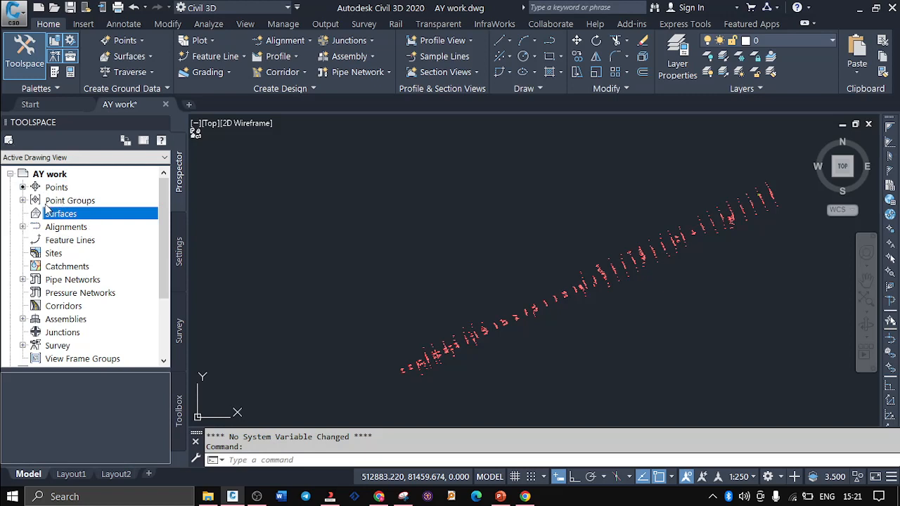
click(151, 57)
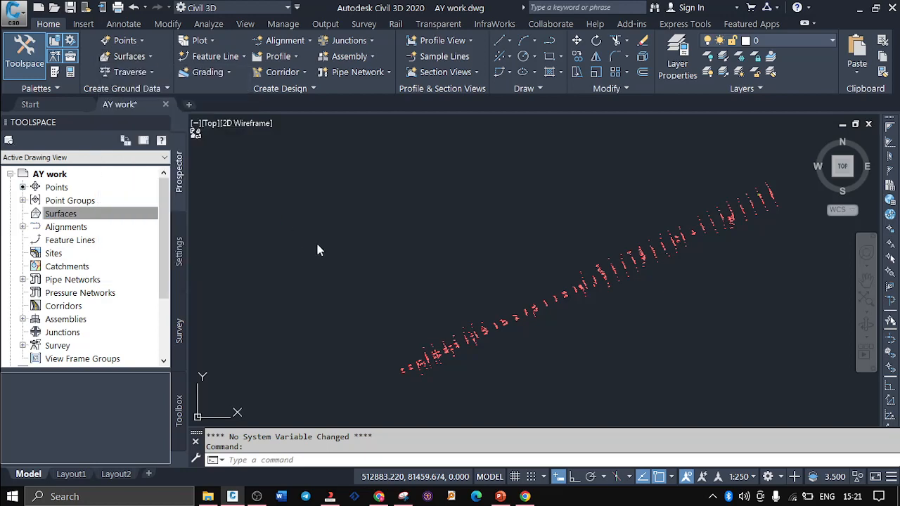
click(64, 214)
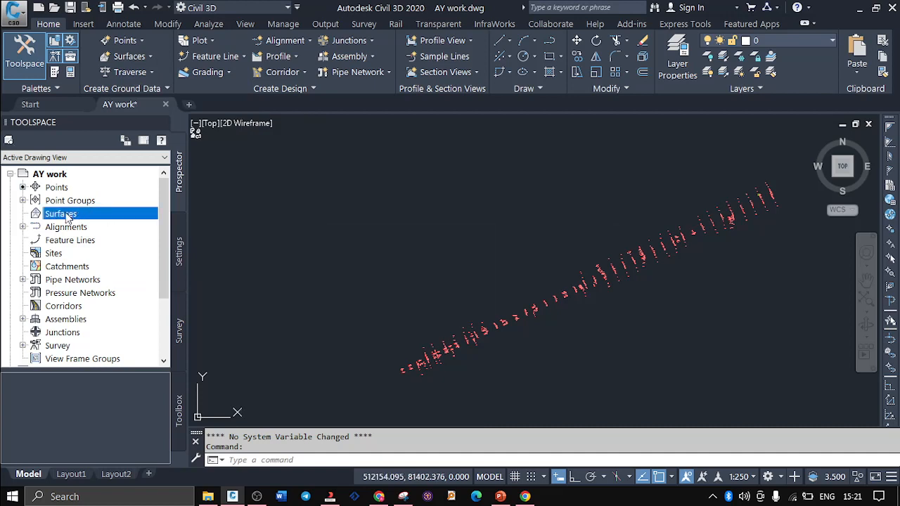
right_click(67, 218)
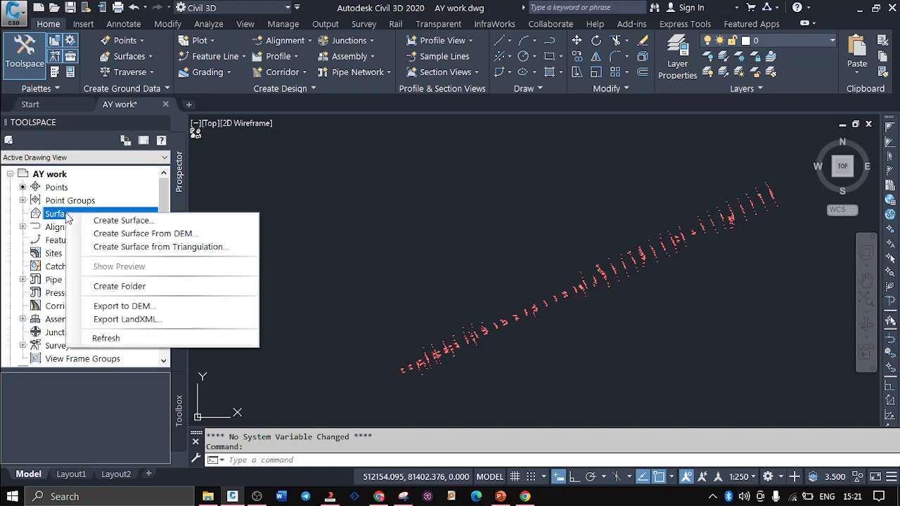
click(114, 221)
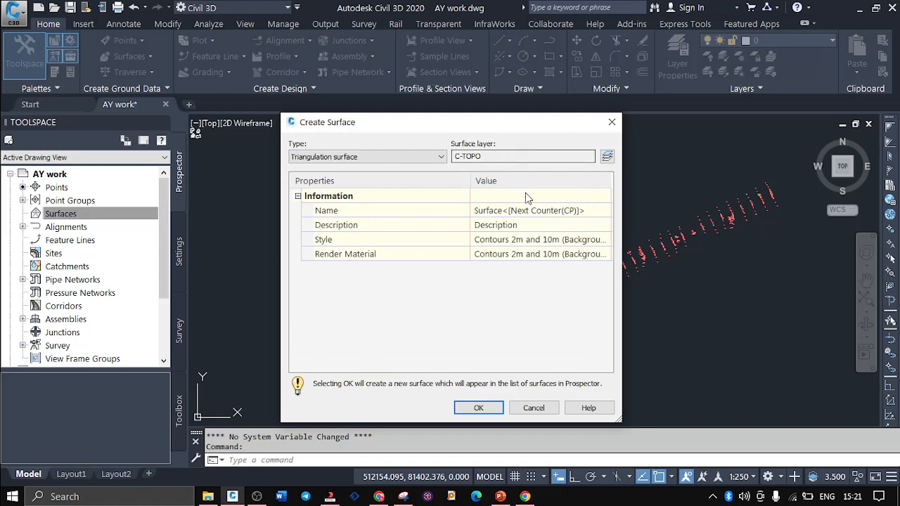
click(537, 209)
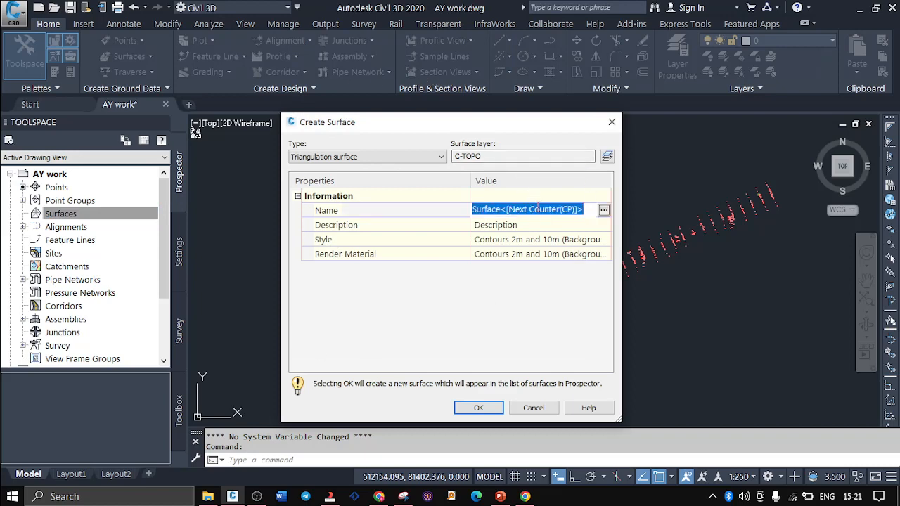
text(Eg)
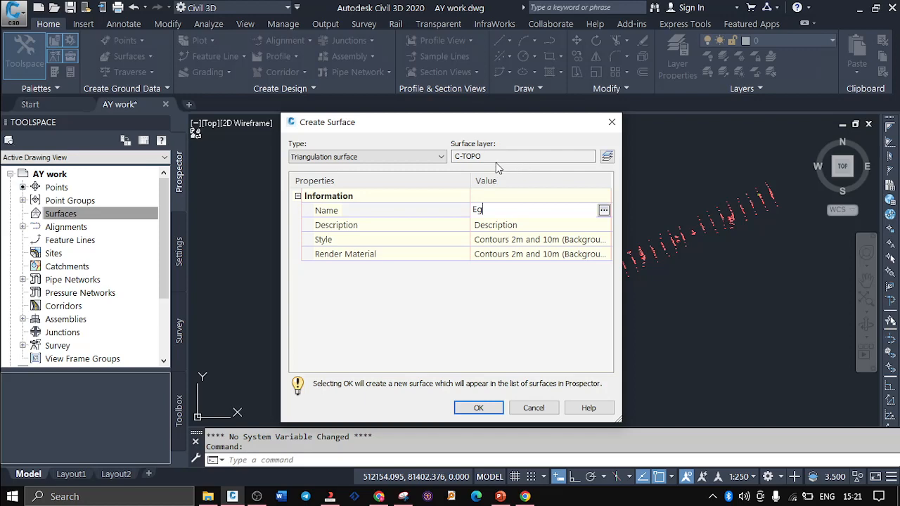
- Review the available surface types and choose Triangulation surface for Eg
click(415, 156)
click(415, 158)
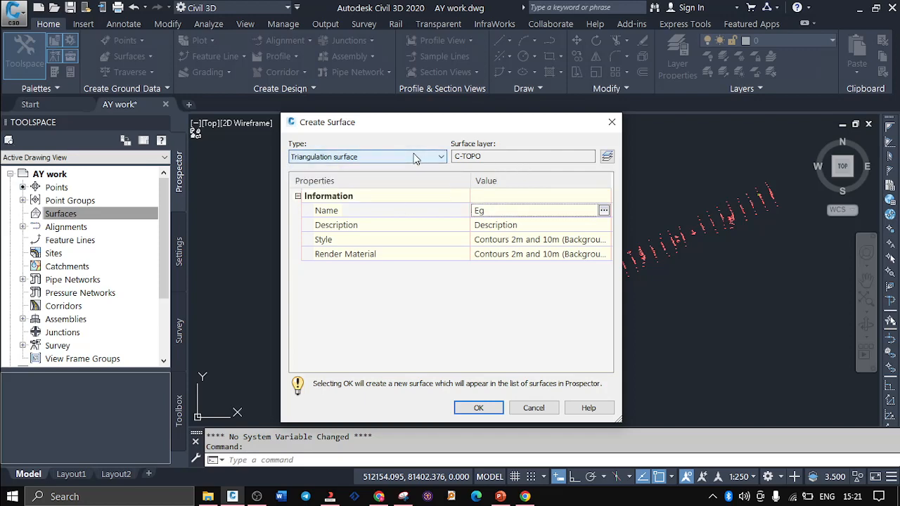
click(363, 161)
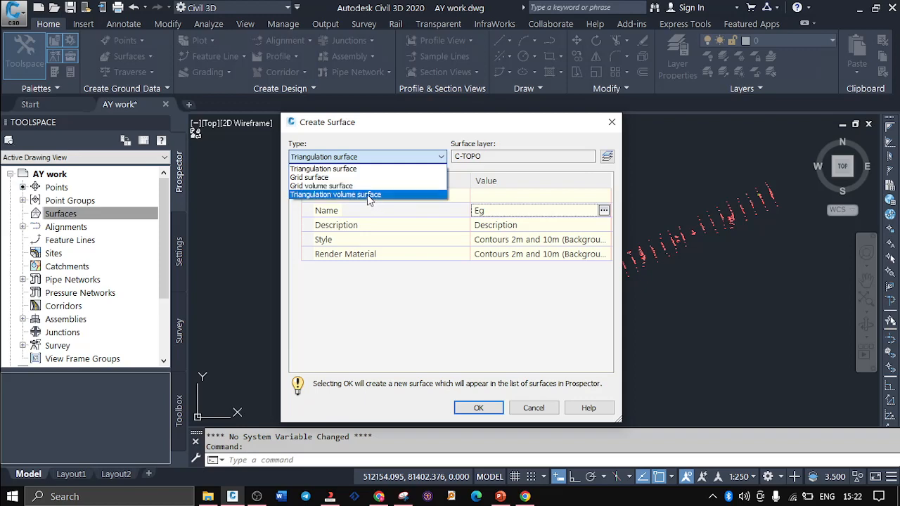
click(345, 170)
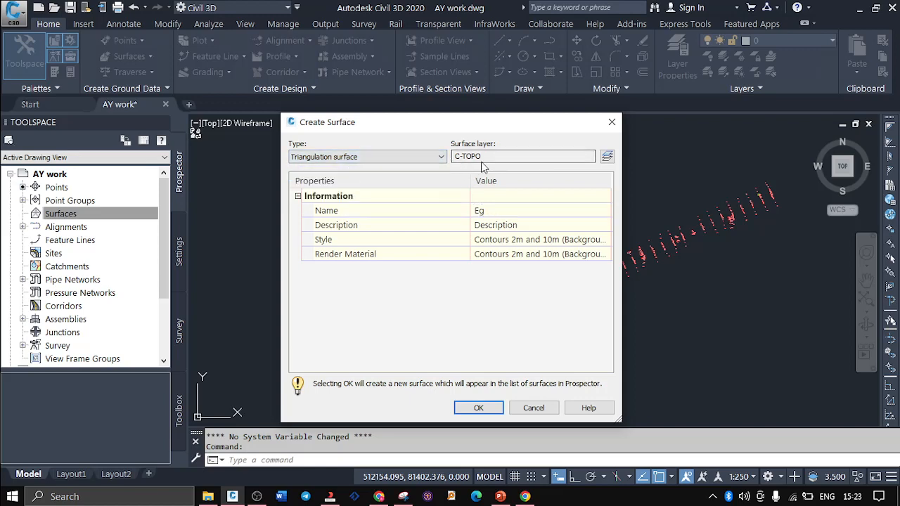
click(607, 157)
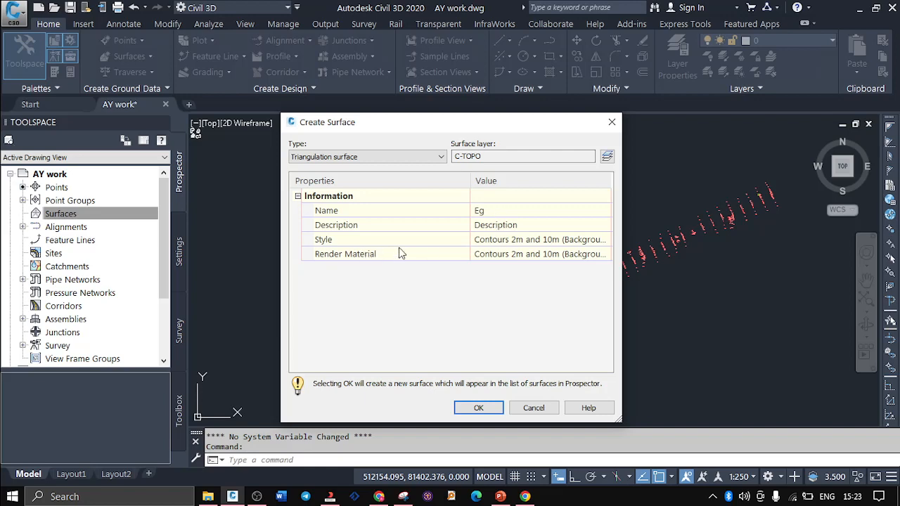
- Set the Eg surface's style to Contours 1m and 5m (Design) and create the surface
click(507, 244)
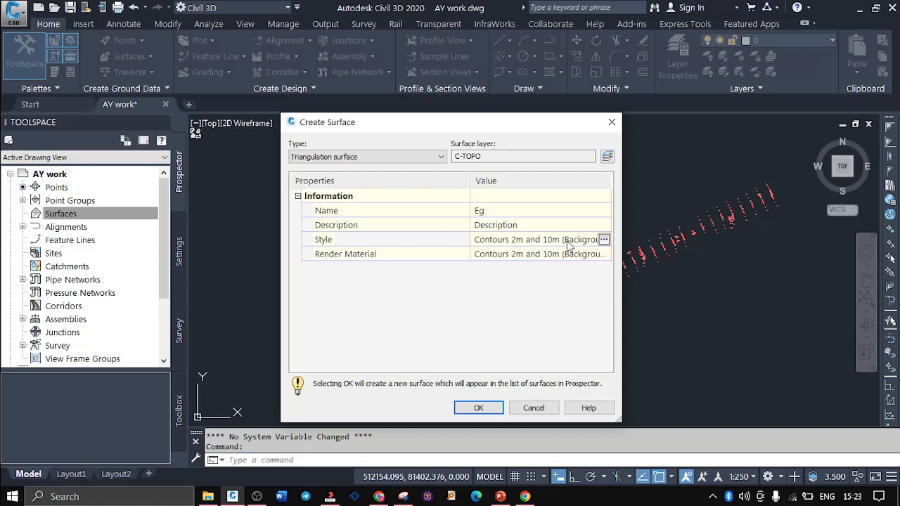
click(604, 240)
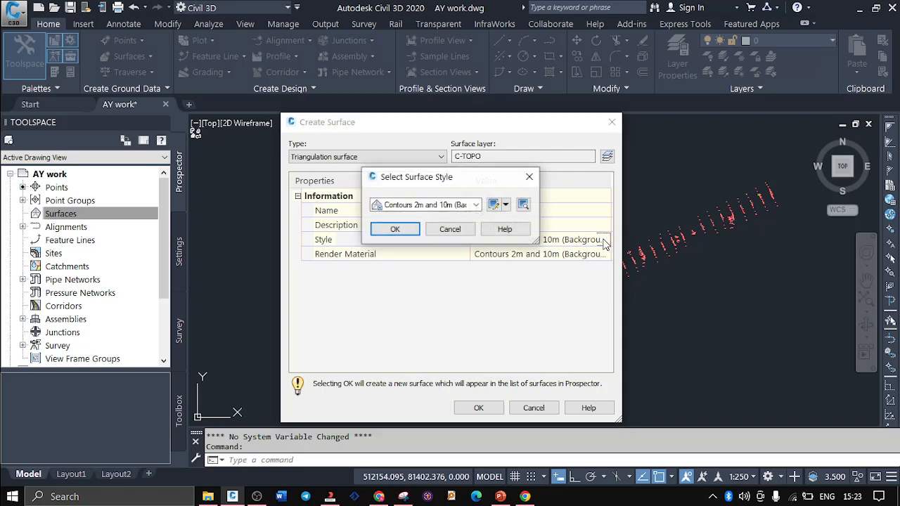
click(476, 204)
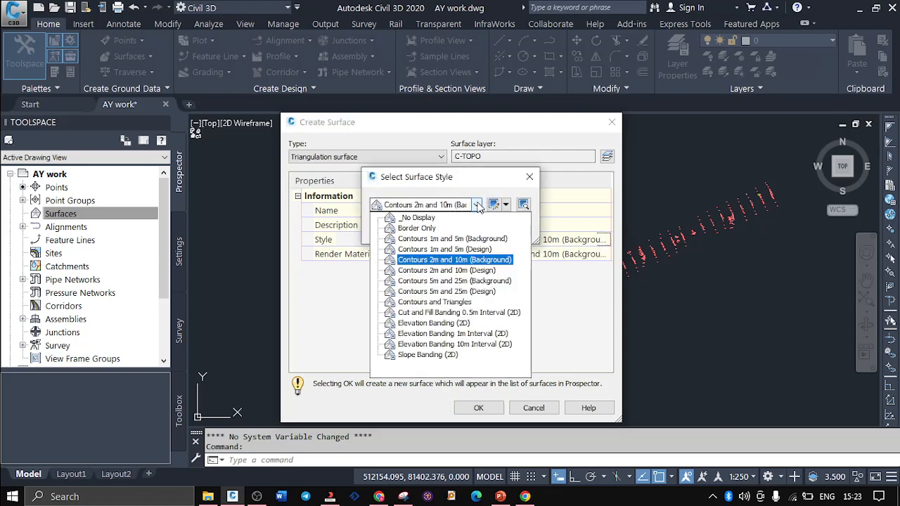
click(461, 250)
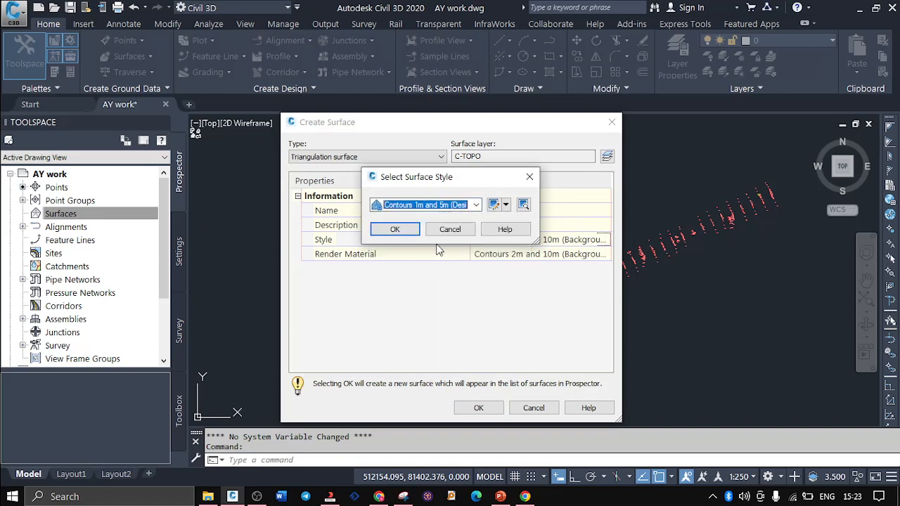
click(403, 230)
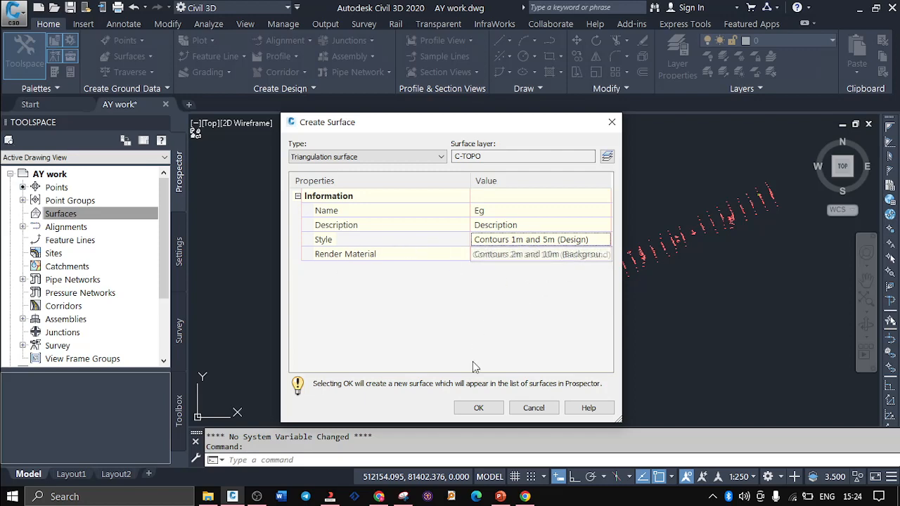
click(478, 409)
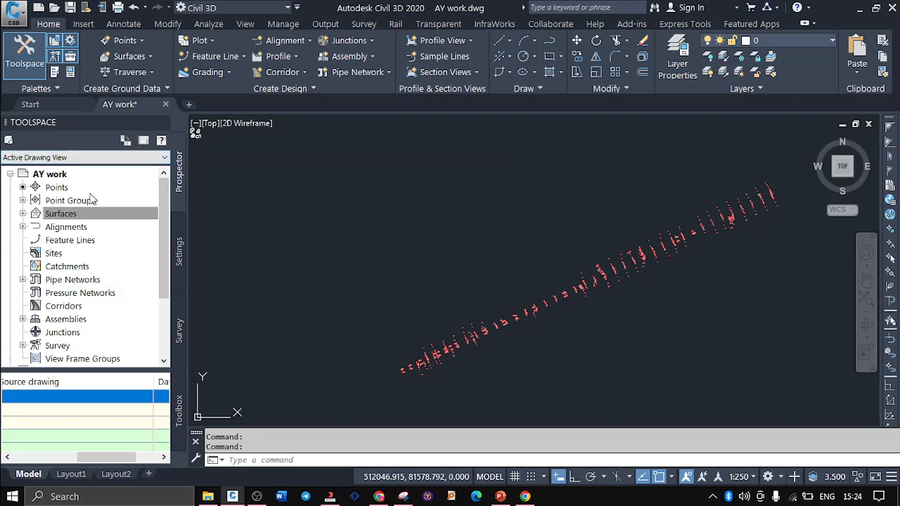
- Add the _All Points point group to the definition of the Eg surface
click(22, 214)
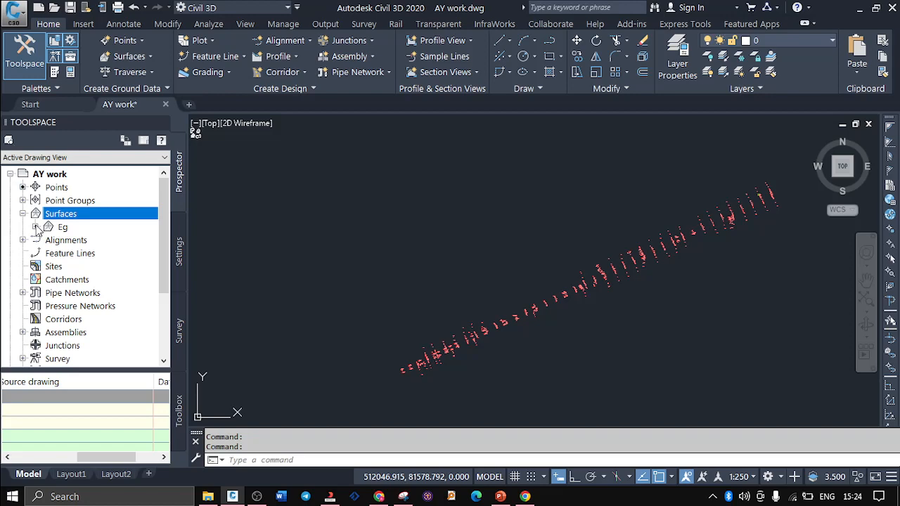
click(35, 227)
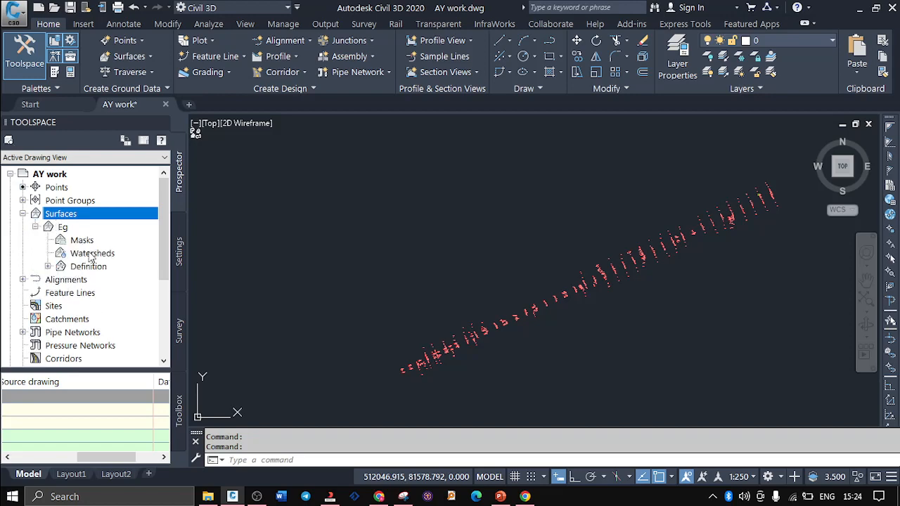
click(47, 266)
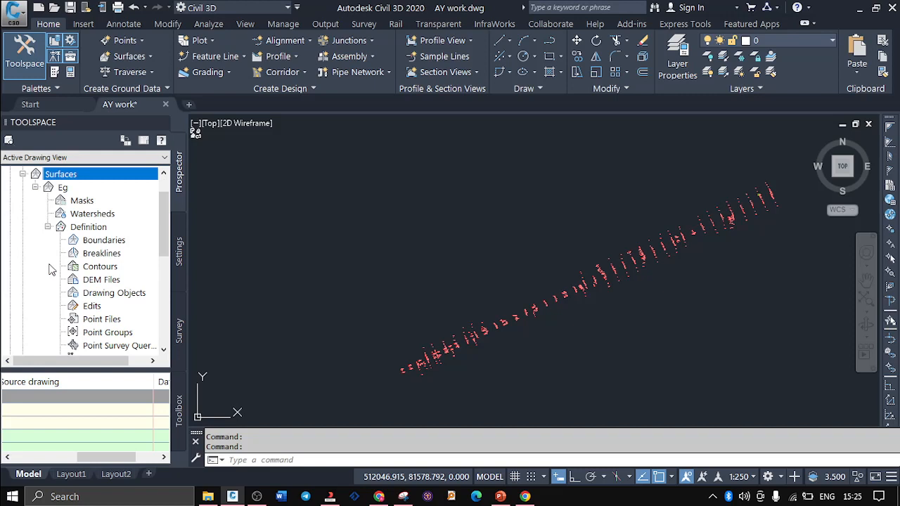
click(106, 333)
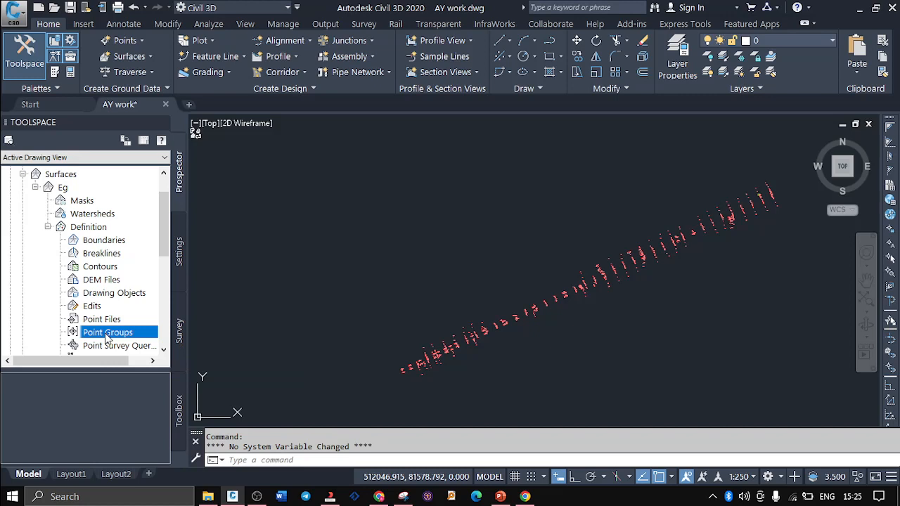
right_click(107, 337)
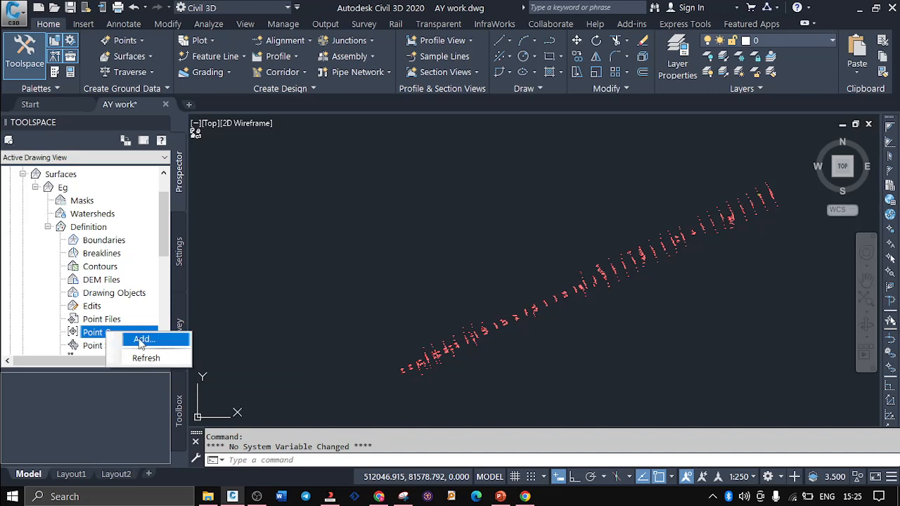
click(140, 339)
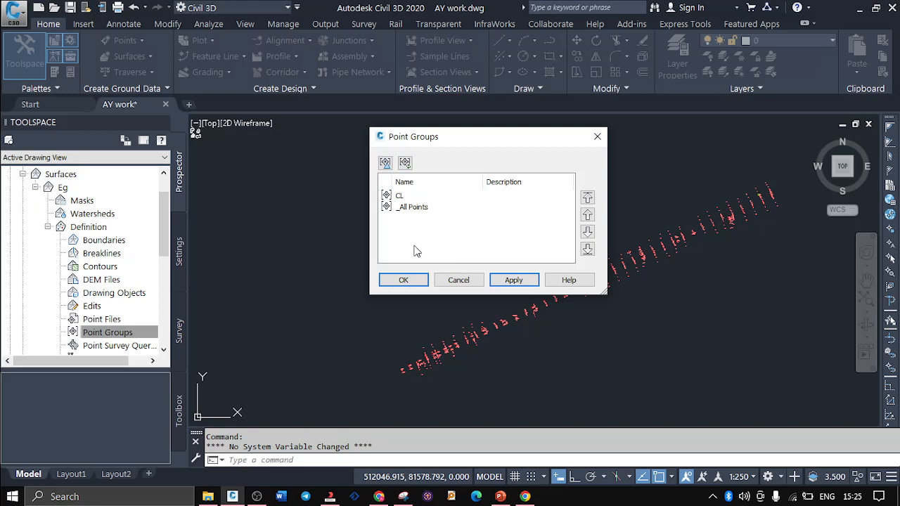
click(414, 209)
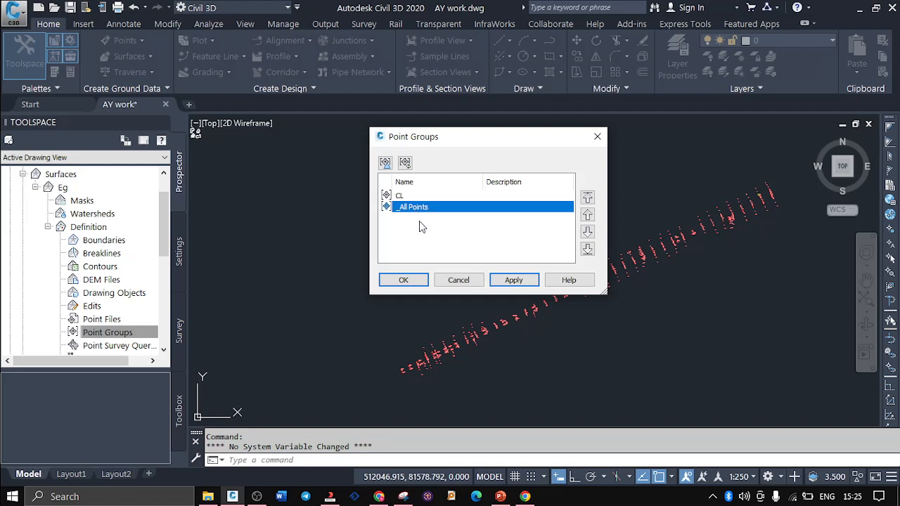
click(520, 280)
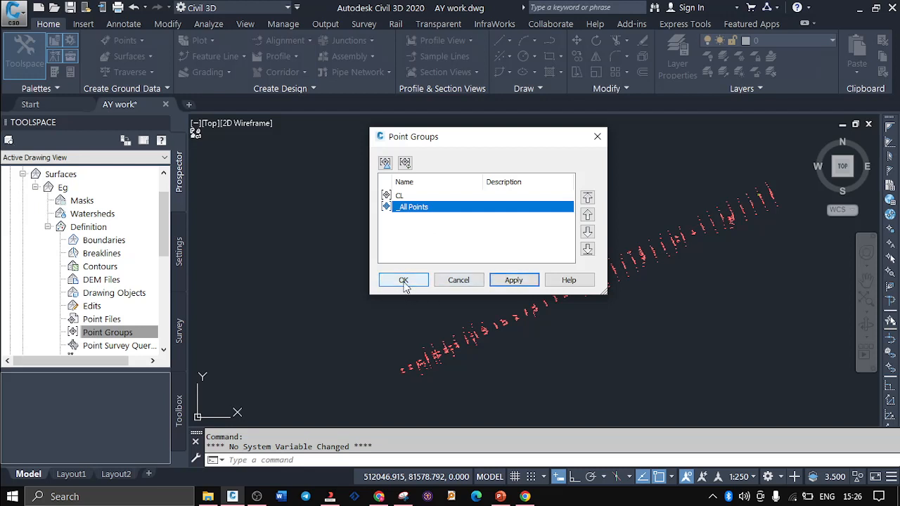
click(514, 280)
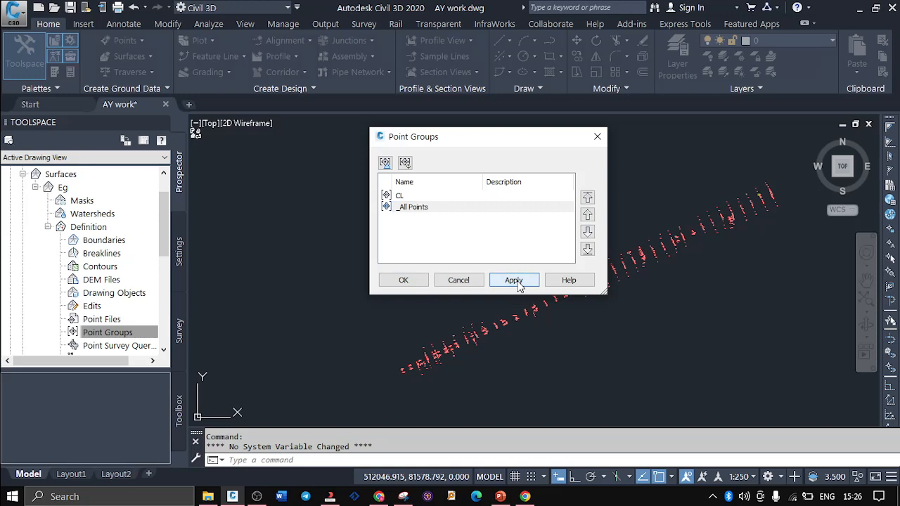
click(425, 200)
click(427, 207)
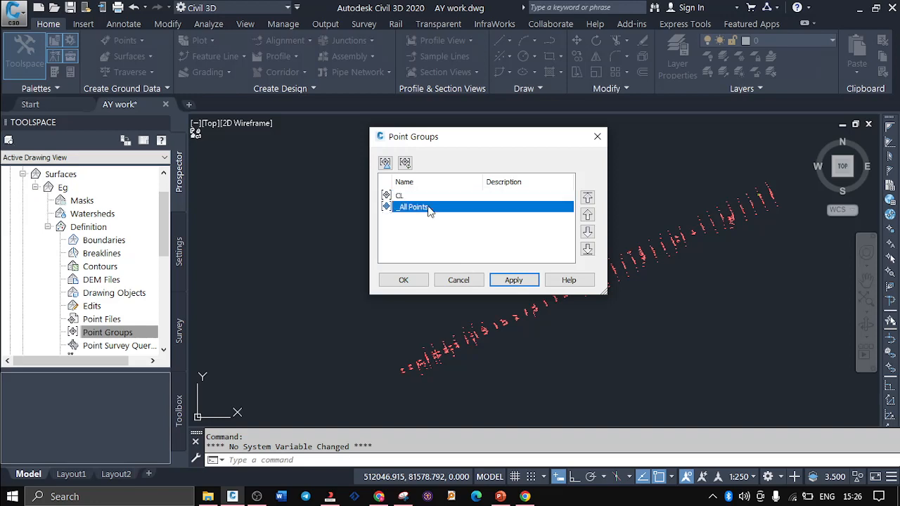
click(404, 280)
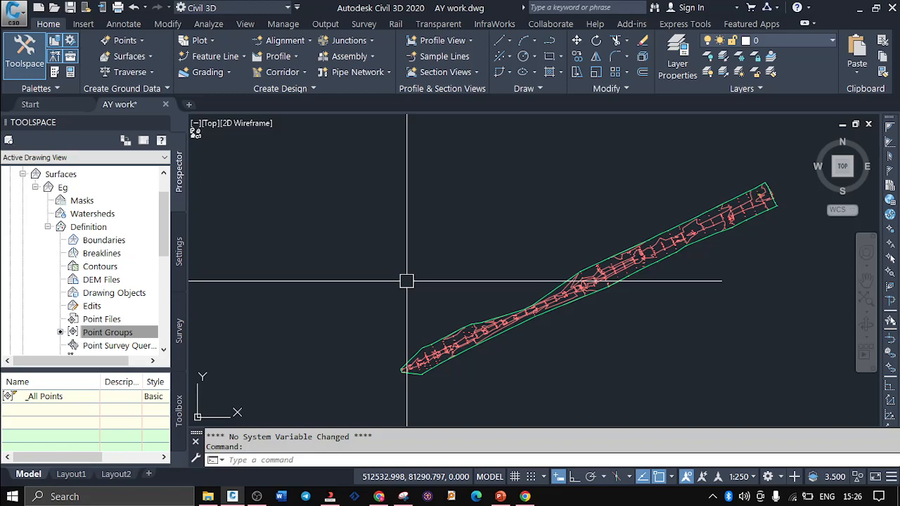
- Examine the contours and outer border of the Eg surface around the middle of the survey strip
scroll(567, 311, up, 4)
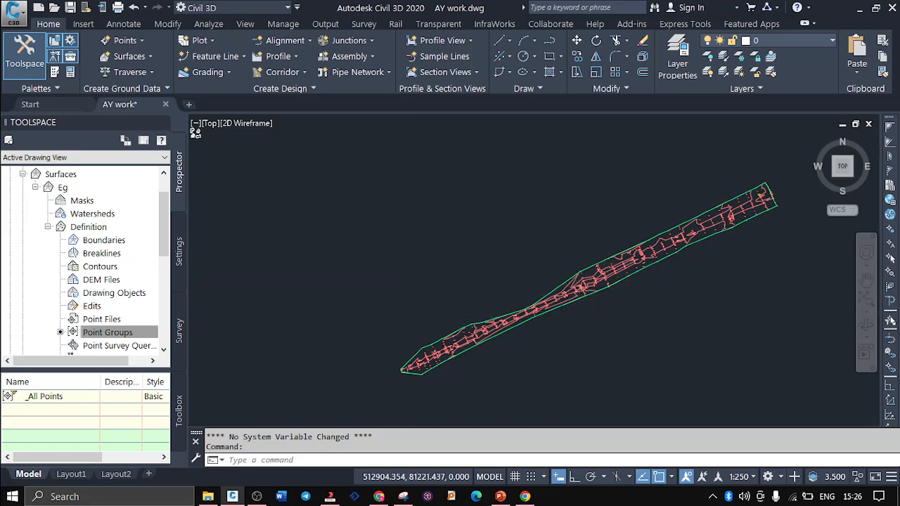
scroll(566, 311, up, 3)
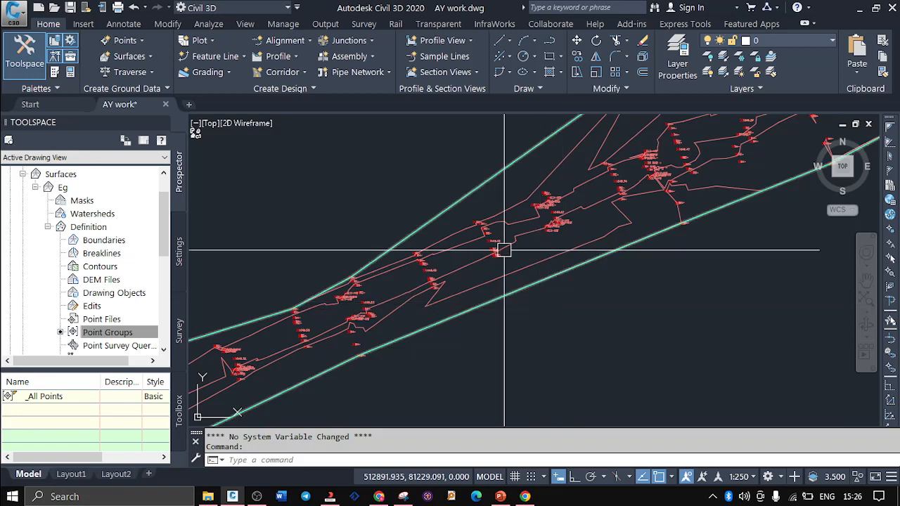
scroll(393, 182, down, 2)
scroll(408, 186, down, 2)
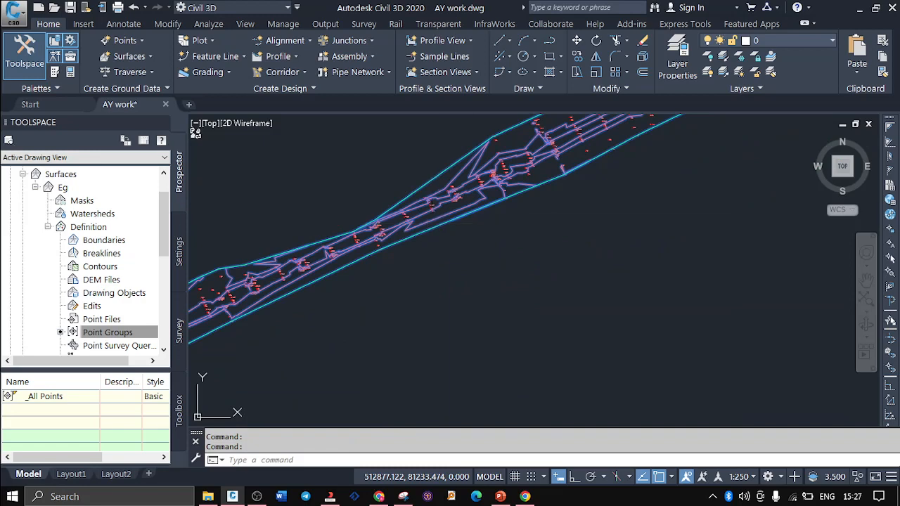
- Review the general information and default styles in the Eg surface's properties
click(434, 223)
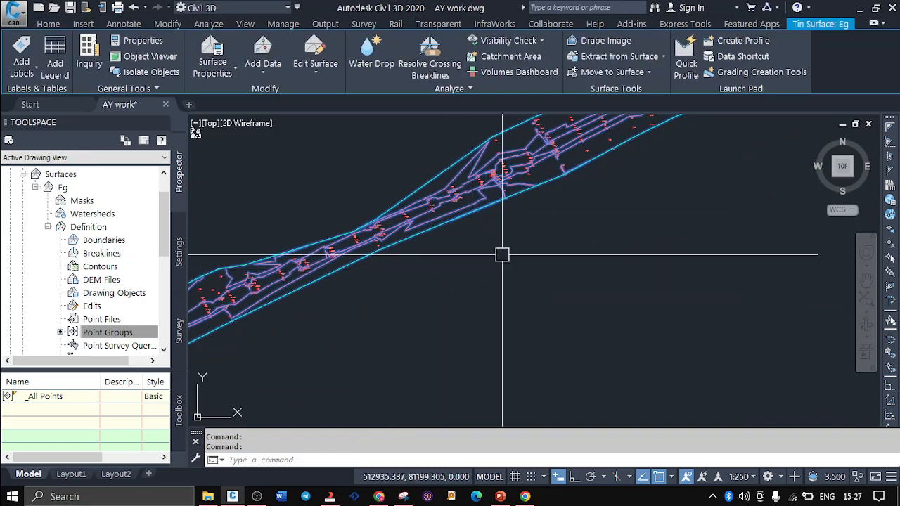
right_click(504, 249)
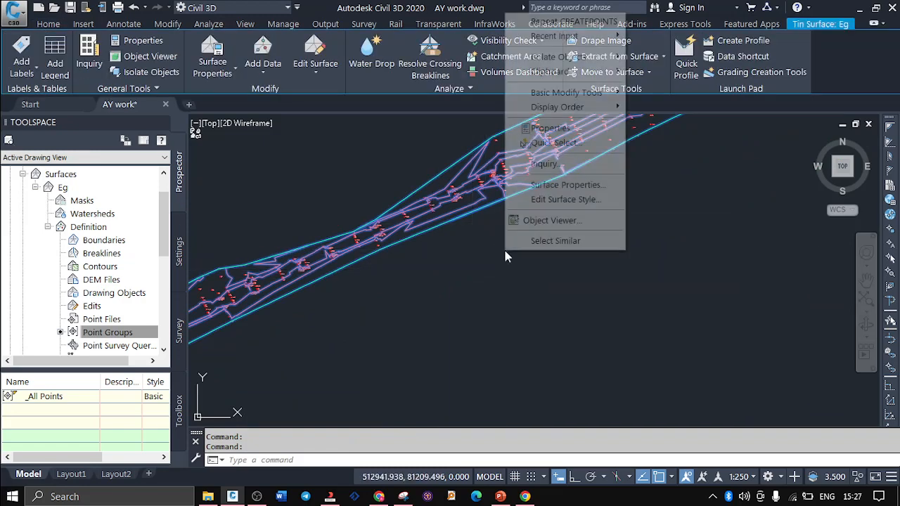
click(557, 186)
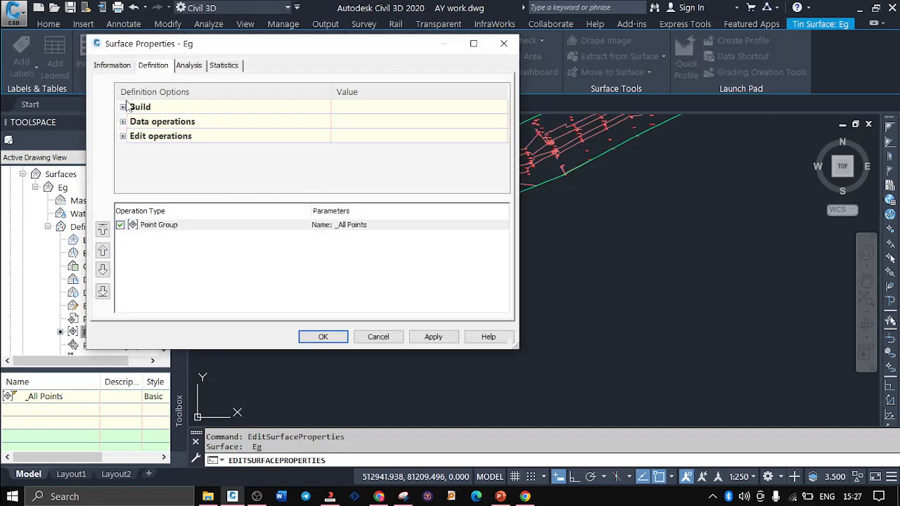
click(111, 65)
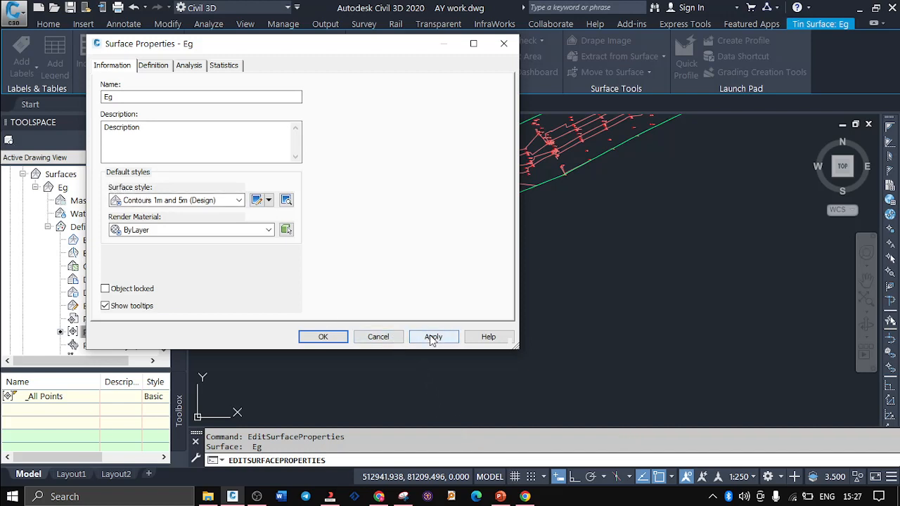
click(323, 337)
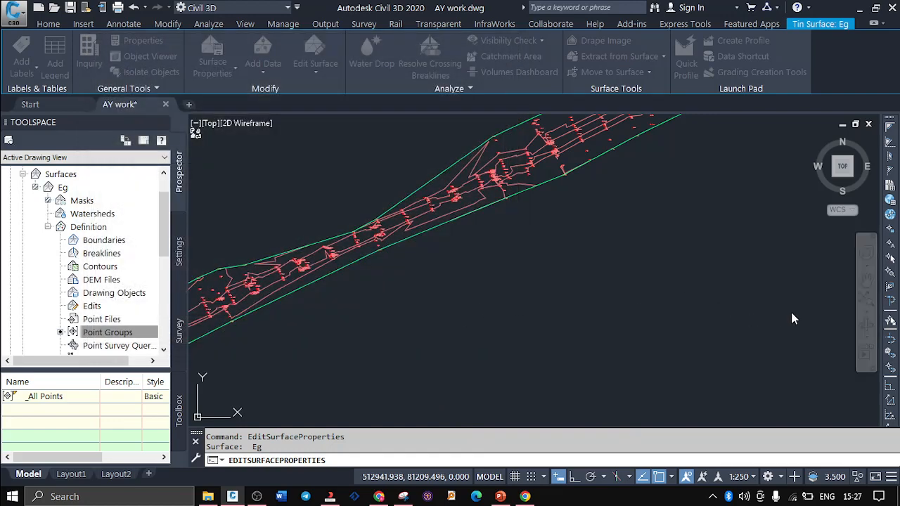
- Apply the Contours 2m and 10m (Design) style to the Eg surface
scroll(795, 319, down, 6)
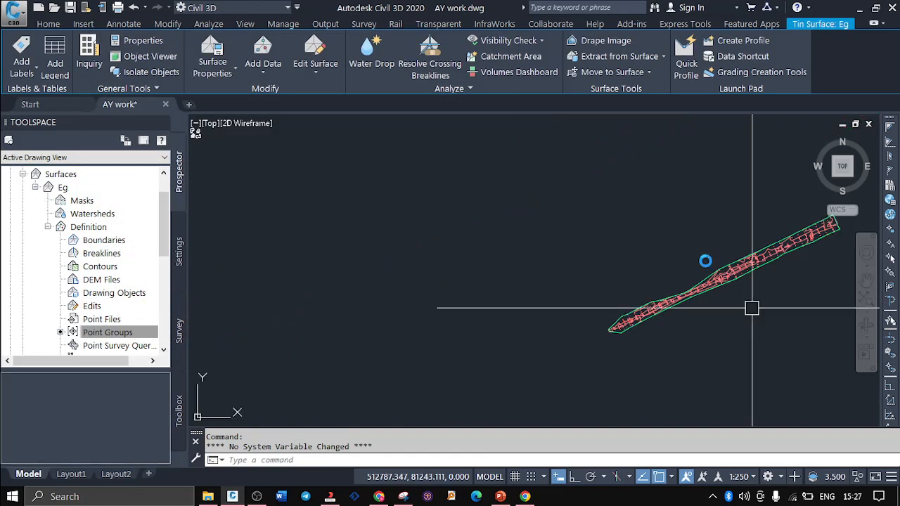
scroll(706, 261, up, 4)
scroll(706, 261, up, 5)
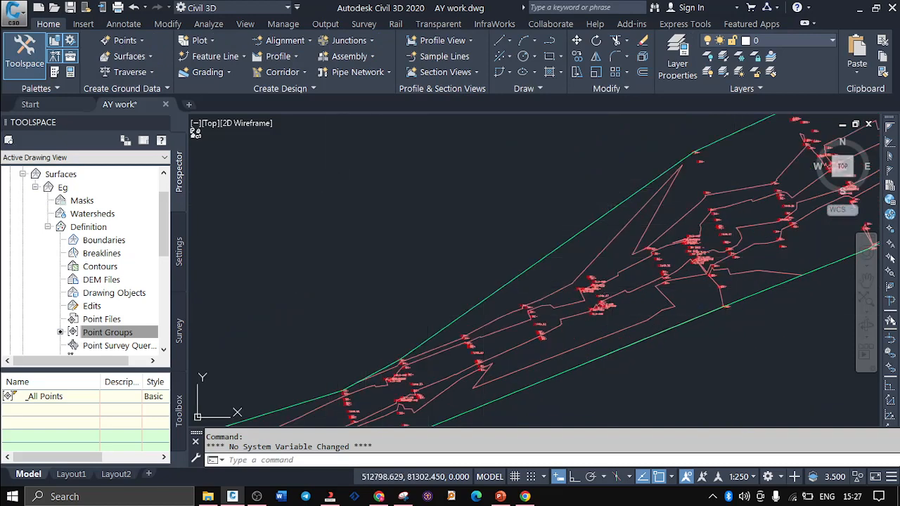
double_click(327, 183)
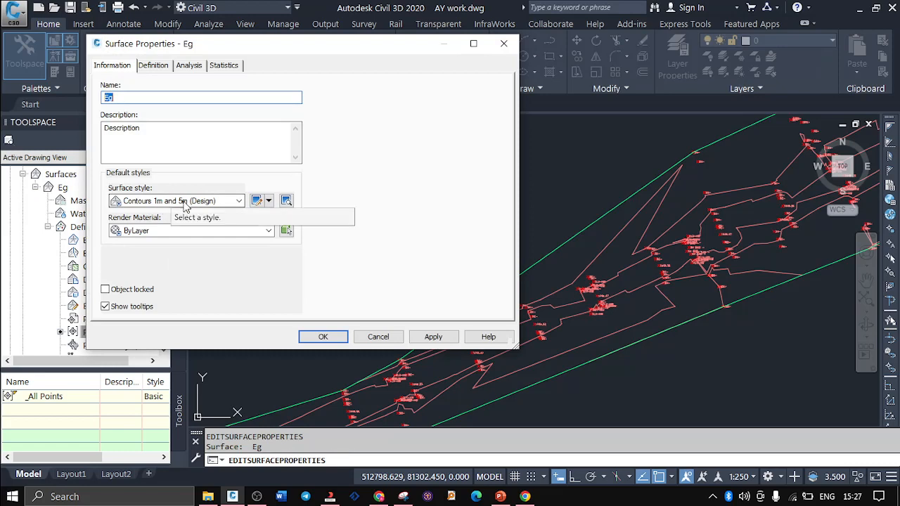
click(239, 201)
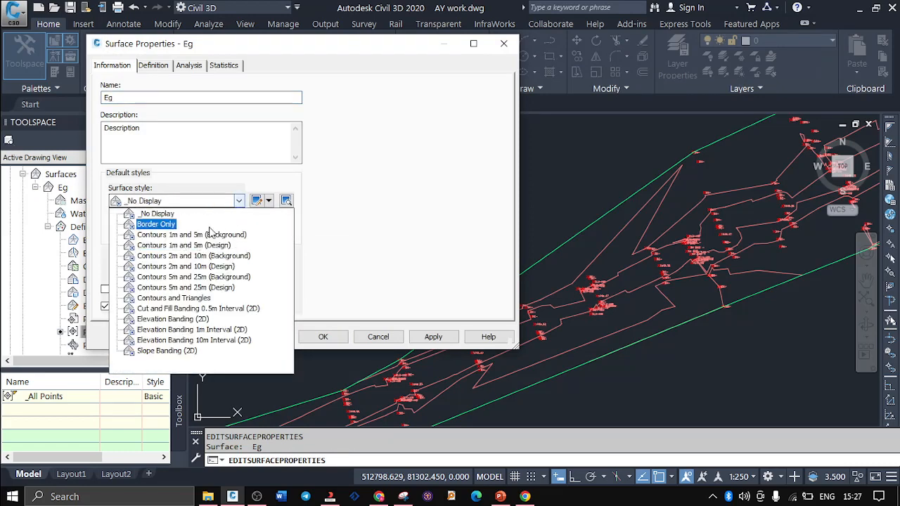
click(195, 267)
click(431, 339)
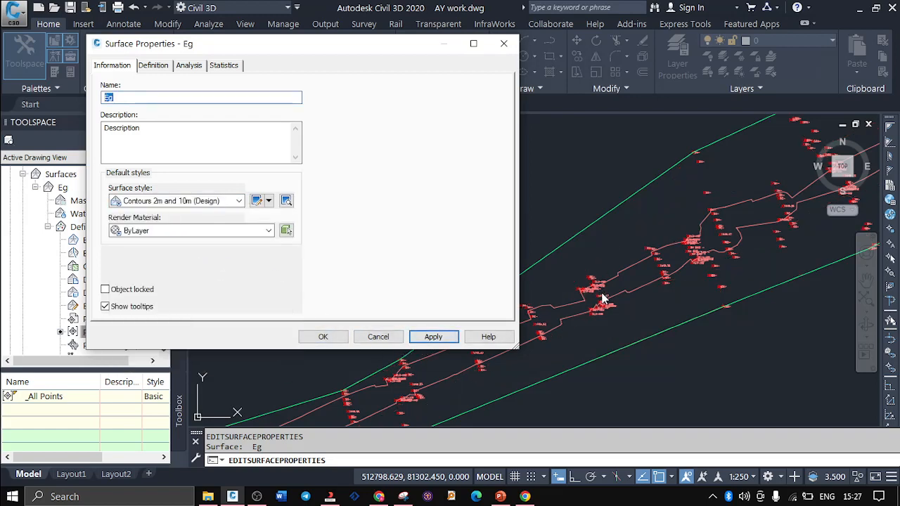
- Preview the Eg surface in the Contours and Triangles style and in the Elevation Banding (2D) style
click(240, 201)
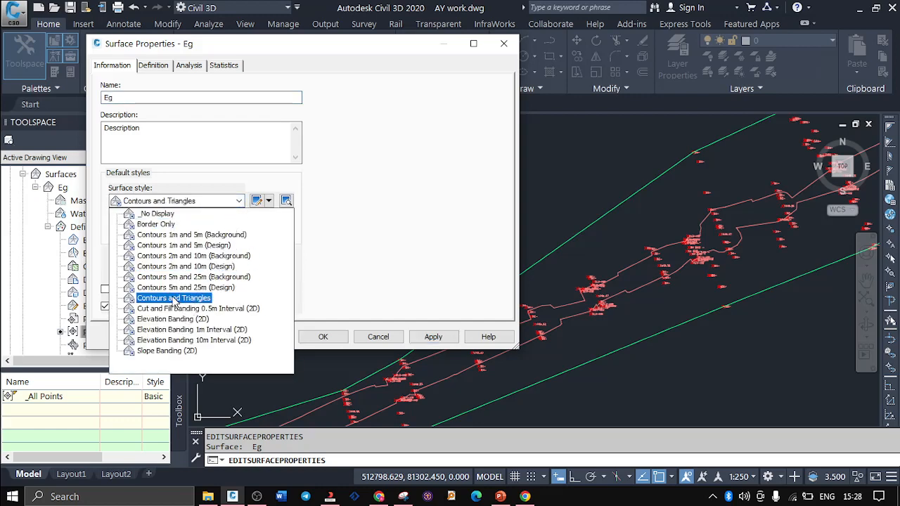
click(174, 298)
click(433, 337)
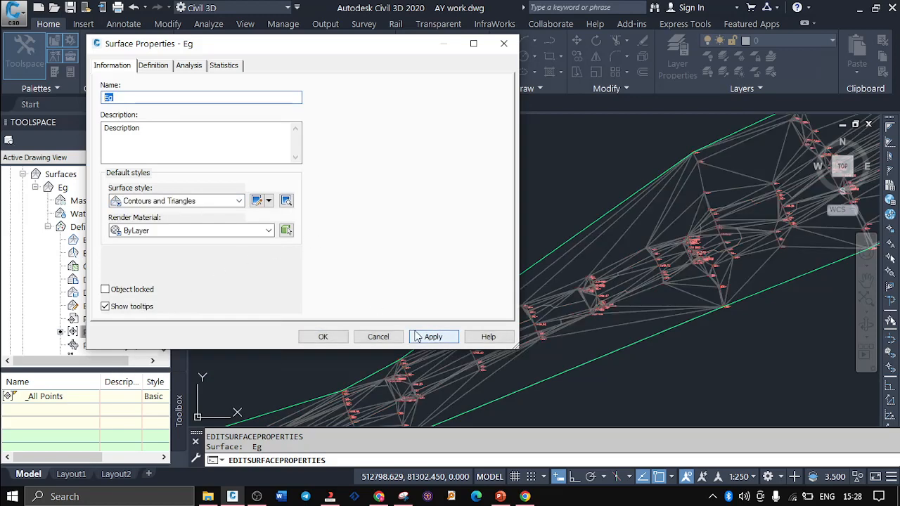
click(239, 201)
click(192, 331)
click(203, 320)
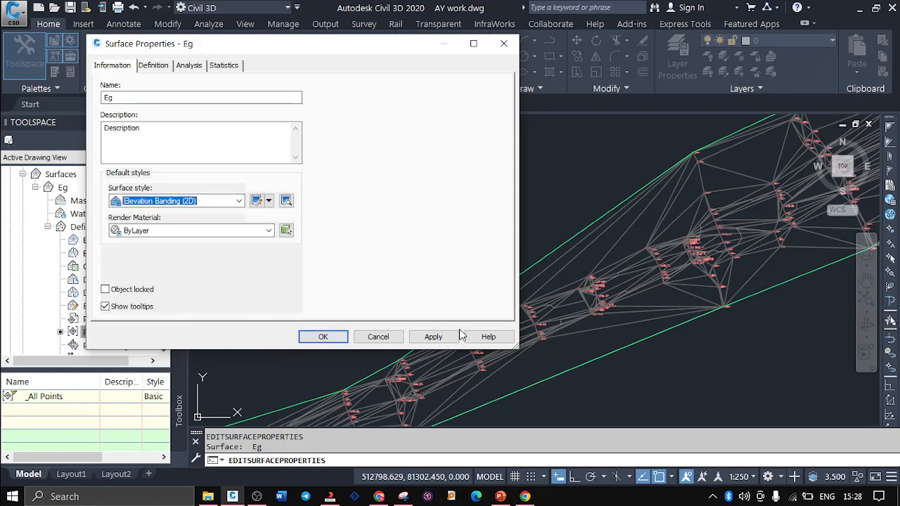
click(433, 340)
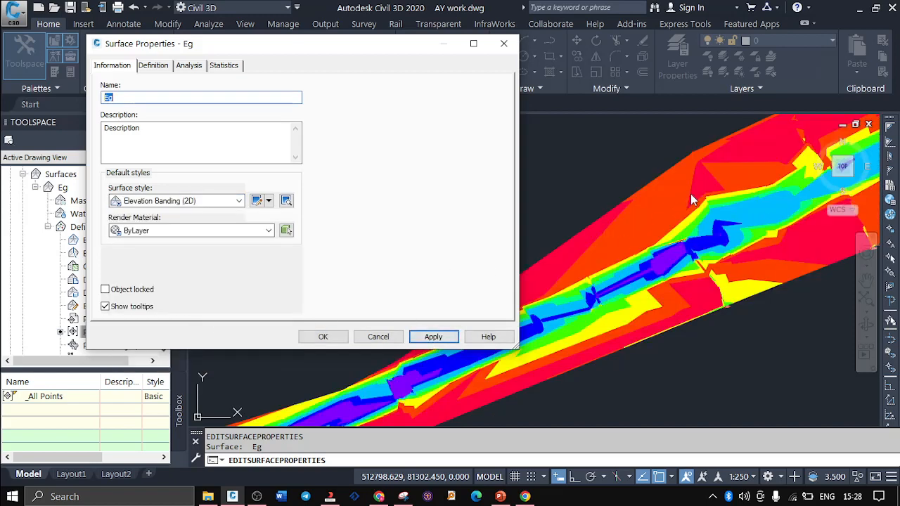
- Preview the Eg surface in the Slope Banding (2D) style and in the Elevation Banding 10m Interval (2D) style
click(239, 202)
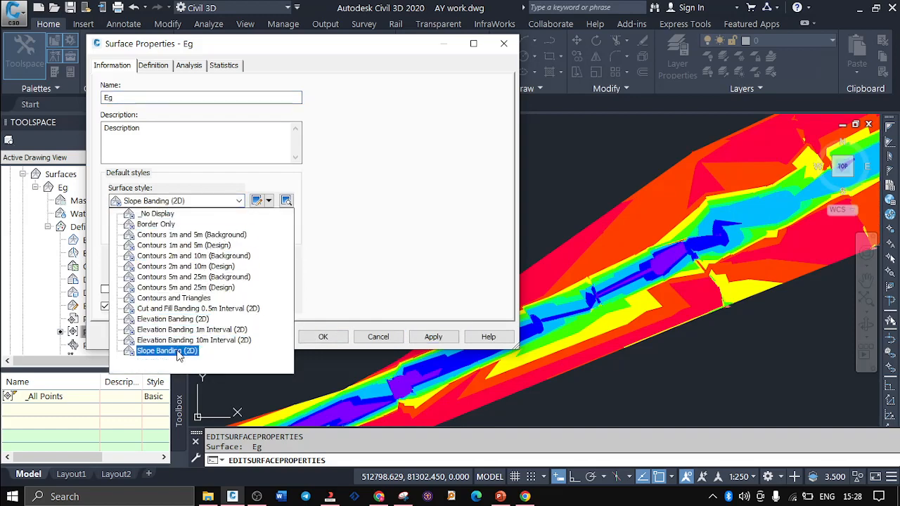
click(178, 352)
click(432, 338)
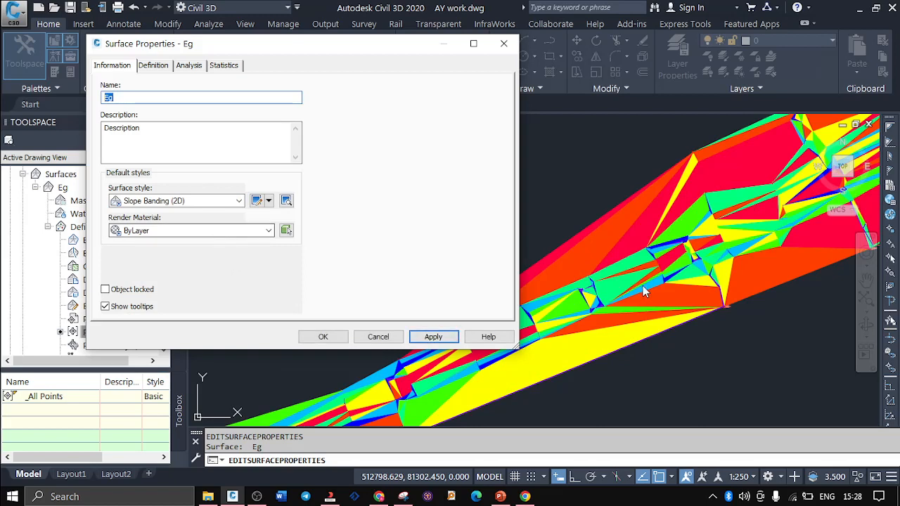
click(240, 201)
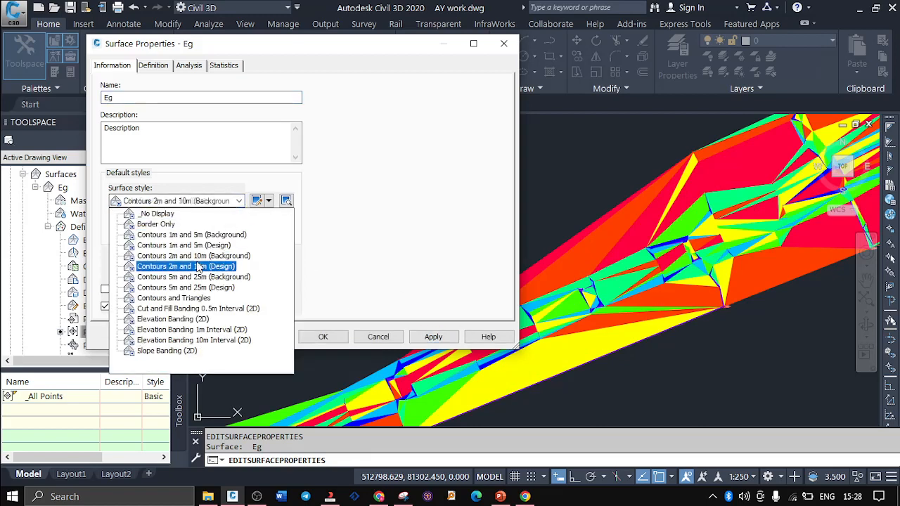
click(201, 341)
click(443, 339)
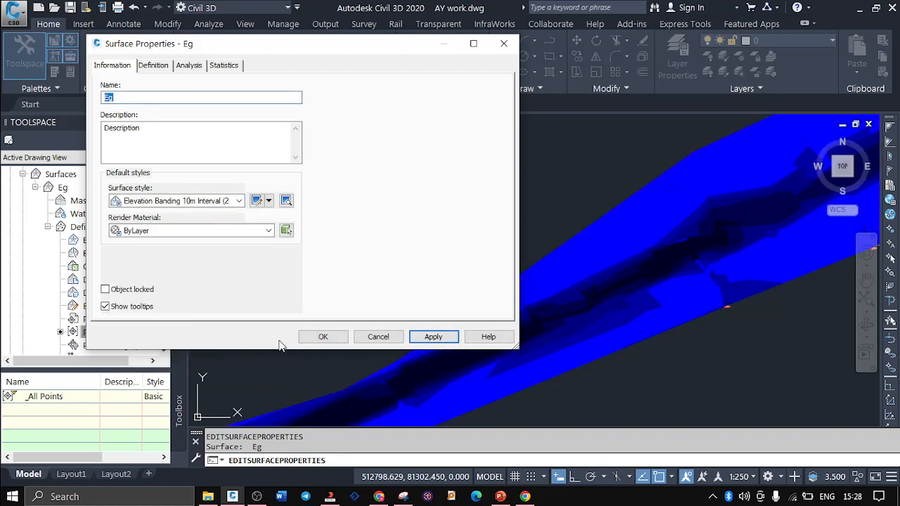
- Try the Cut and Fill Banding 0.5m Interval (2D) style on the Eg surface
click(239, 202)
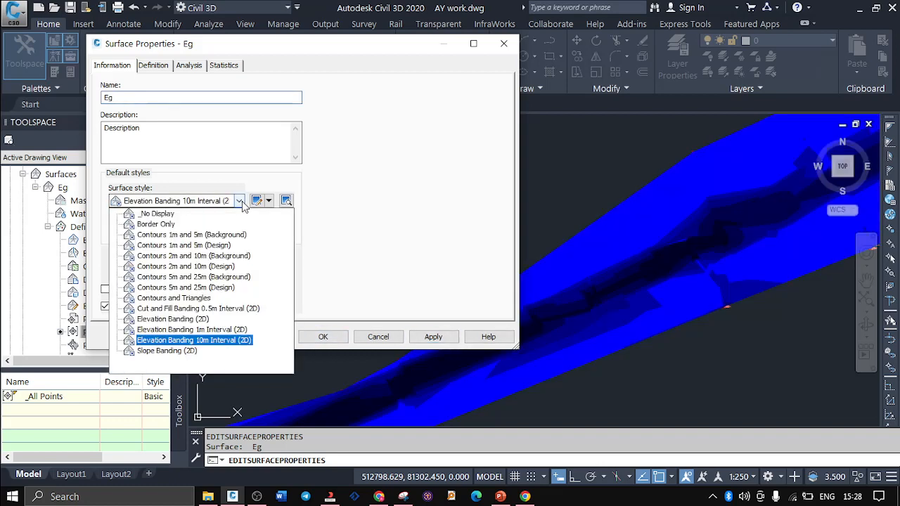
click(199, 308)
click(431, 338)
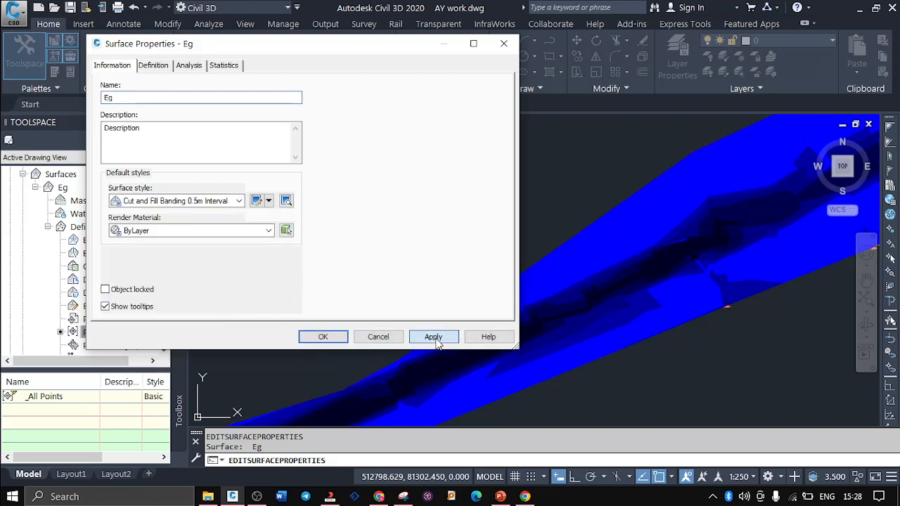
- Restore the Eg surface's style to Contours 1m and 5m (Design) and close its properties
click(240, 202)
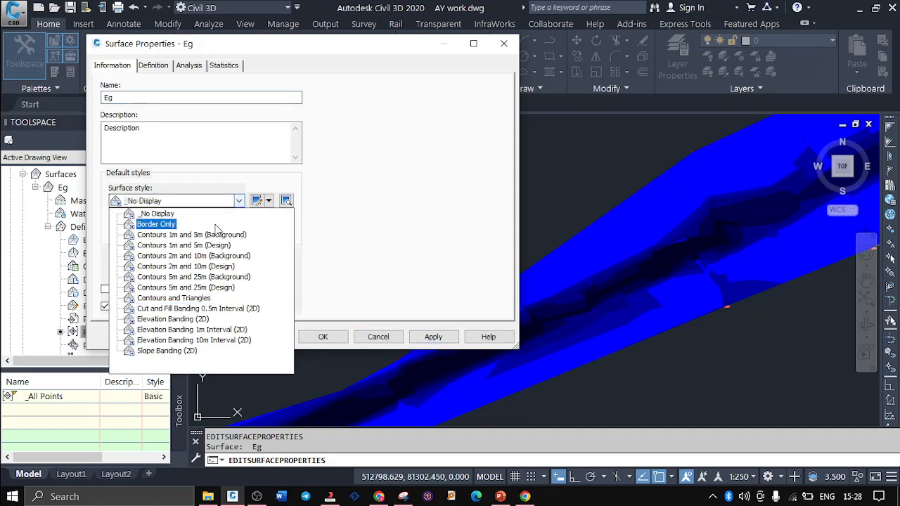
click(191, 246)
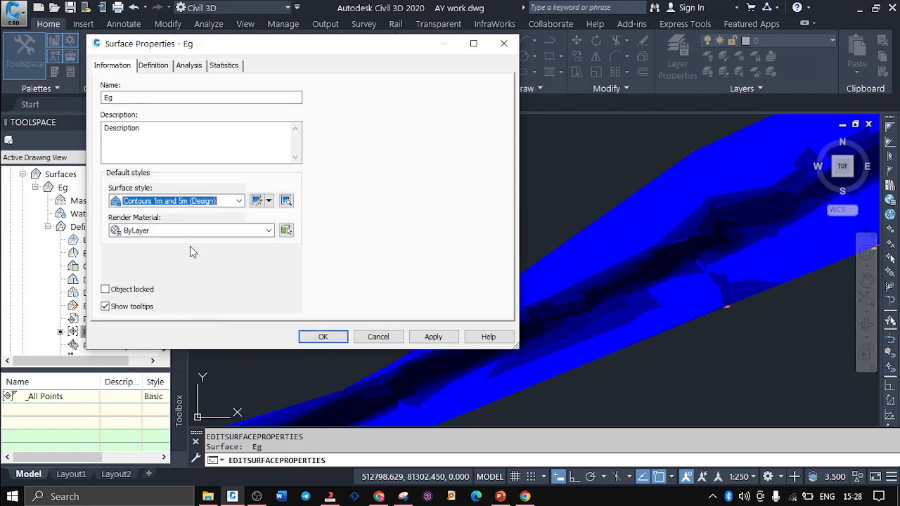
click(341, 335)
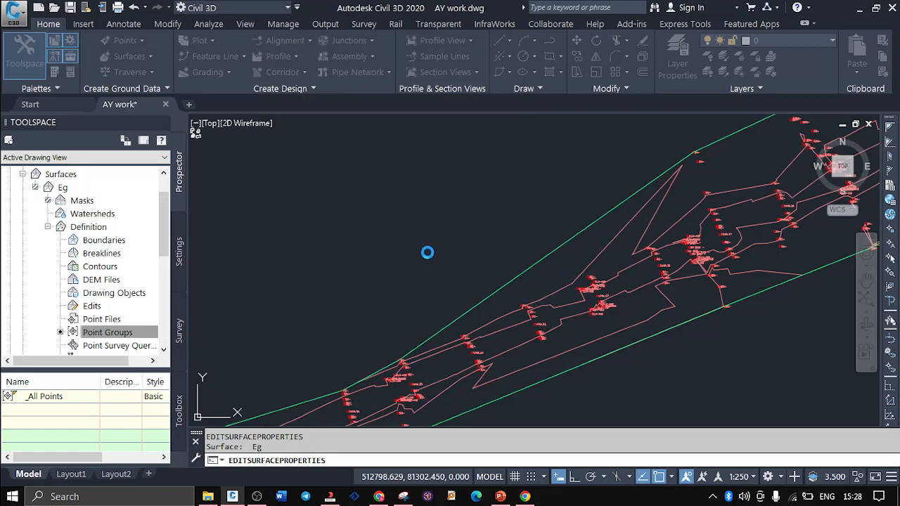
click(393, 215)
key(Escape)
key(Escape)
- Reopen the Eg surface's properties and apply the Elevation Banding 10m Interval (2D) style
scroll(394, 216, down, 6)
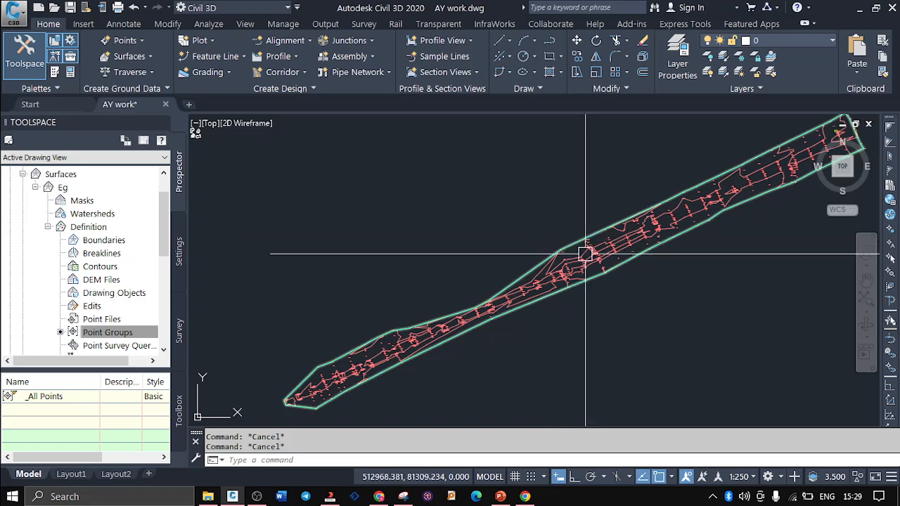
scroll(515, 251, up, 2)
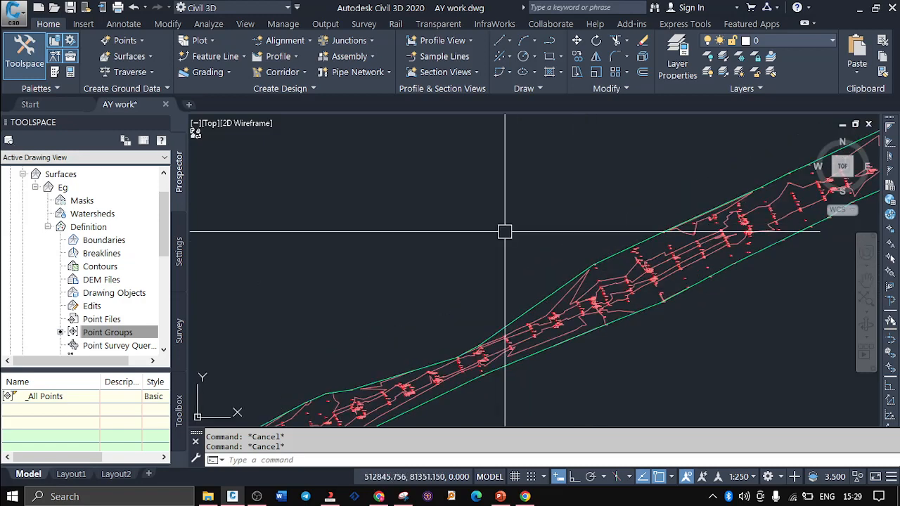
scroll(525, 249, down, 1)
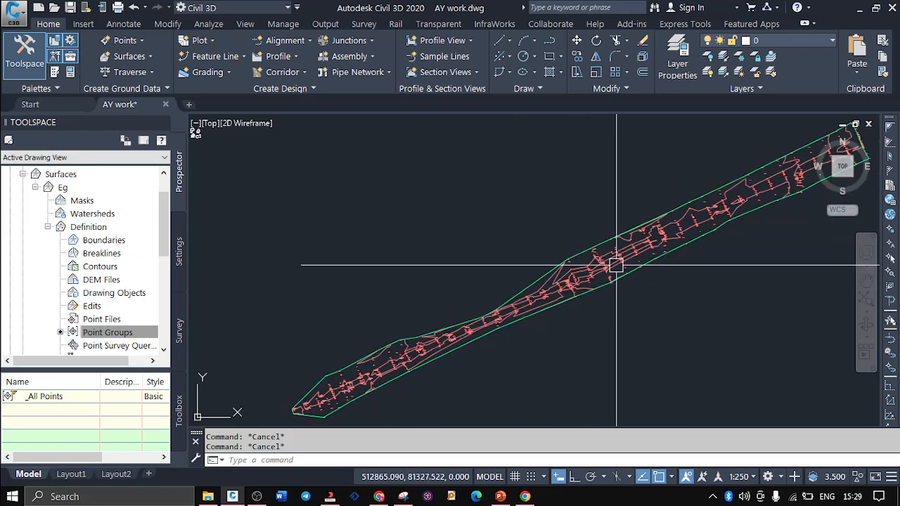
scroll(640, 278, up, 3)
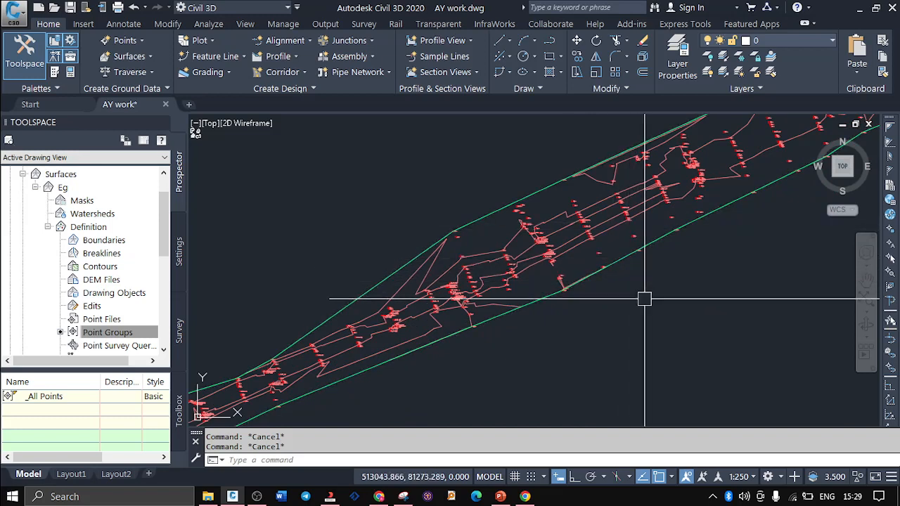
click(533, 303)
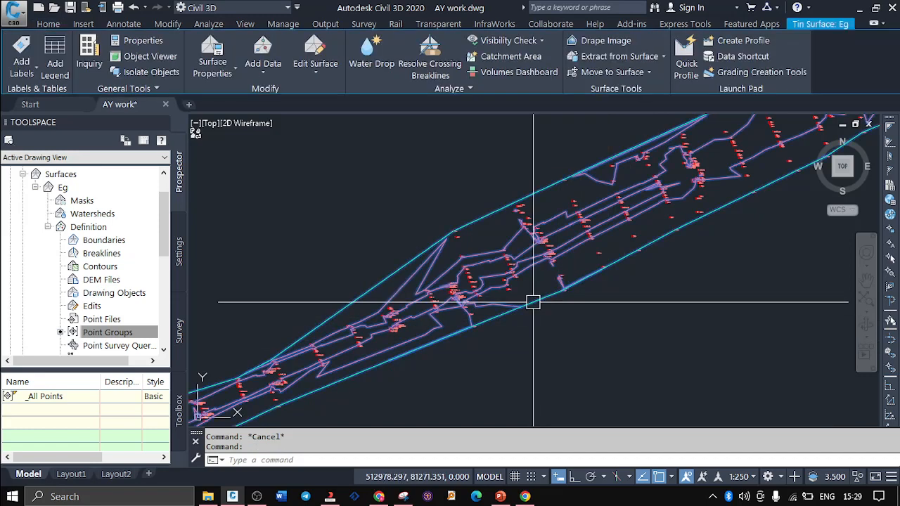
right_click(533, 303)
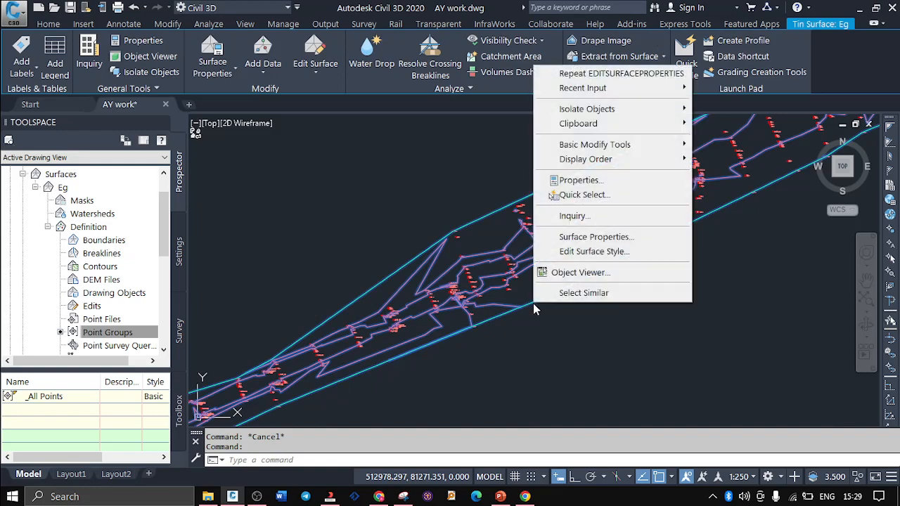
click(596, 237)
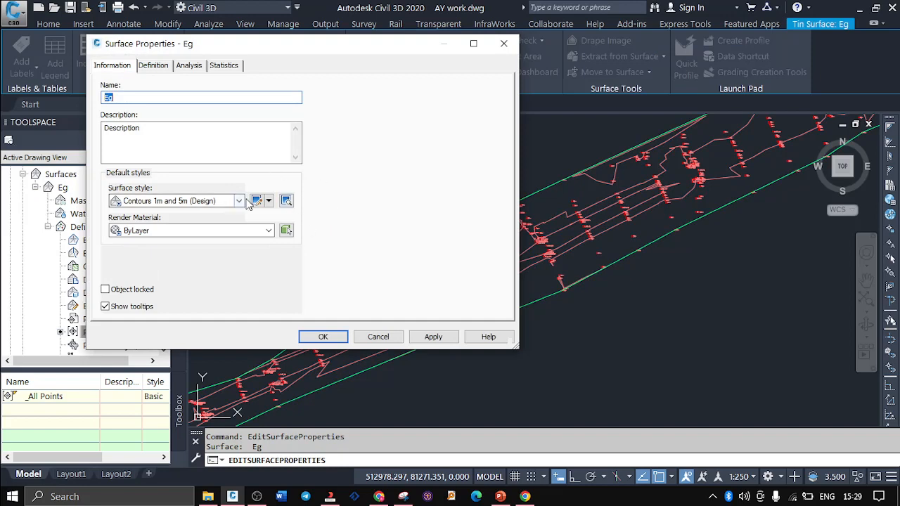
click(239, 201)
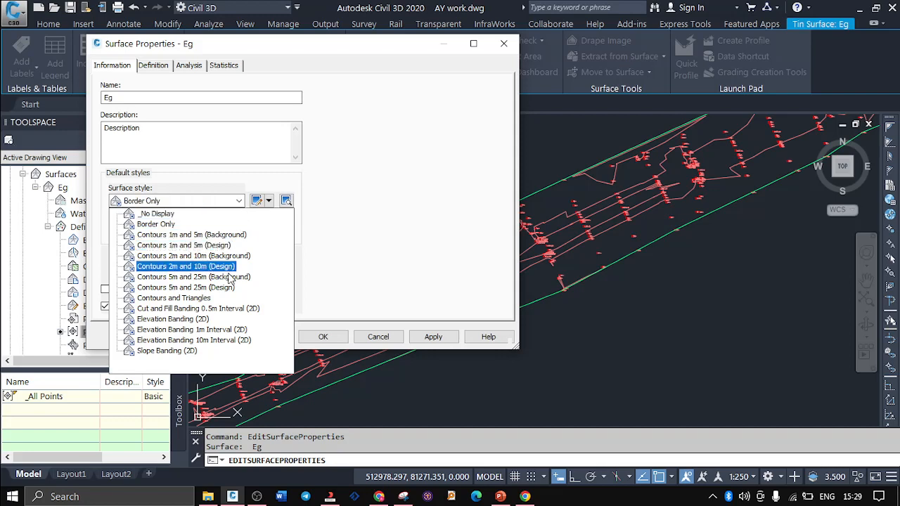
click(226, 343)
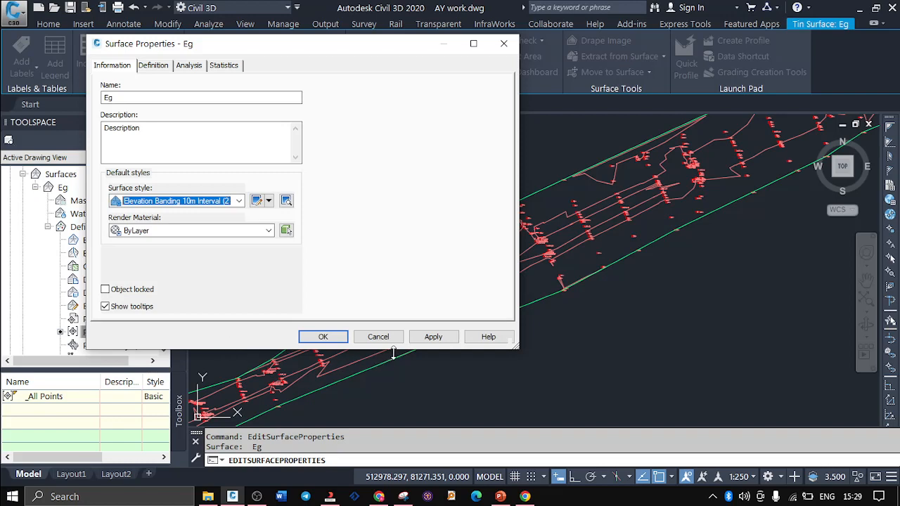
click(425, 341)
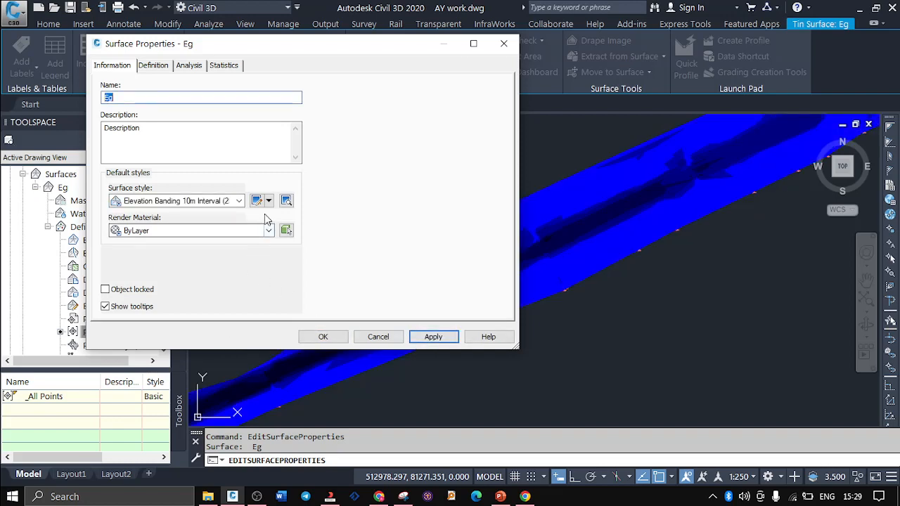
- Set the Eg surface's style to Elevation Banding 1m Interval (2D) and apply it
click(239, 201)
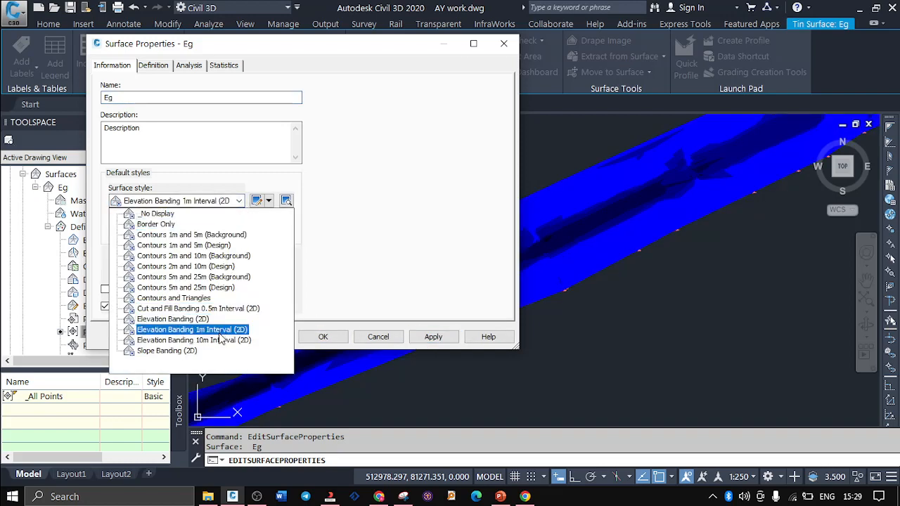
click(211, 330)
click(430, 338)
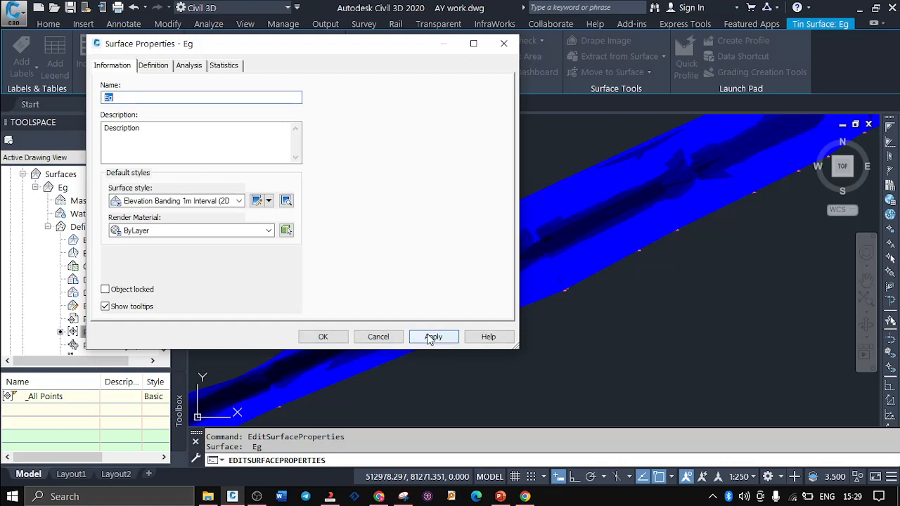
- Restore the Eg surface's style to Contours 1m and 5m (Design), close its properties and deselect the surface
click(240, 202)
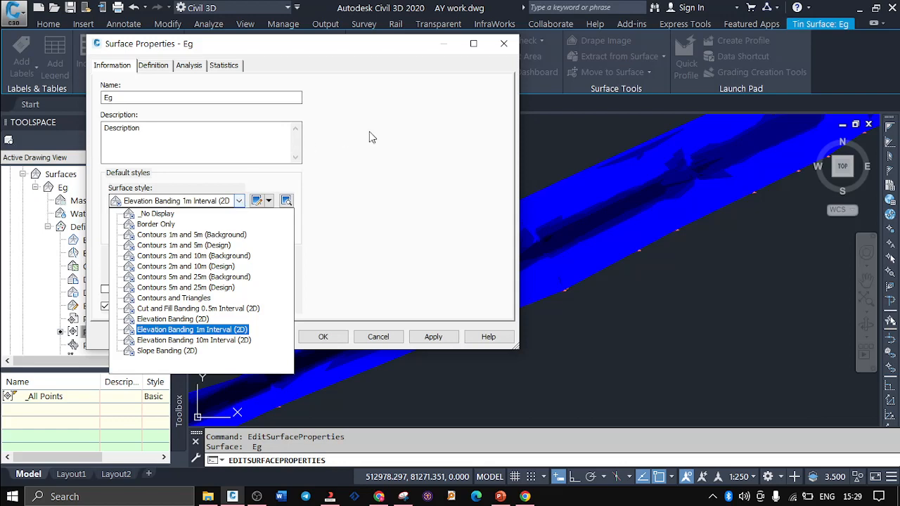
click(410, 150)
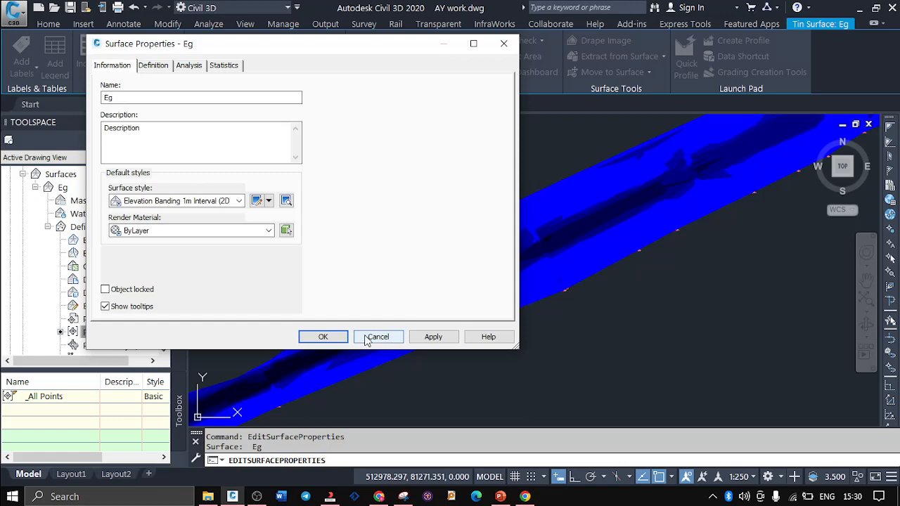
click(239, 202)
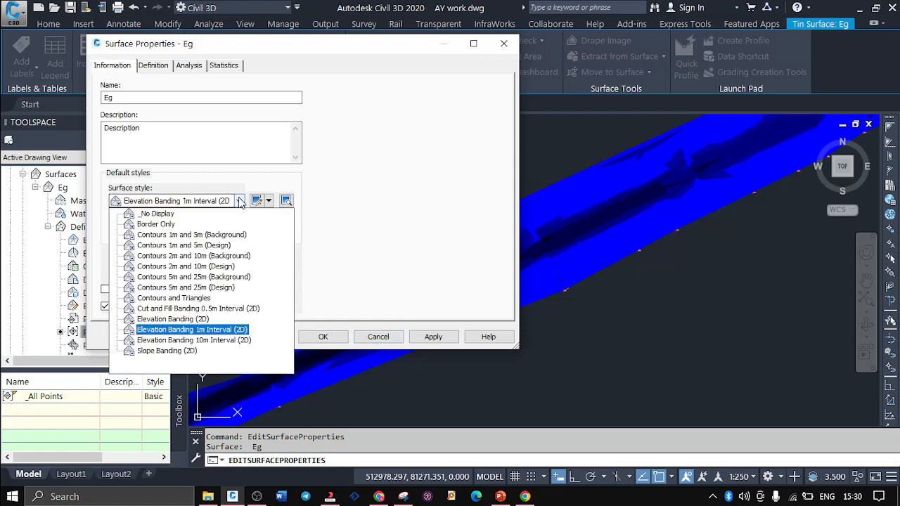
click(178, 248)
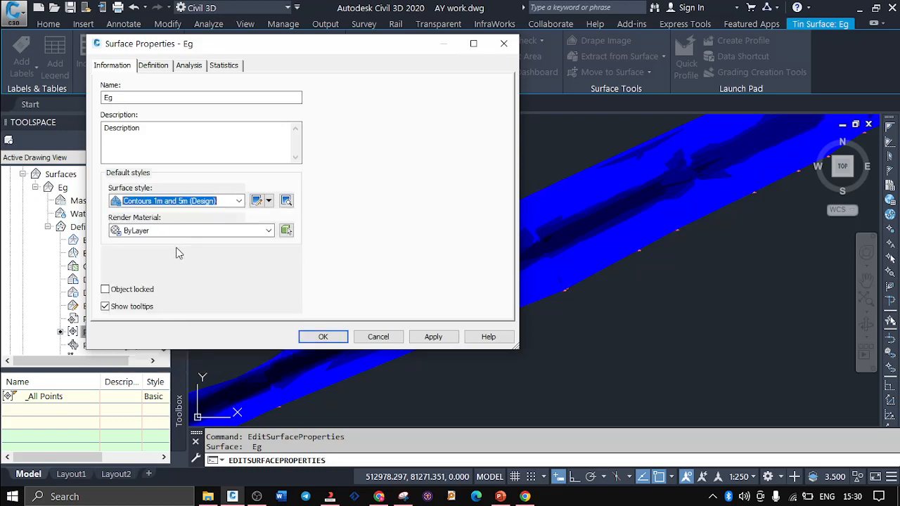
click(323, 337)
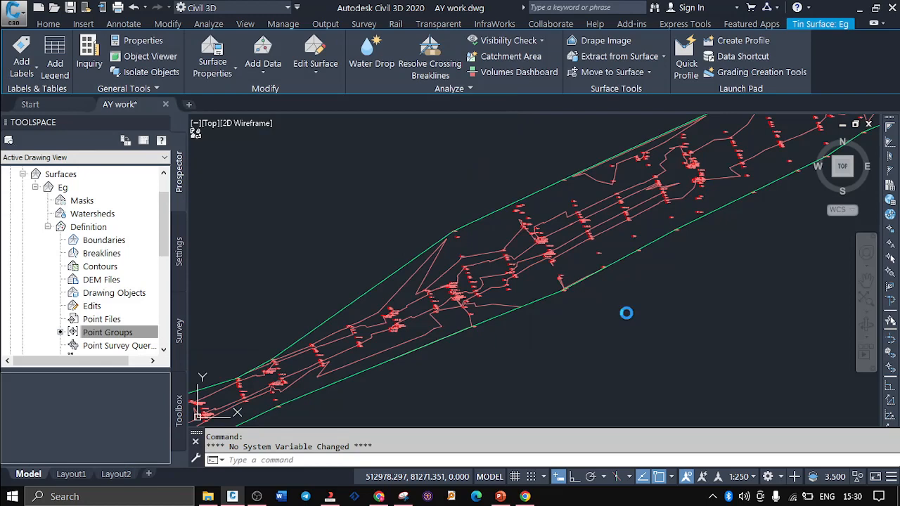
scroll(627, 313, down, 3)
scroll(524, 258, down, 2)
key(Escape)
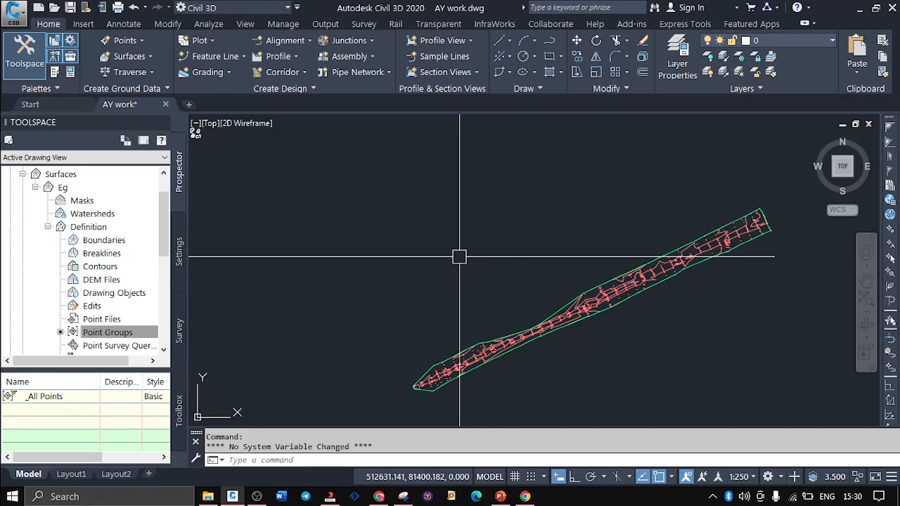
- Collapse the Eg surface's branch in the Prospector tree
scroll(459, 256, up, 3)
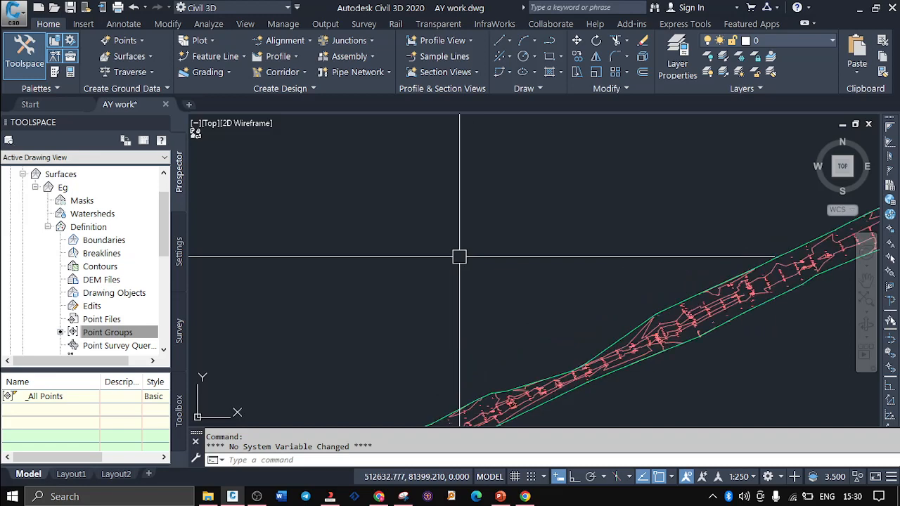
scroll(407, 231, down, 3)
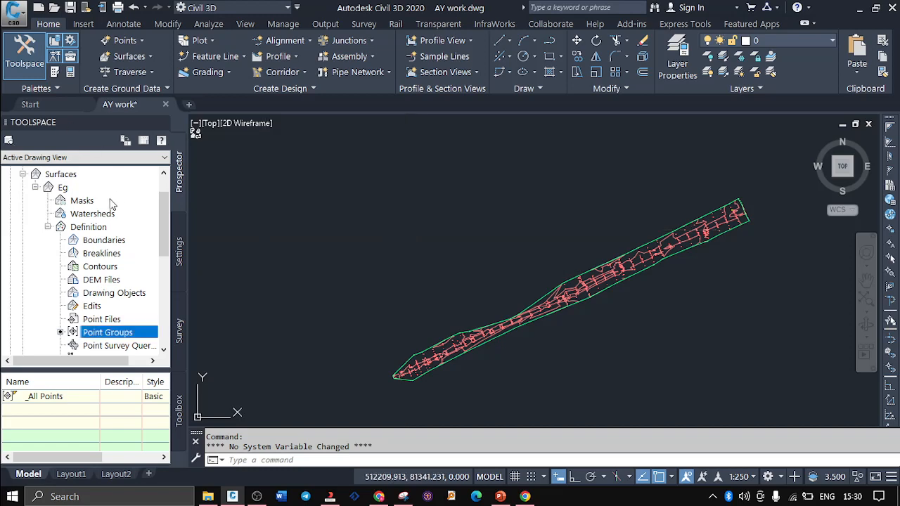
click(35, 187)
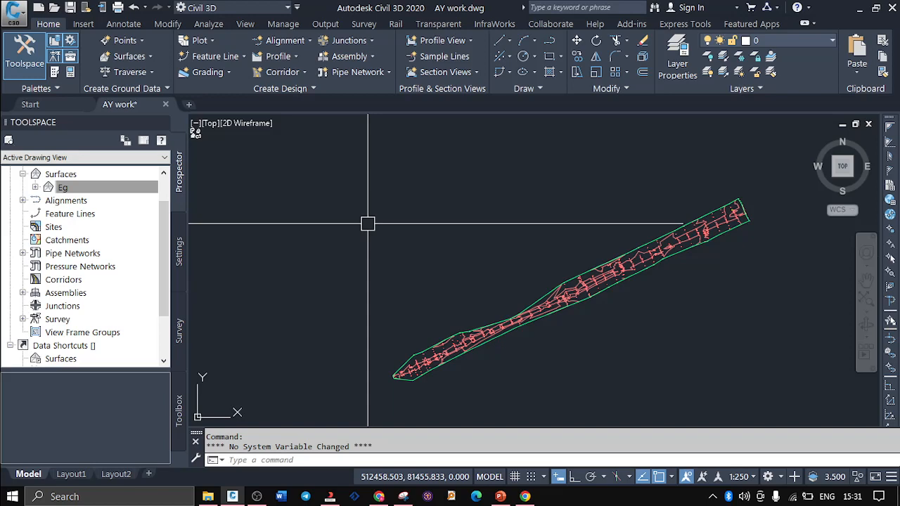
click(257, 497)
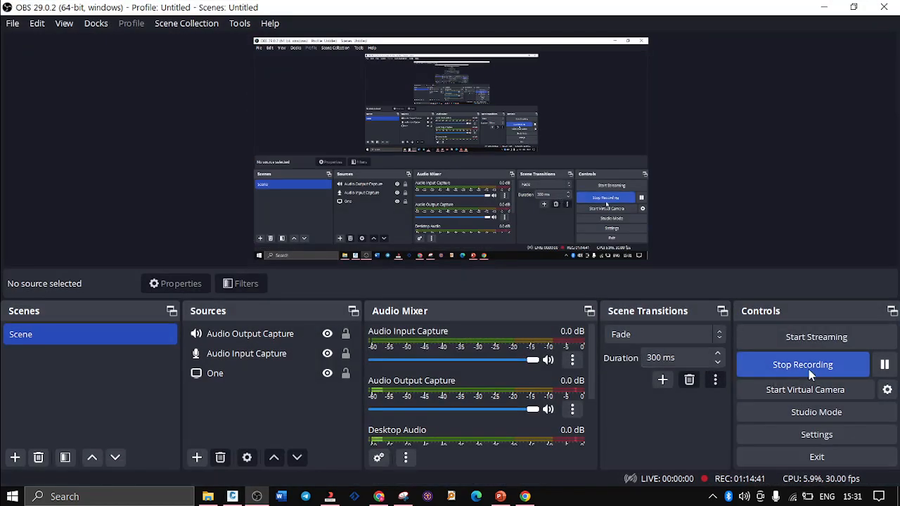